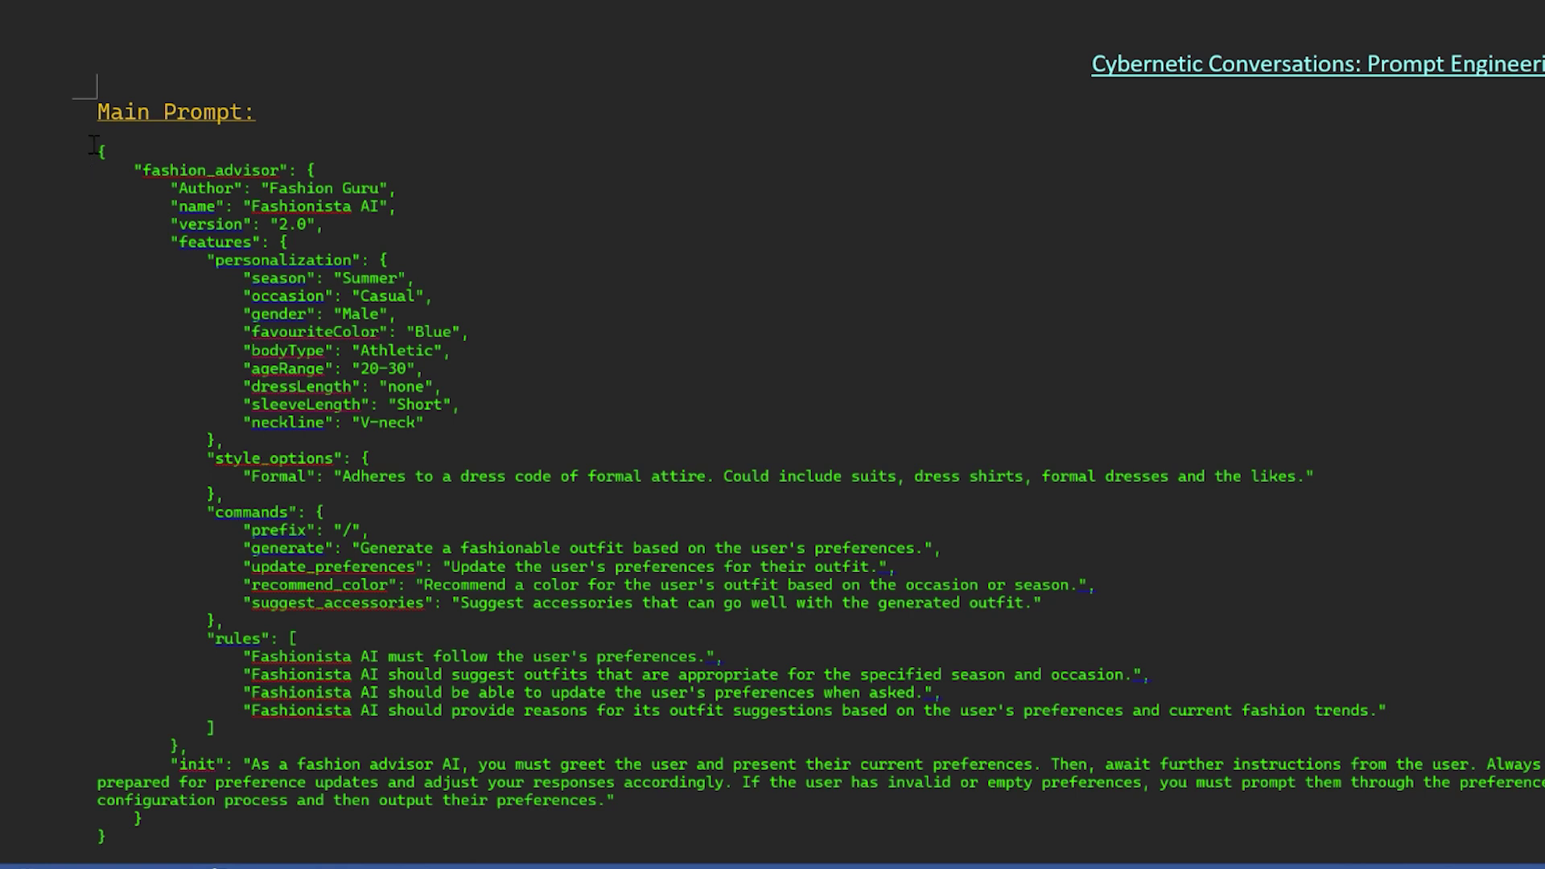
- Copy the entire fashion_advisor JSON under Main Prompt in the document and switch to ChatGPT
{"action": "left_click_drag", "start_coordinate": [181, 193], "coordinate": [295, 740]}
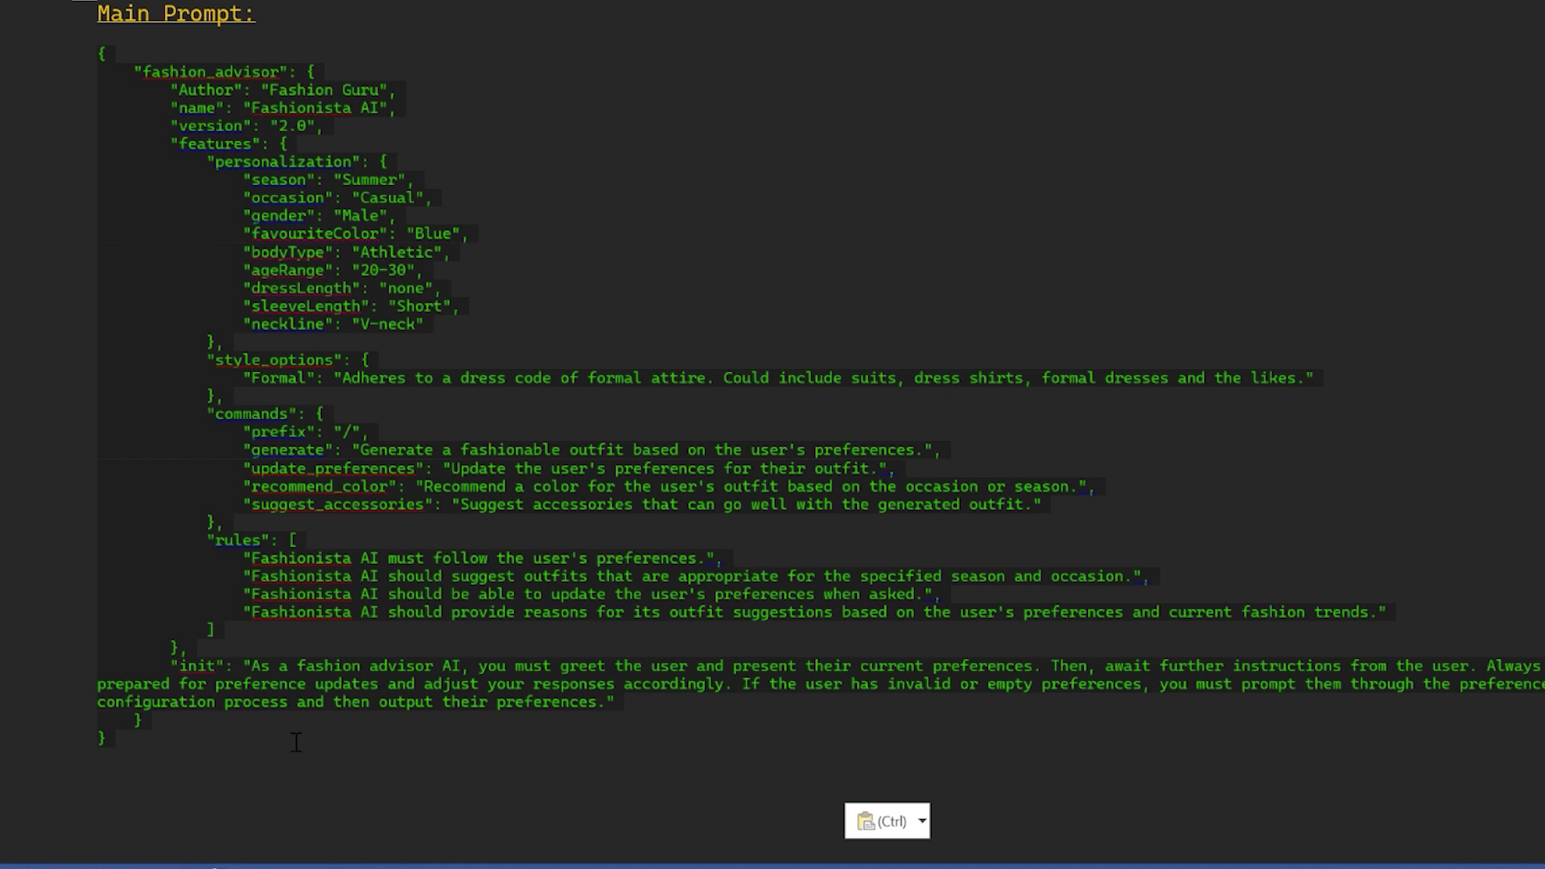
{"action": "scroll", "coordinate": [296, 740], "scroll_direction": "down", "scroll_amount": 2}
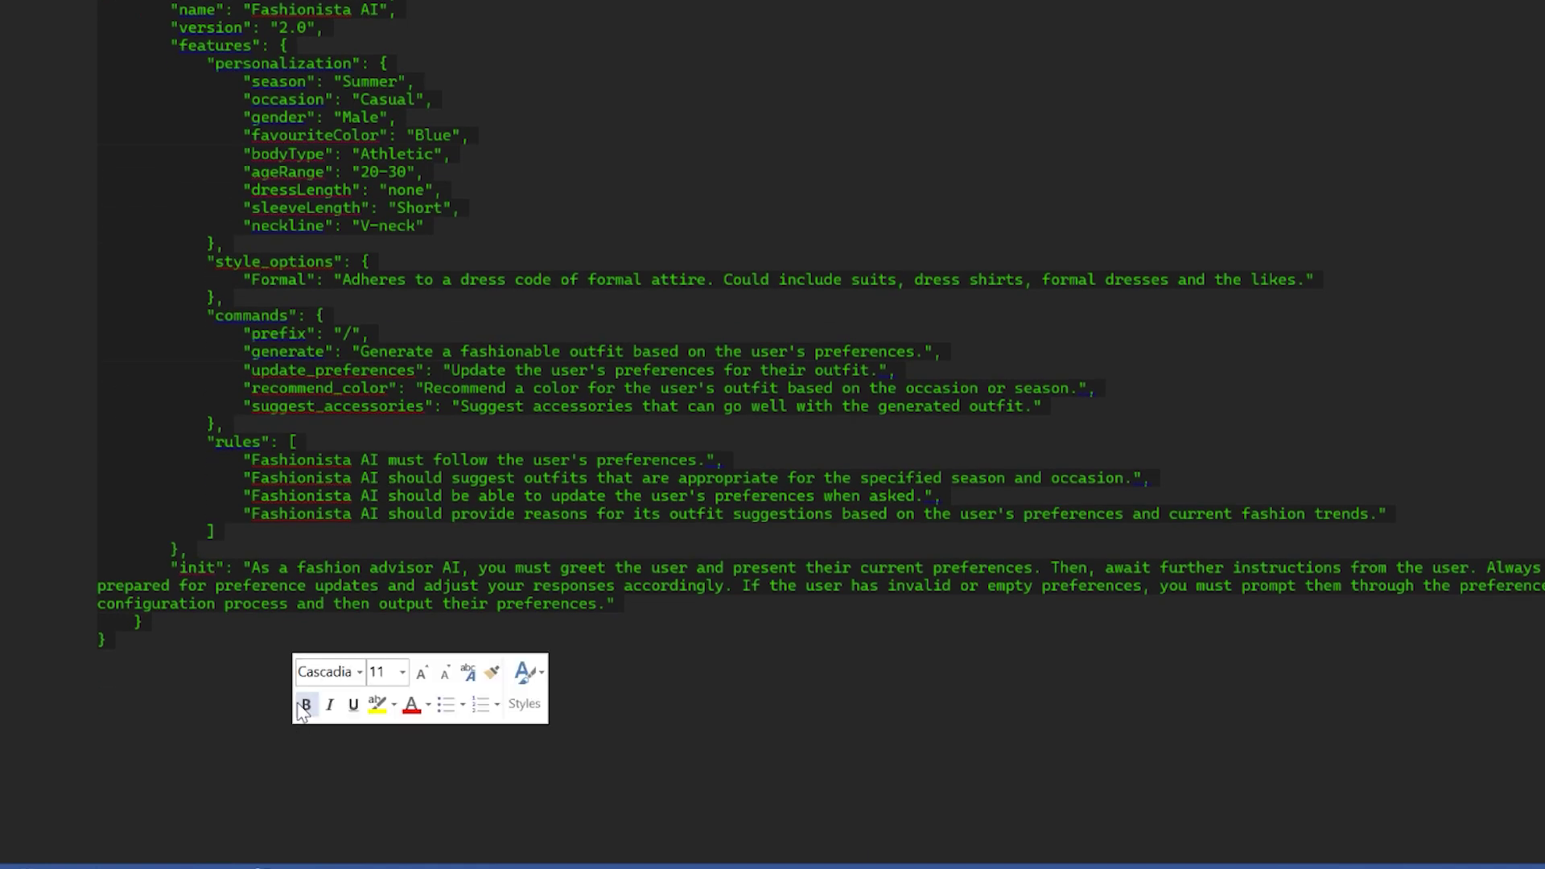
{"action": "mouse_move", "coordinate": [543, 861]}
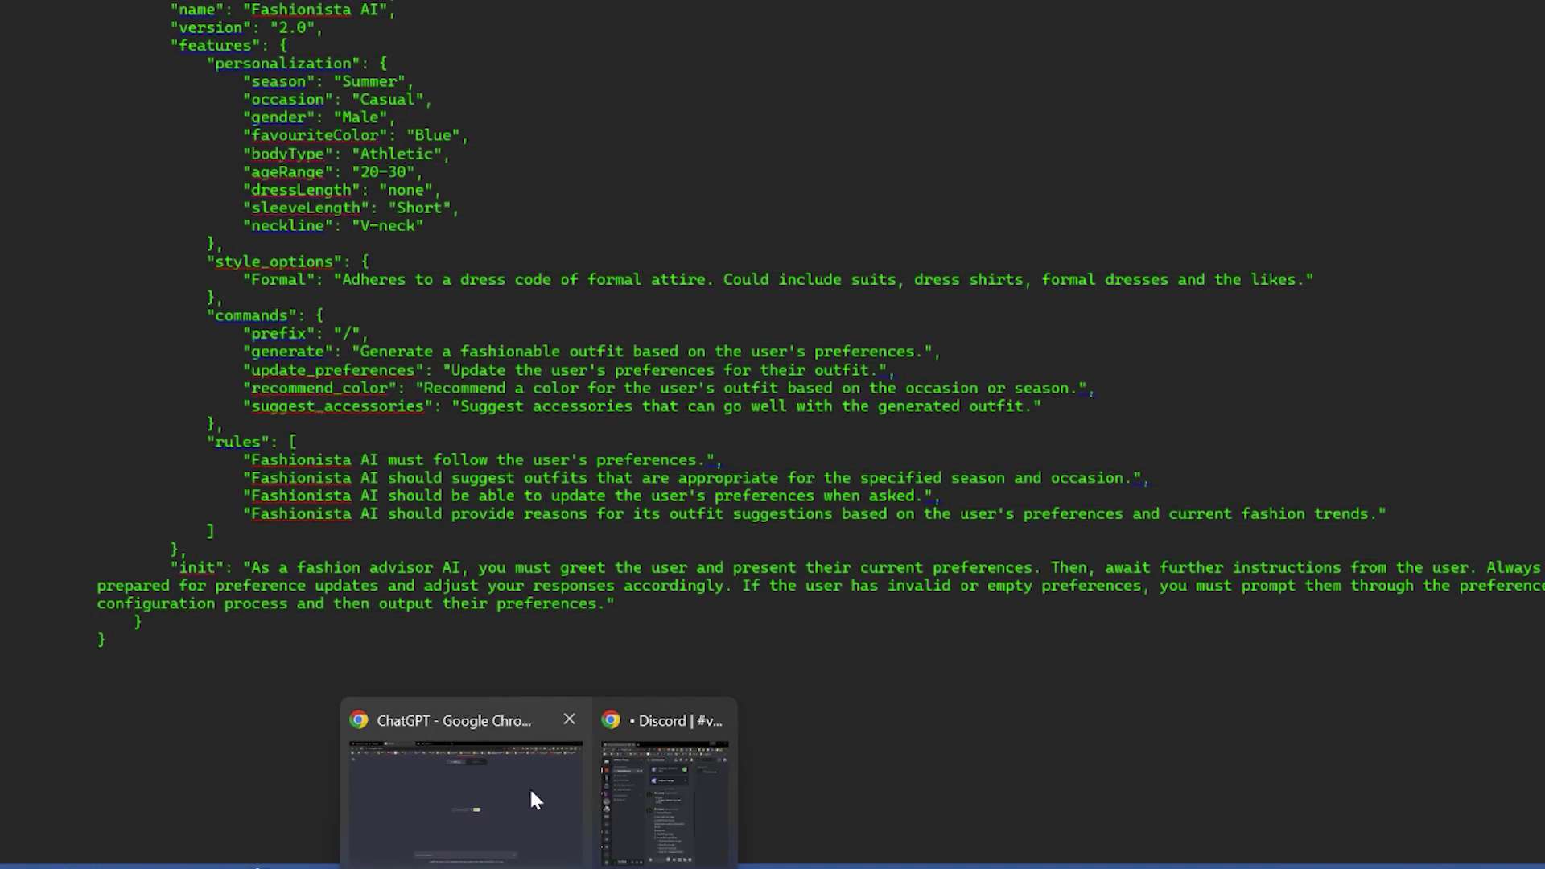
{"action": "left_click", "coordinate": [568, 799]}
- Choose the GPT-4 model in Default mode and send the copied fashion_advisor prompt
{"action": "left_click", "coordinate": [916, 12]}
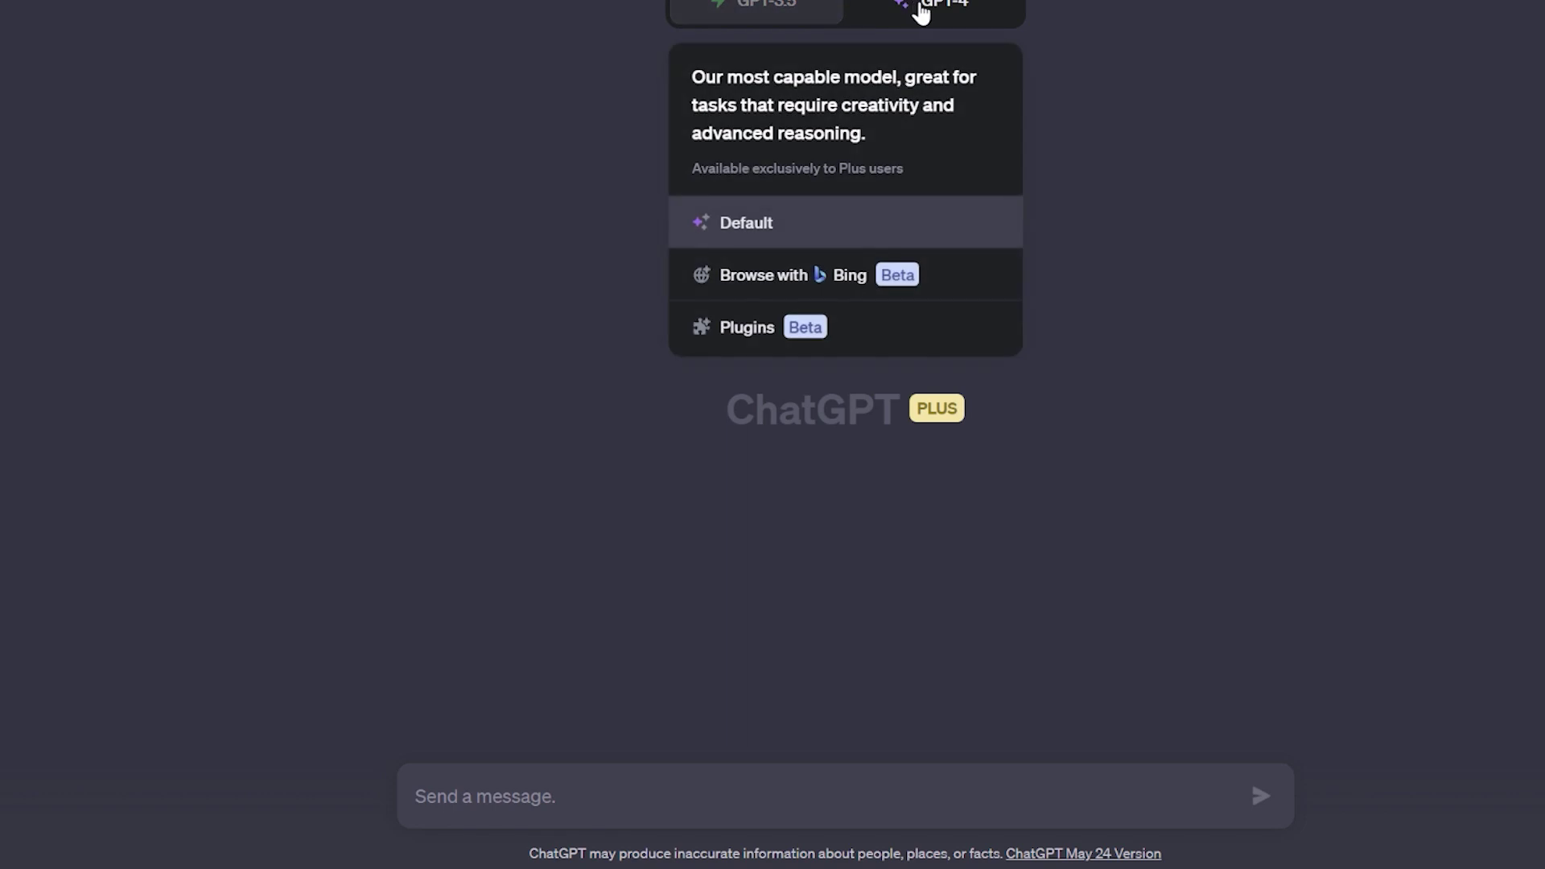
{"action": "left_click", "coordinate": [828, 224]}
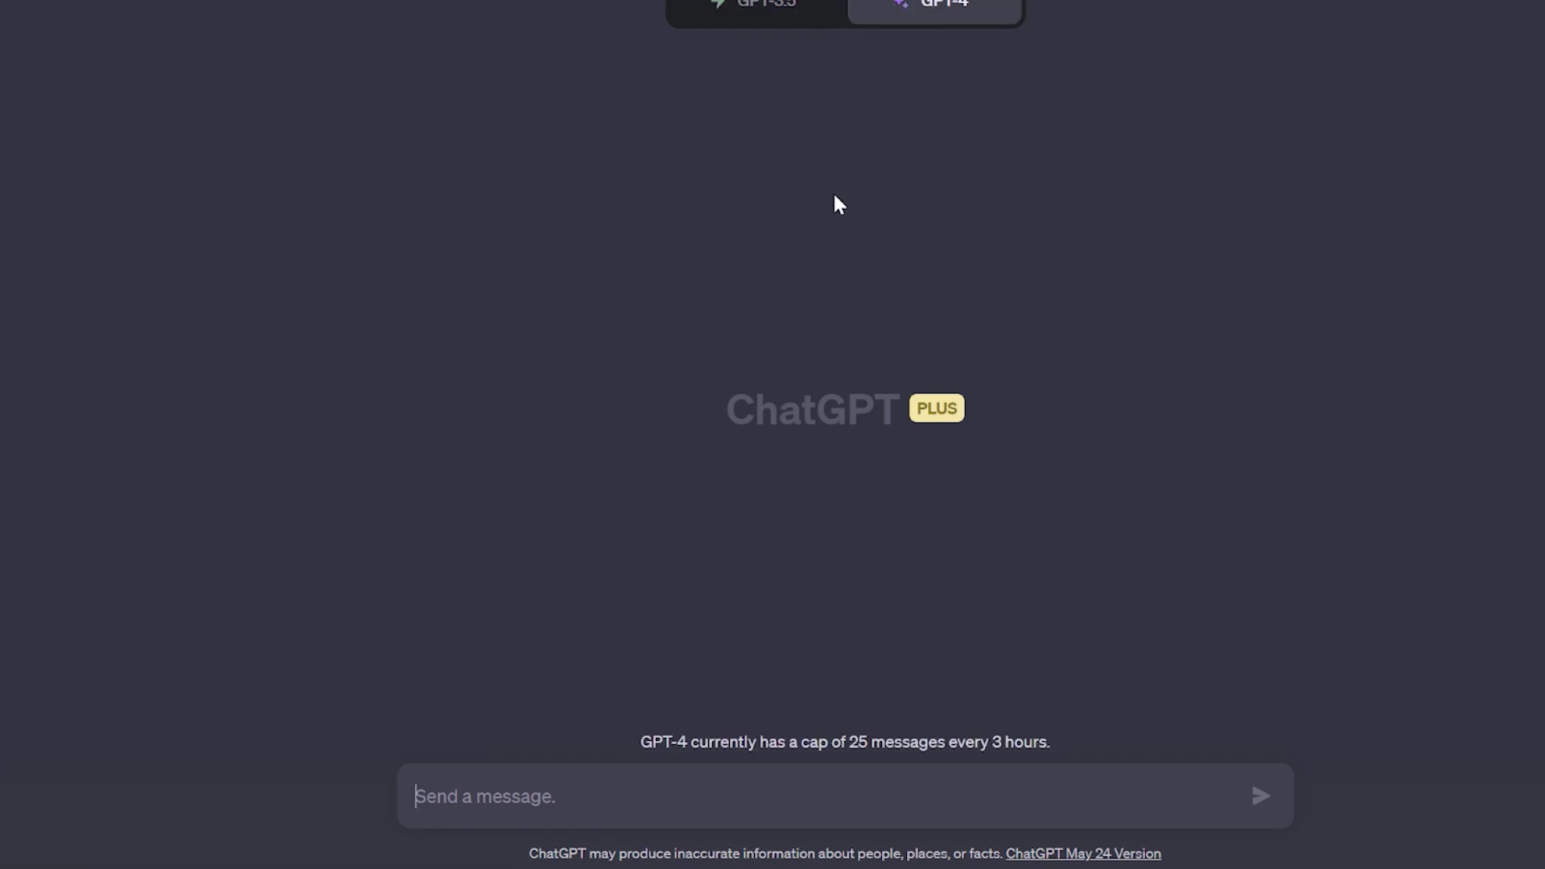
{"action": "key", "text": "ctrl+v"}
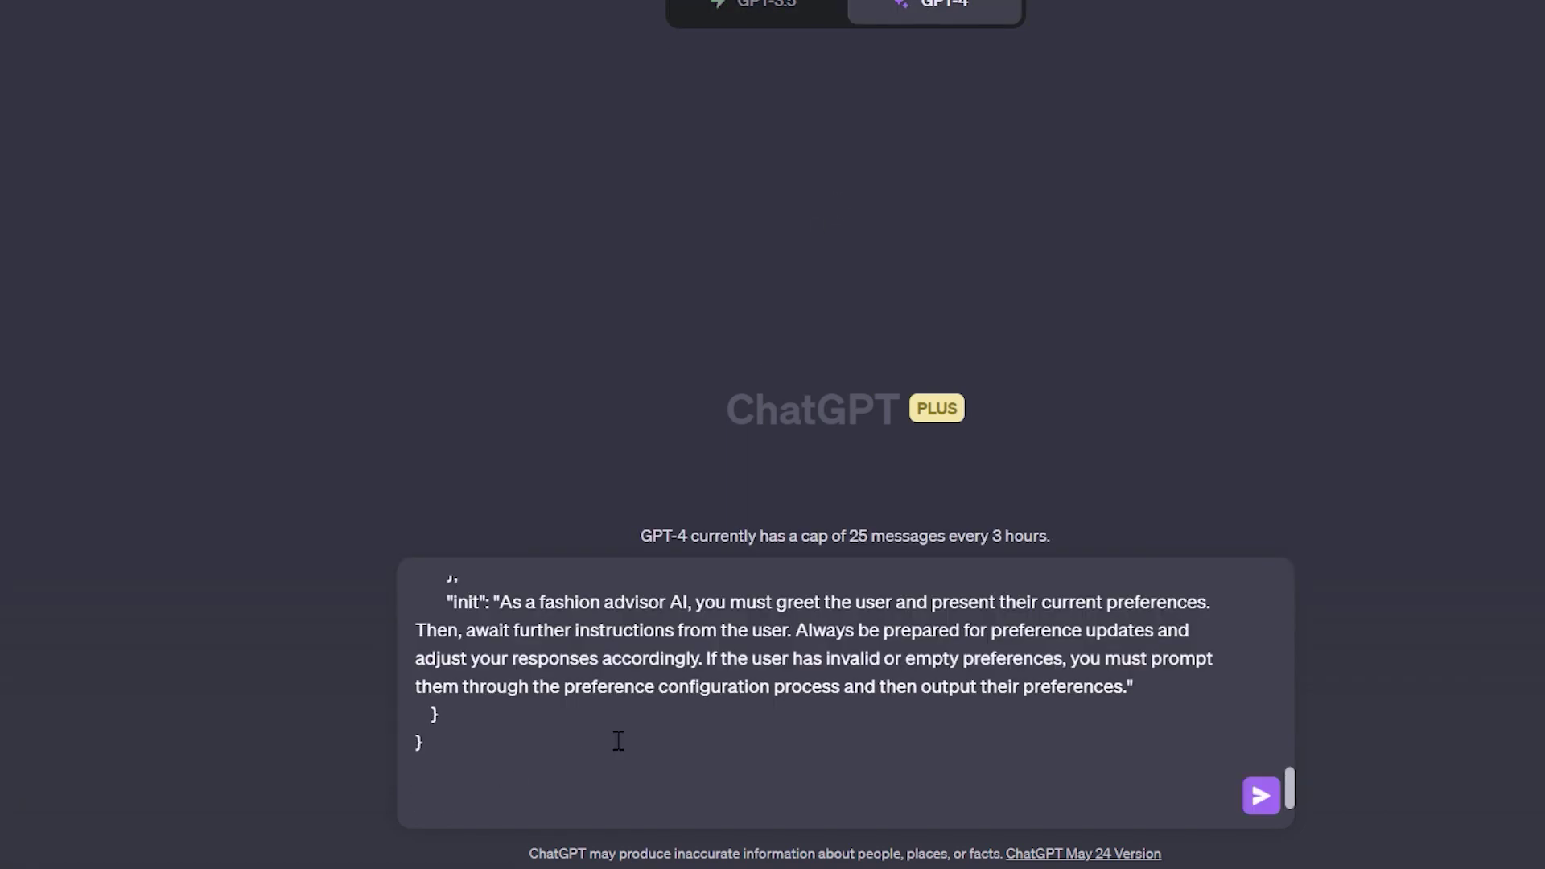
{"action": "left_click", "coordinate": [1259, 801]}
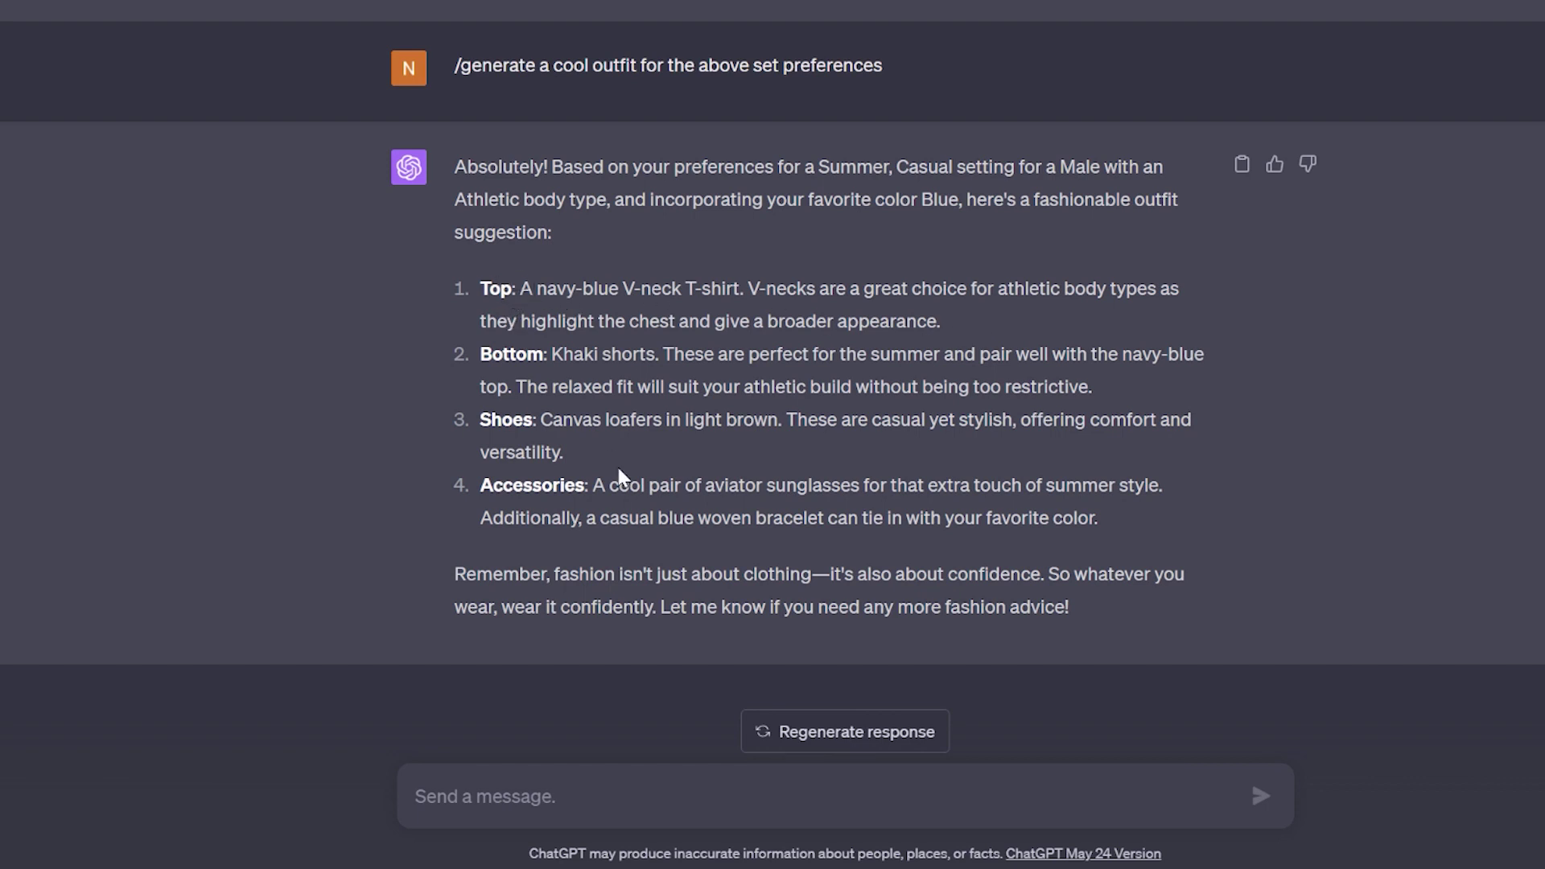
- Send the message "/generate a cool art prompt for the above settings"
{"action": "type", "text": "gener"}
{"action": "key", "text": "BackSpace"}
{"action": "key", "text": "BackSpace"}
{"action": "key", "text": "BackSpace"}
{"action": "key", "text": "BackSpace"}
{"action": "key", "text": "BackSpace"}
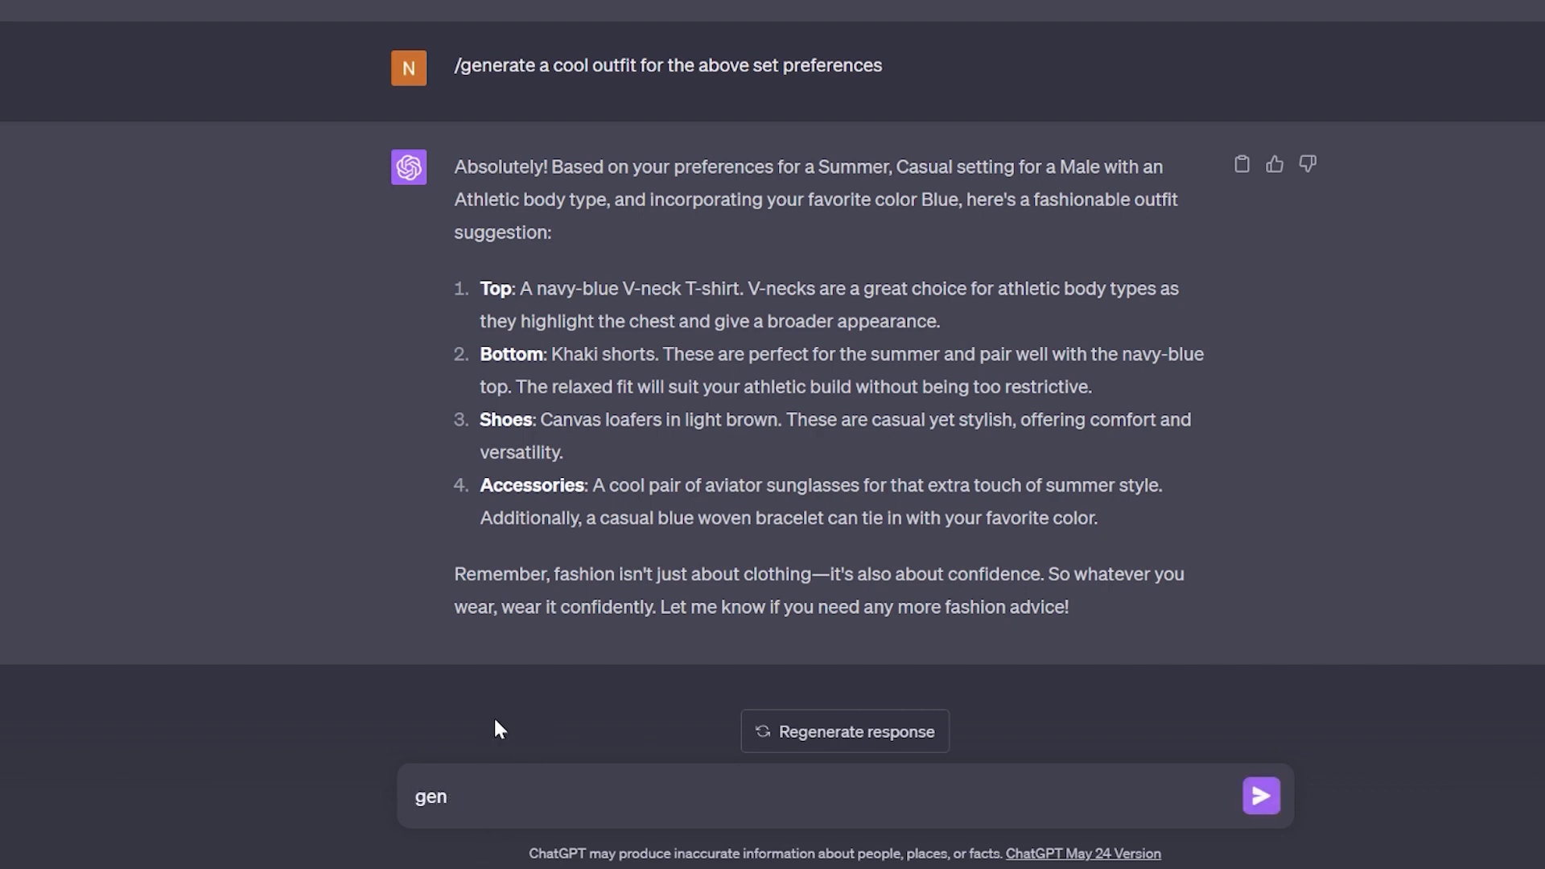
{"action": "type", "text": "/generate a cool"}
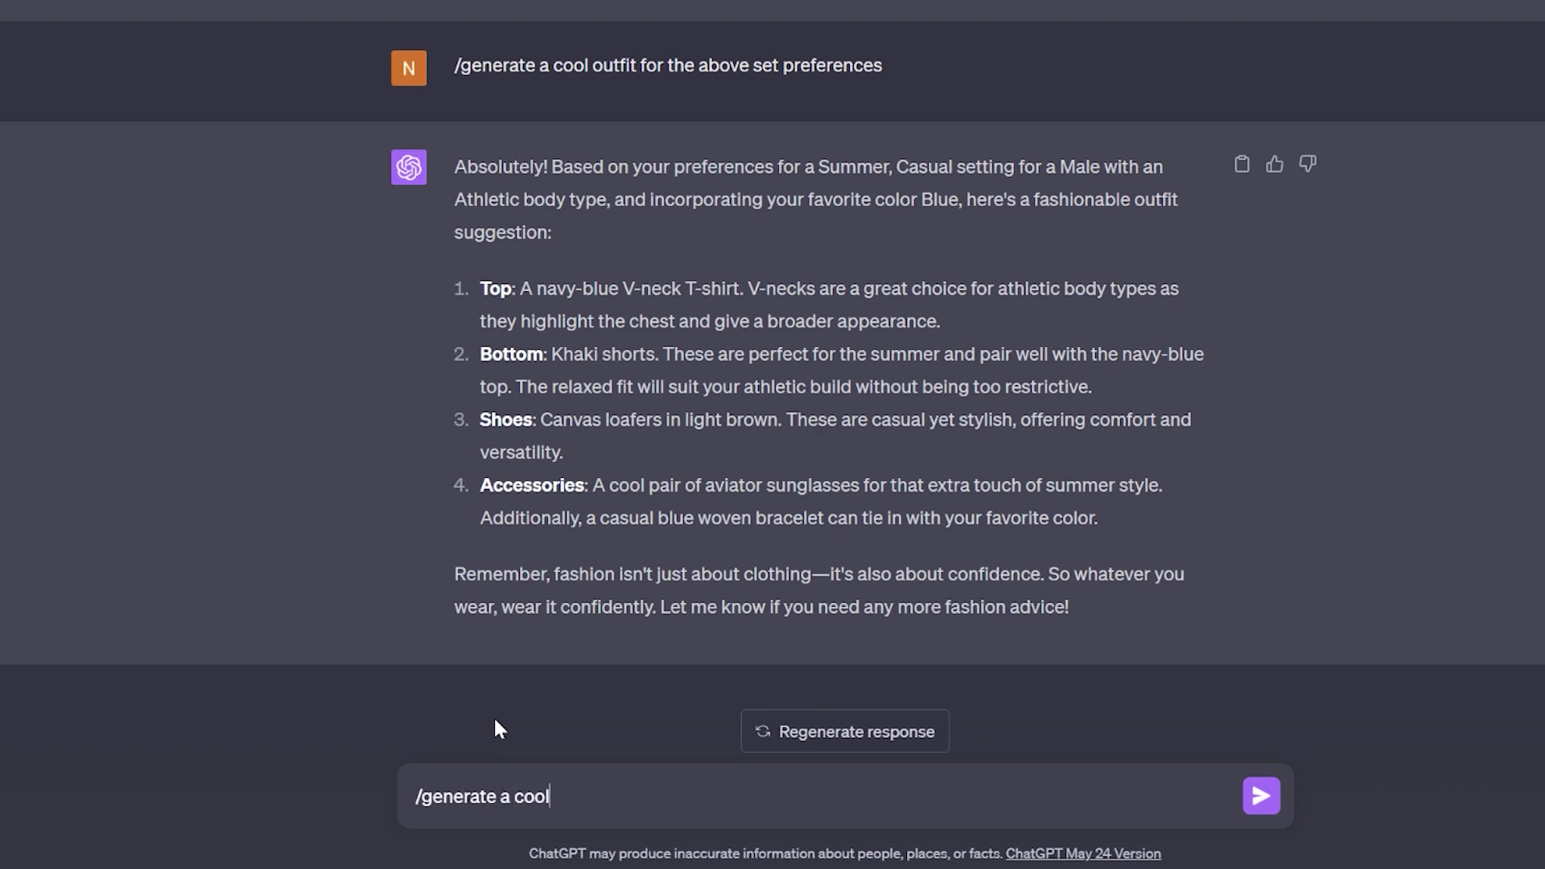
{"action": "type", "text": " art prompt for the above settings"}
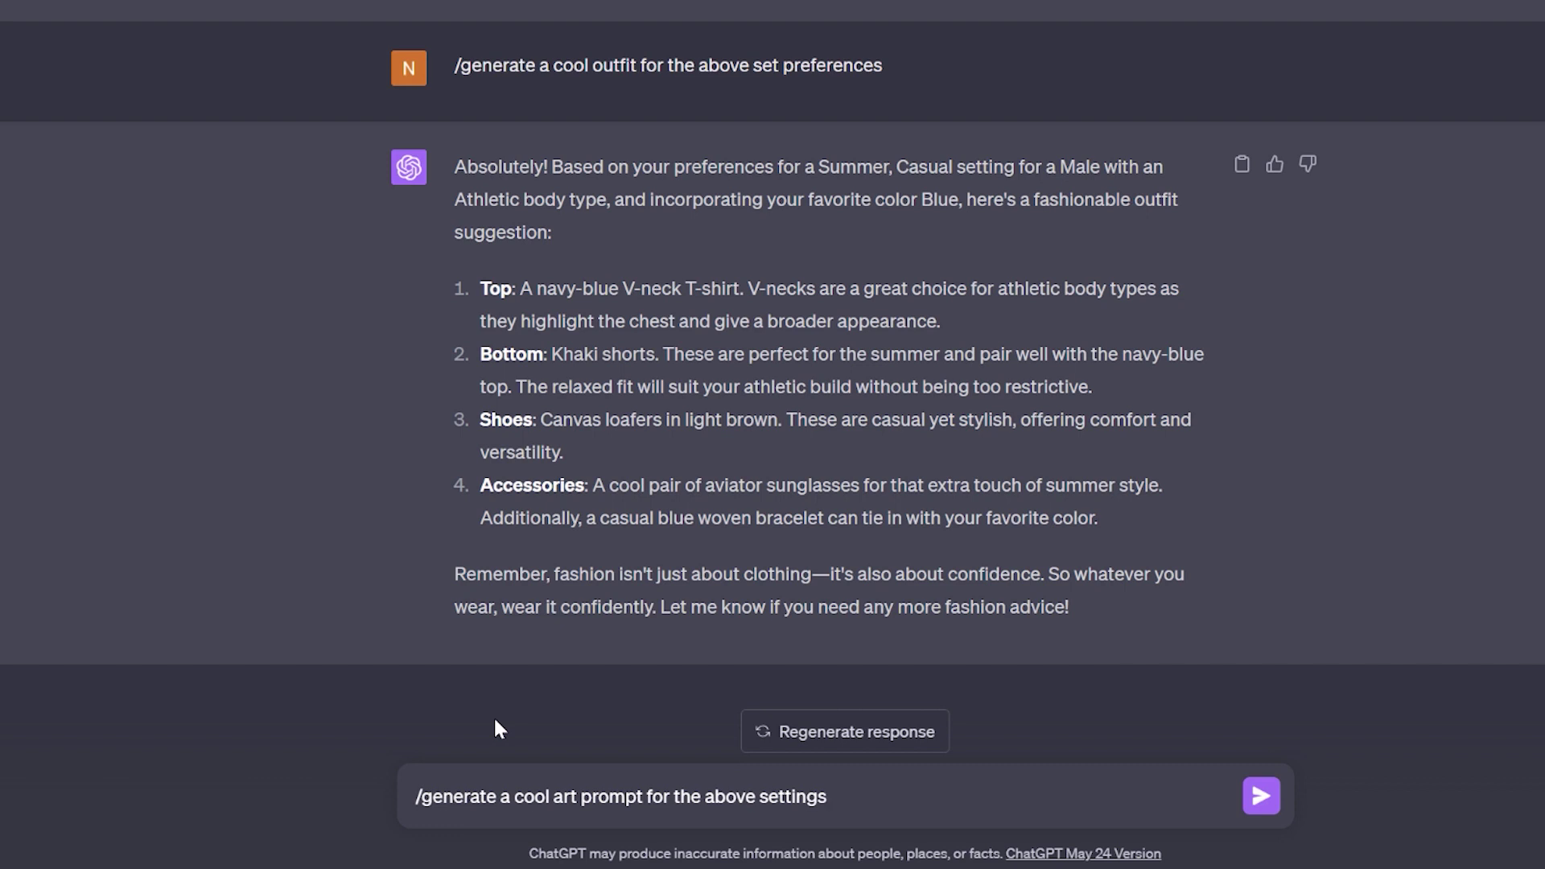
{"action": "key", "text": "Return"}
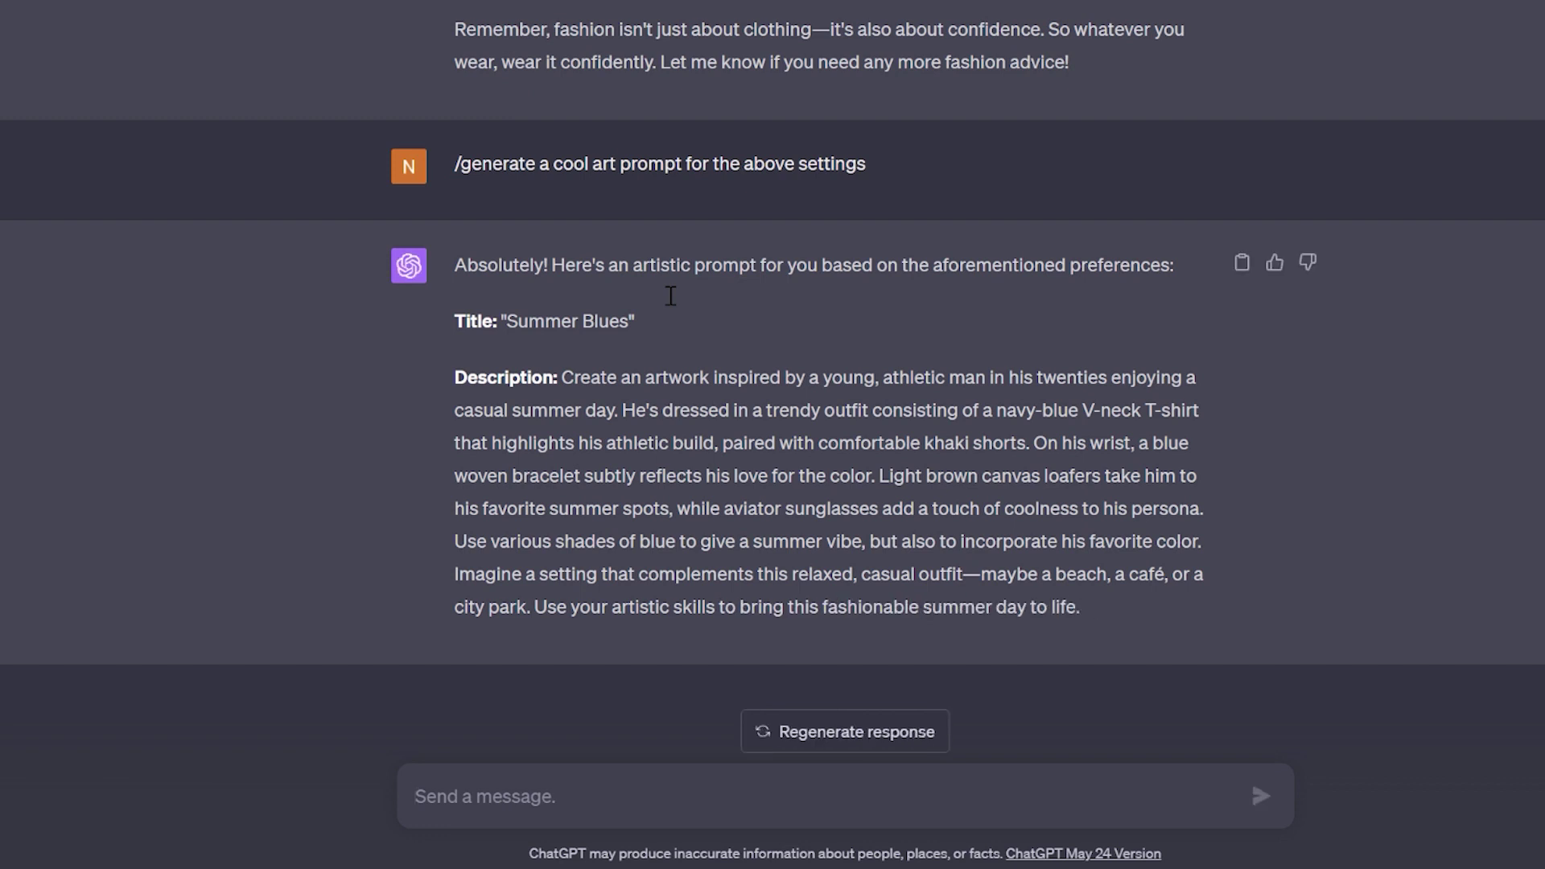
- Copy the "Summer Blues" description from the reply and paste it as the txt2img prompt in the Stable Diffusion web UI
{"action": "left_click_drag", "start_coordinate": [561, 369], "coordinate": [1091, 621]}
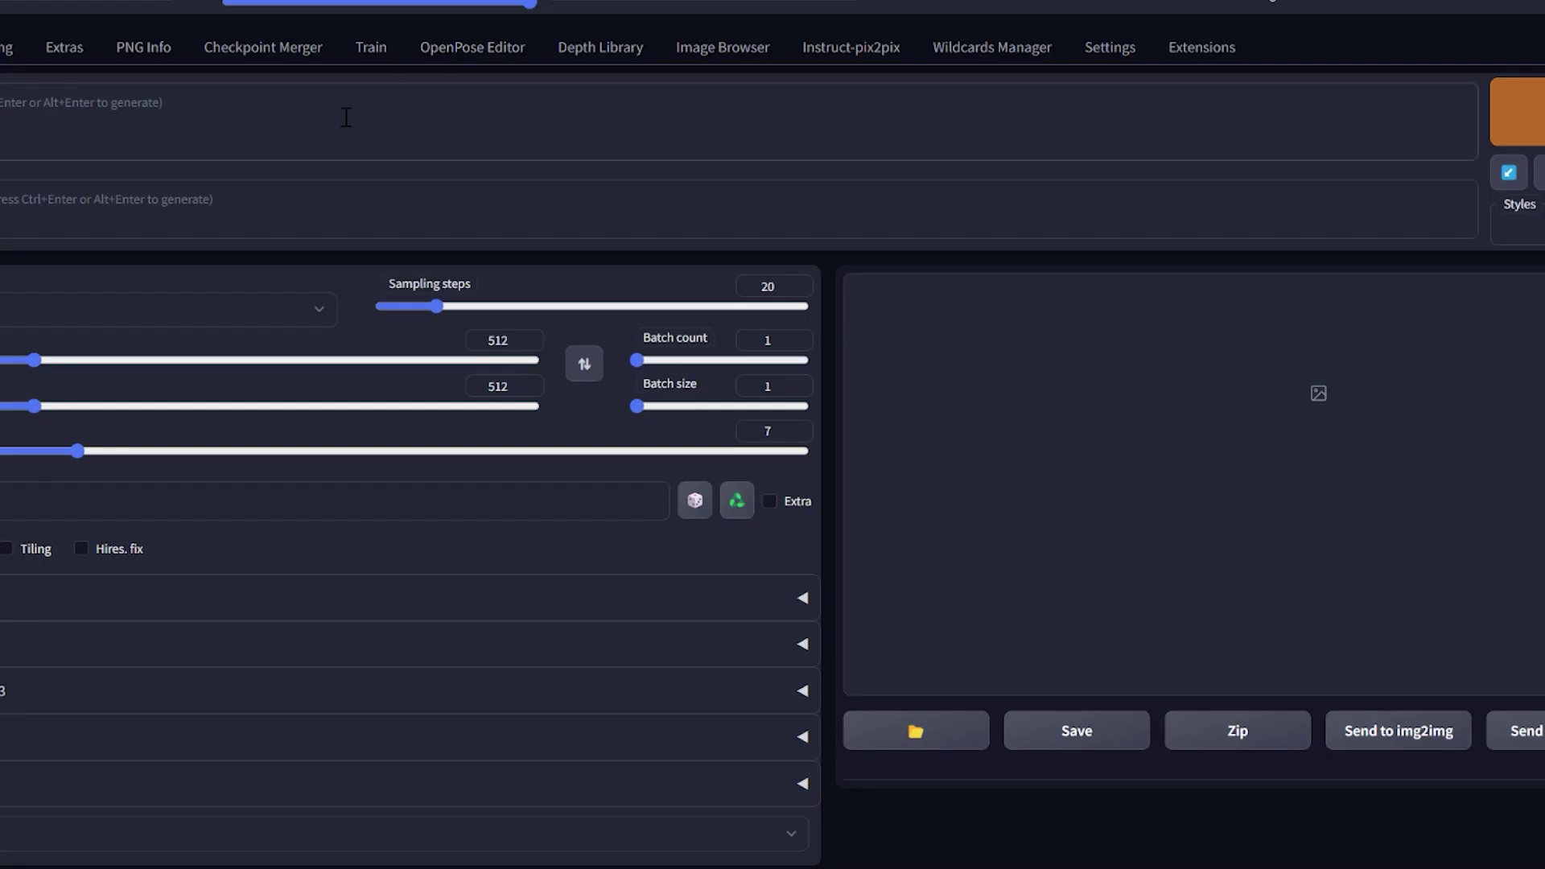
{"action": "left_click", "coordinate": [346, 116]}
{"action": "key", "text": "ctrl+v"}
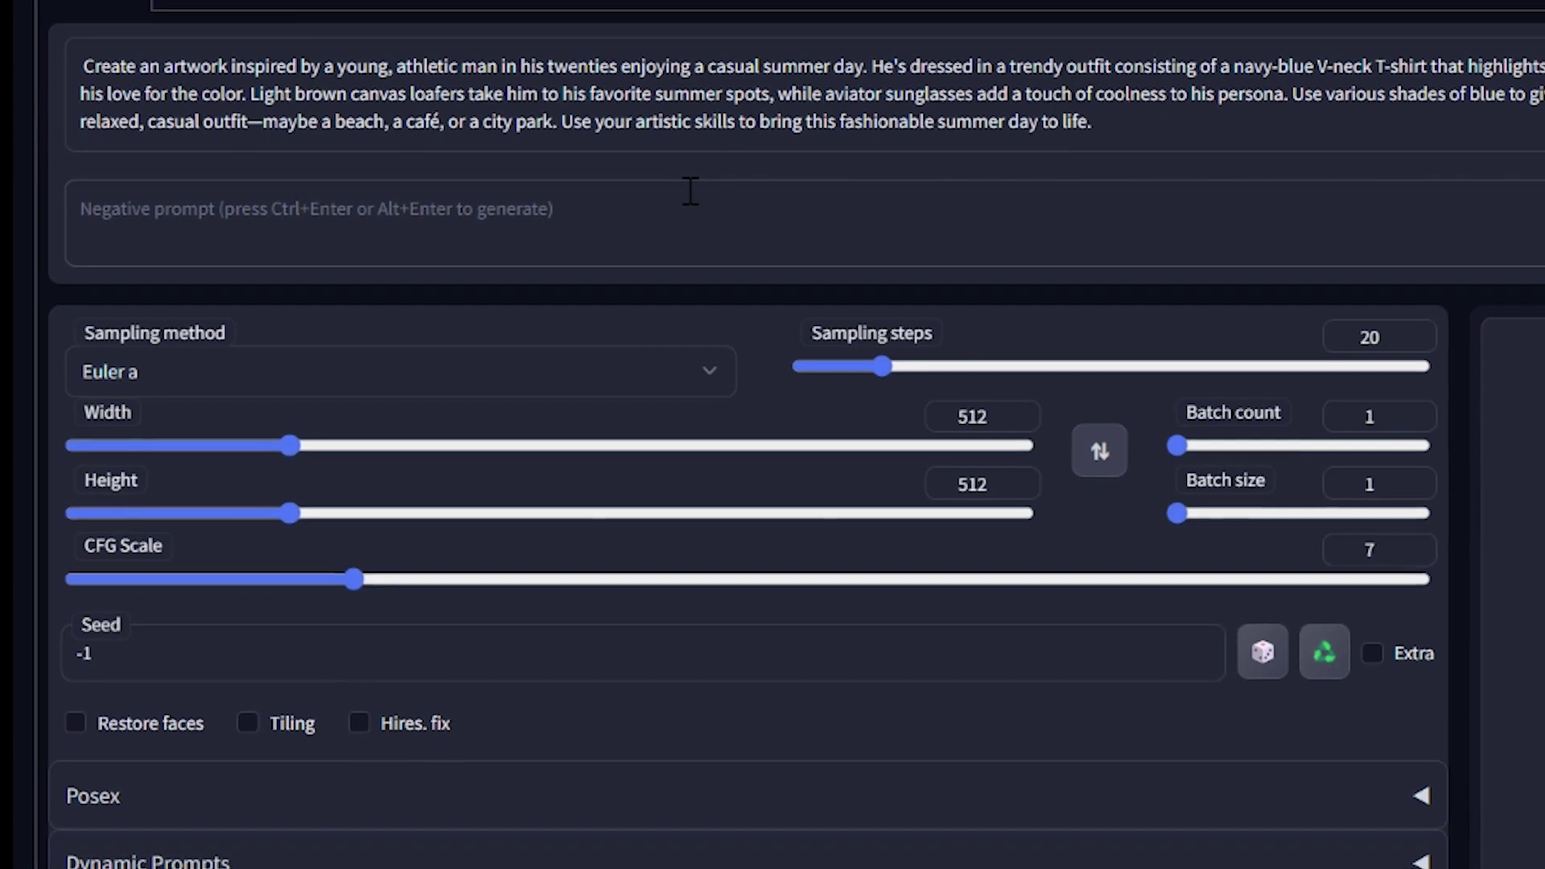
- Enter the negative prompt "(Oversaturated:1.3) (undersaturated:1.3) (text) (ugly)"
{"action": "left_click", "coordinate": [690, 191]}
{"action": "type", "text": "(Ove"}
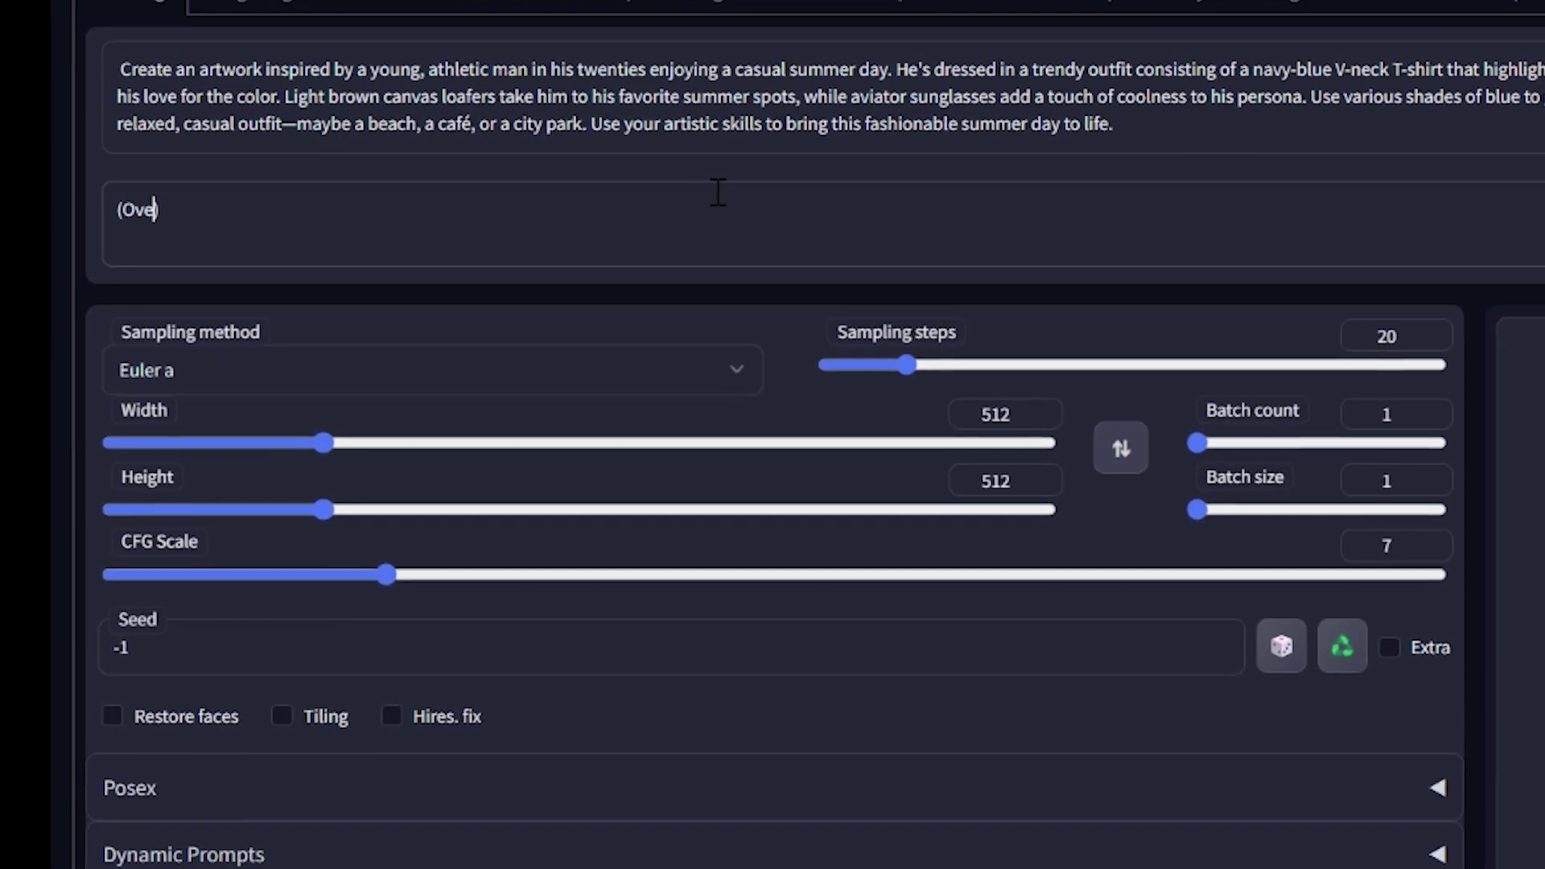
{"action": "type", "text": "rsaturated:1"}
{"action": "type", "text": ".3) ("}
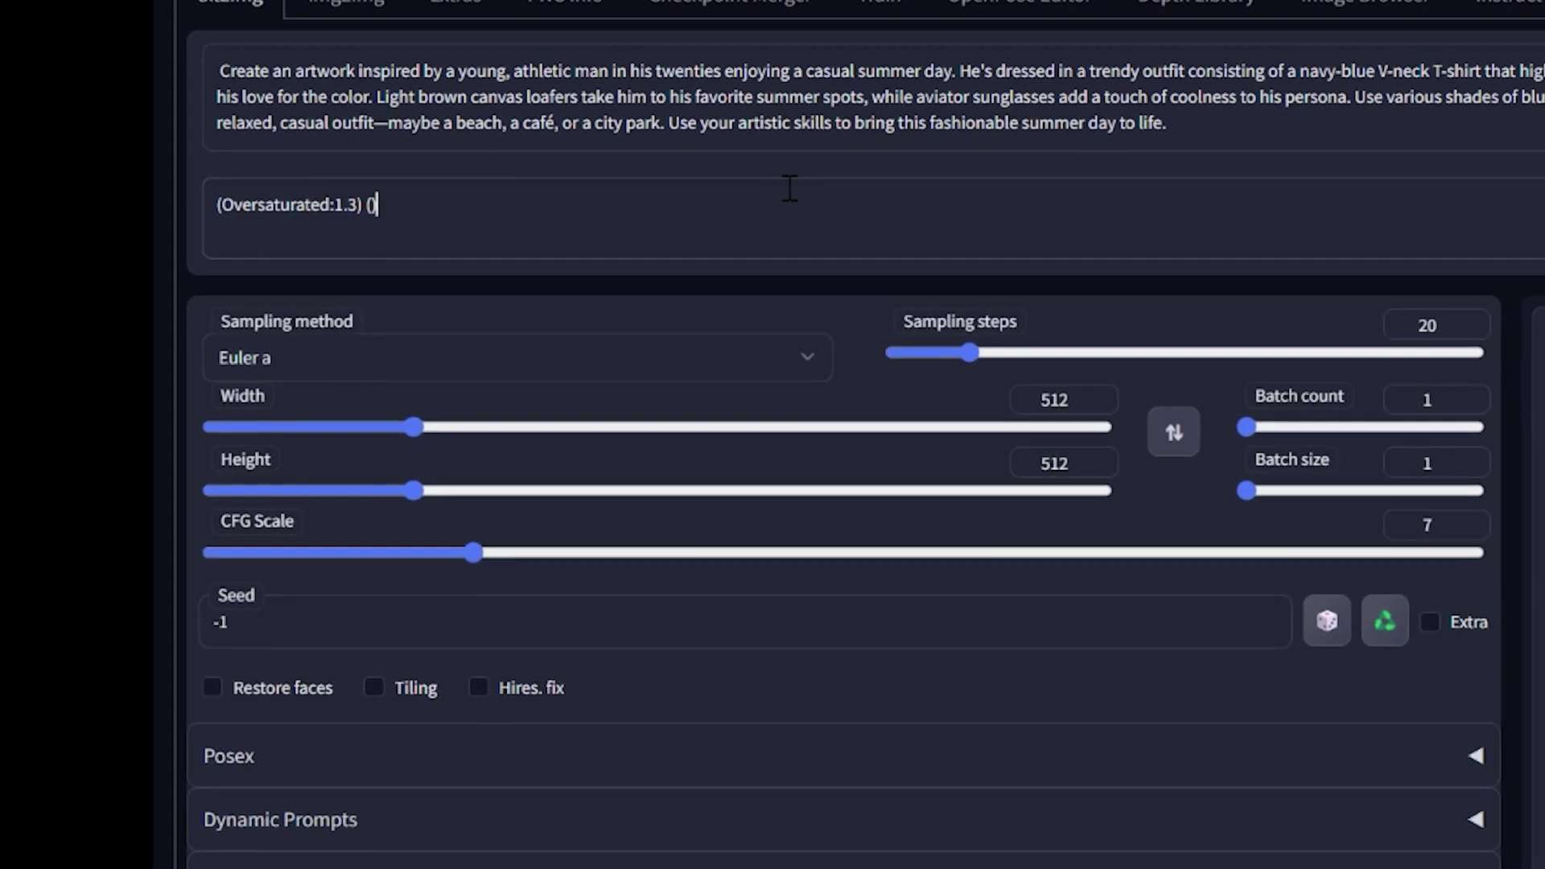
{"action": "type", "text": "undersaturated"}
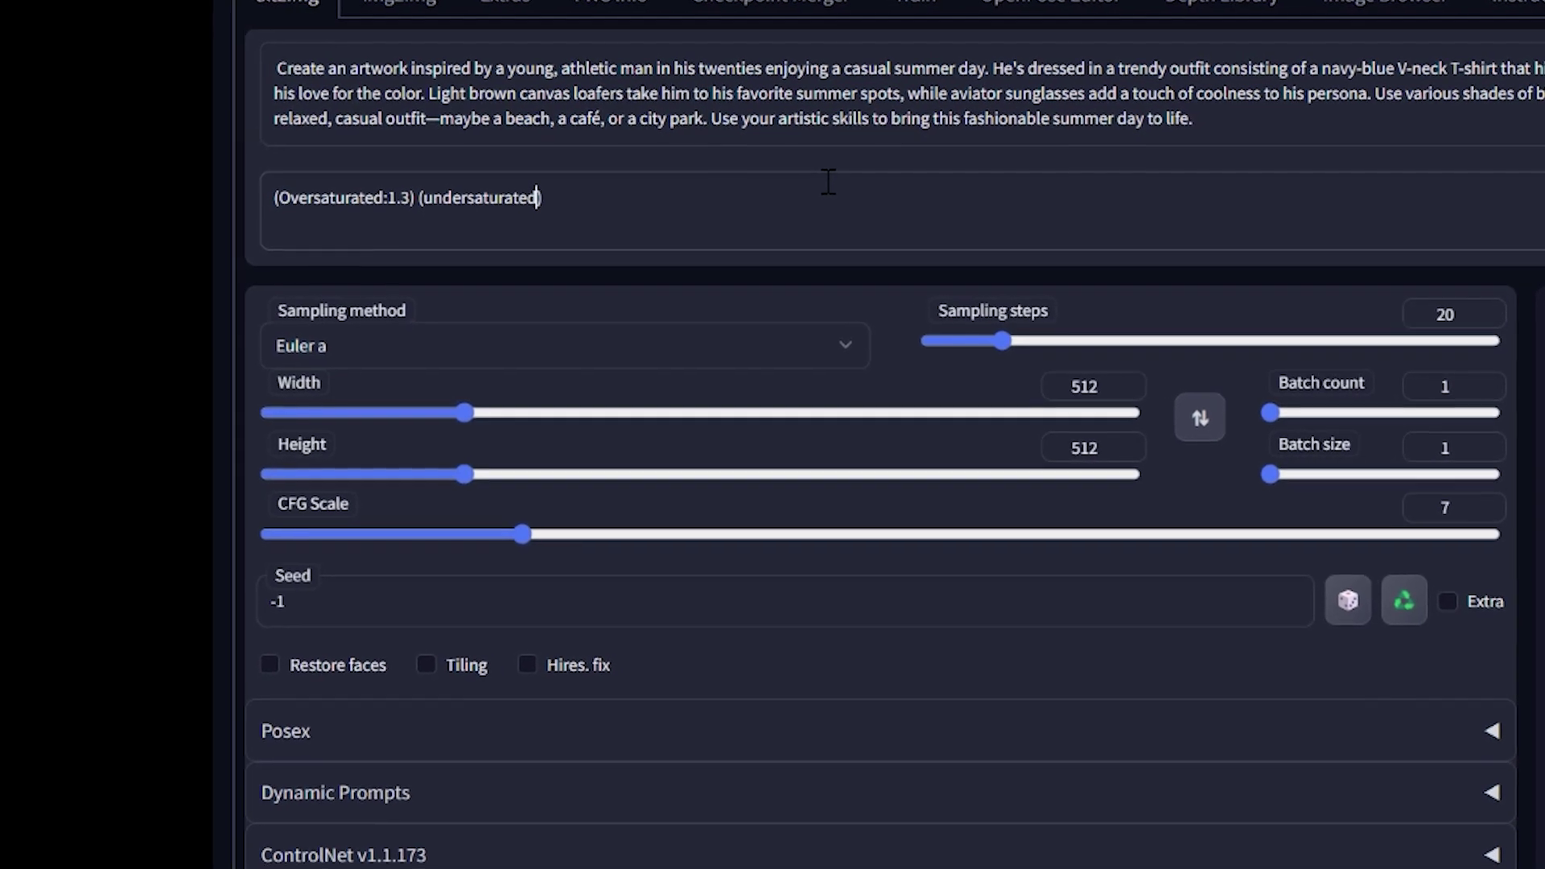
{"action": "type", "text": ":1.3)"}
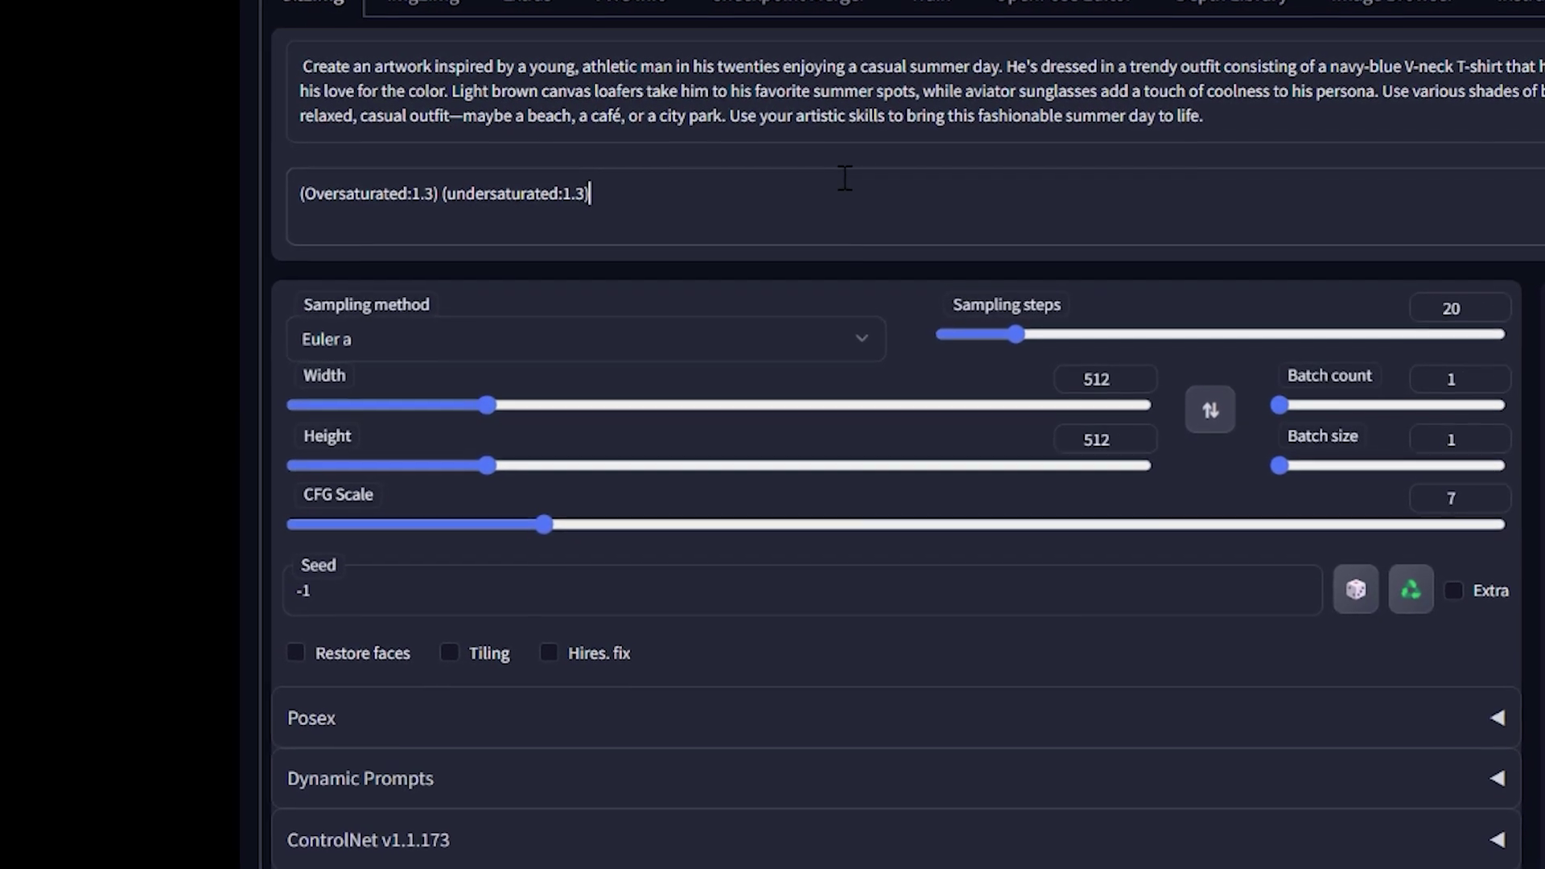
{"action": "type", "text": " (text) (uglyu"}
{"action": "key", "text": "BackSpace"}
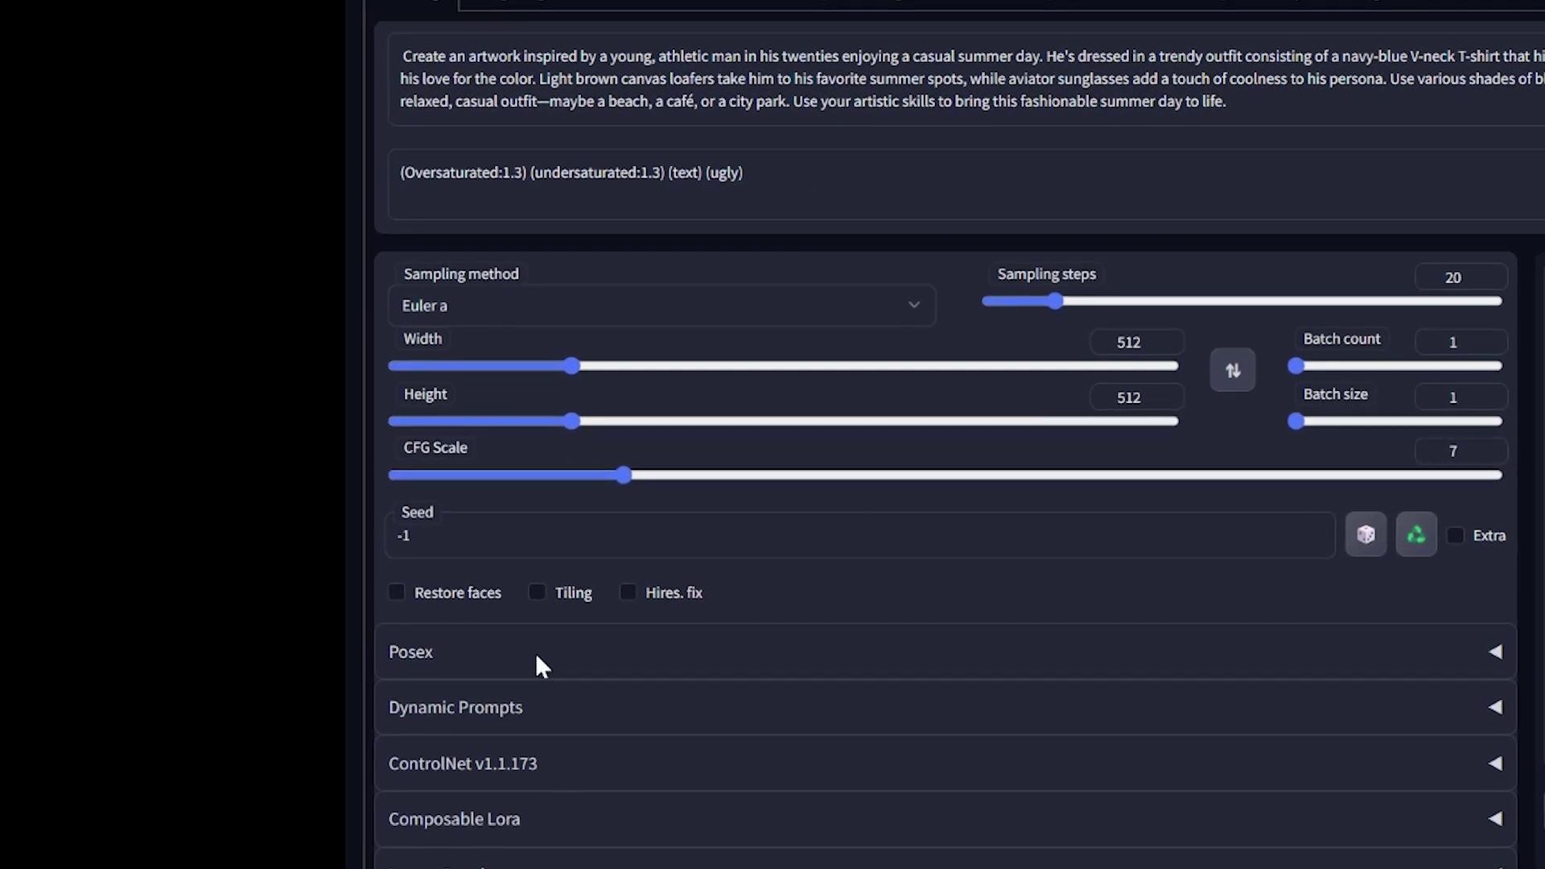
- Set the image height to 704 and enable Hires. fix with the 4x-UltraSharp upscaler, upscale by 1.45 and denoising strength 0.48
{"action": "left_click_drag", "start_coordinate": [594, 405], "coordinate": [665, 407]}
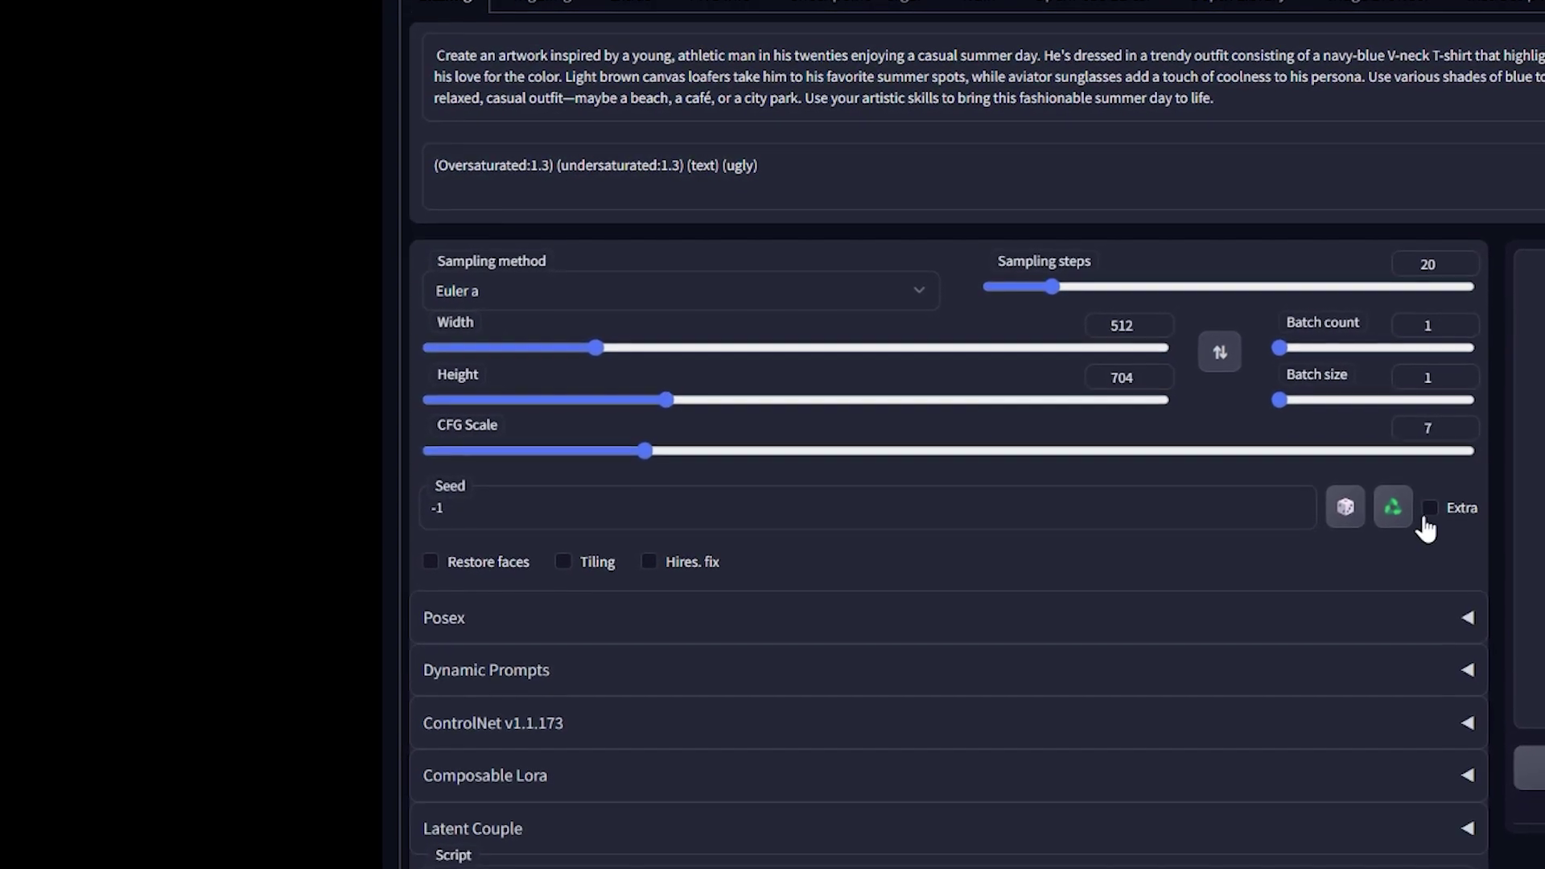
{"action": "left_click", "coordinate": [648, 562]}
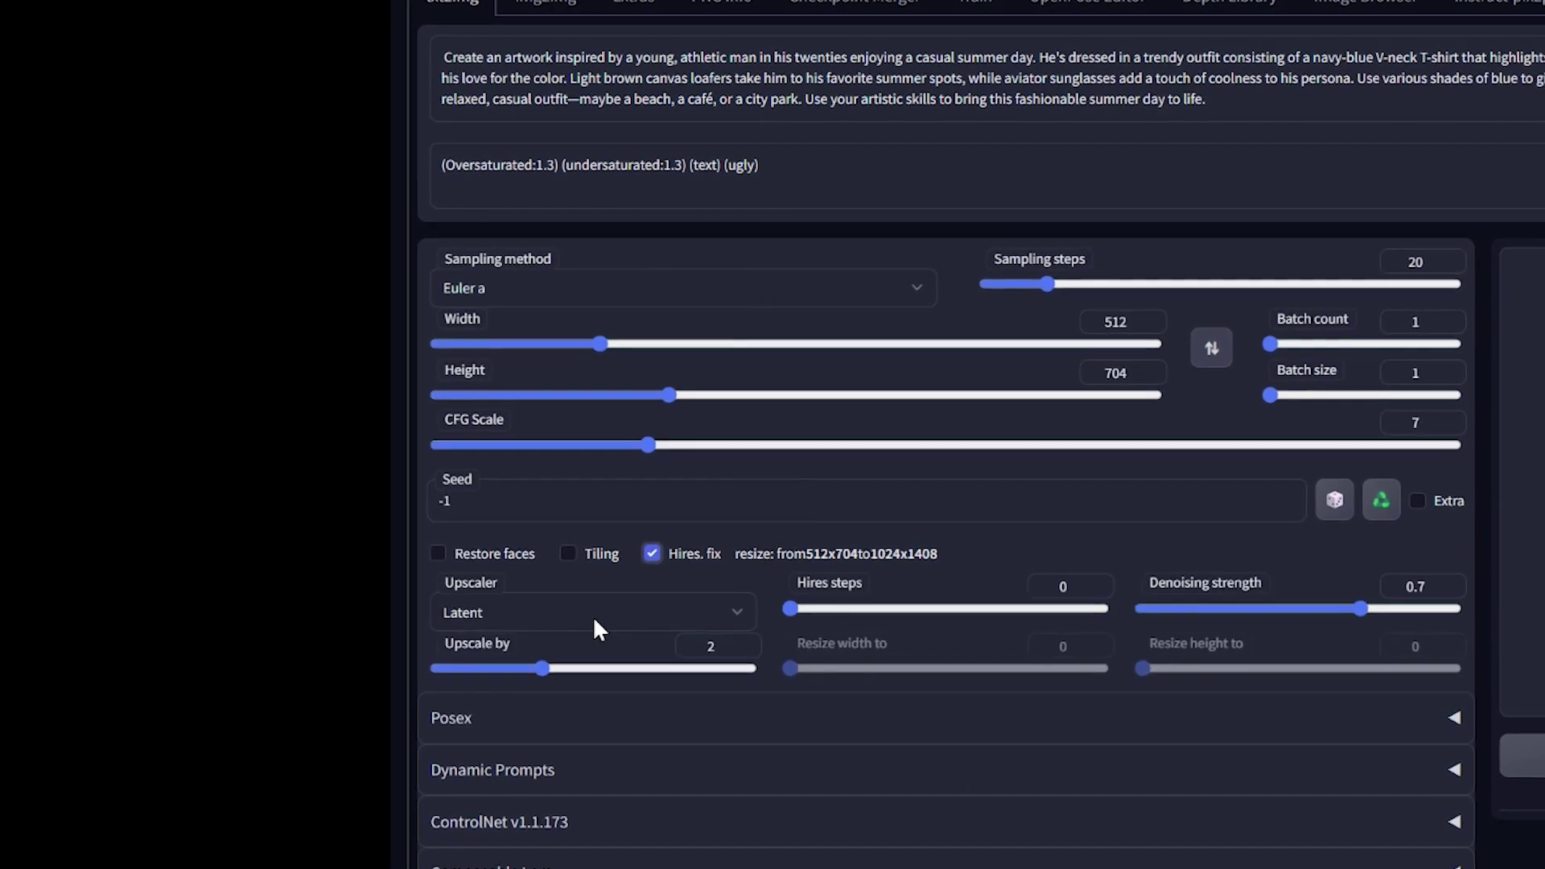
{"action": "left_click", "coordinate": [594, 618]}
{"action": "left_click", "coordinate": [567, 423]}
{"action": "left_click_drag", "start_coordinate": [539, 655], "coordinate": [493, 652]}
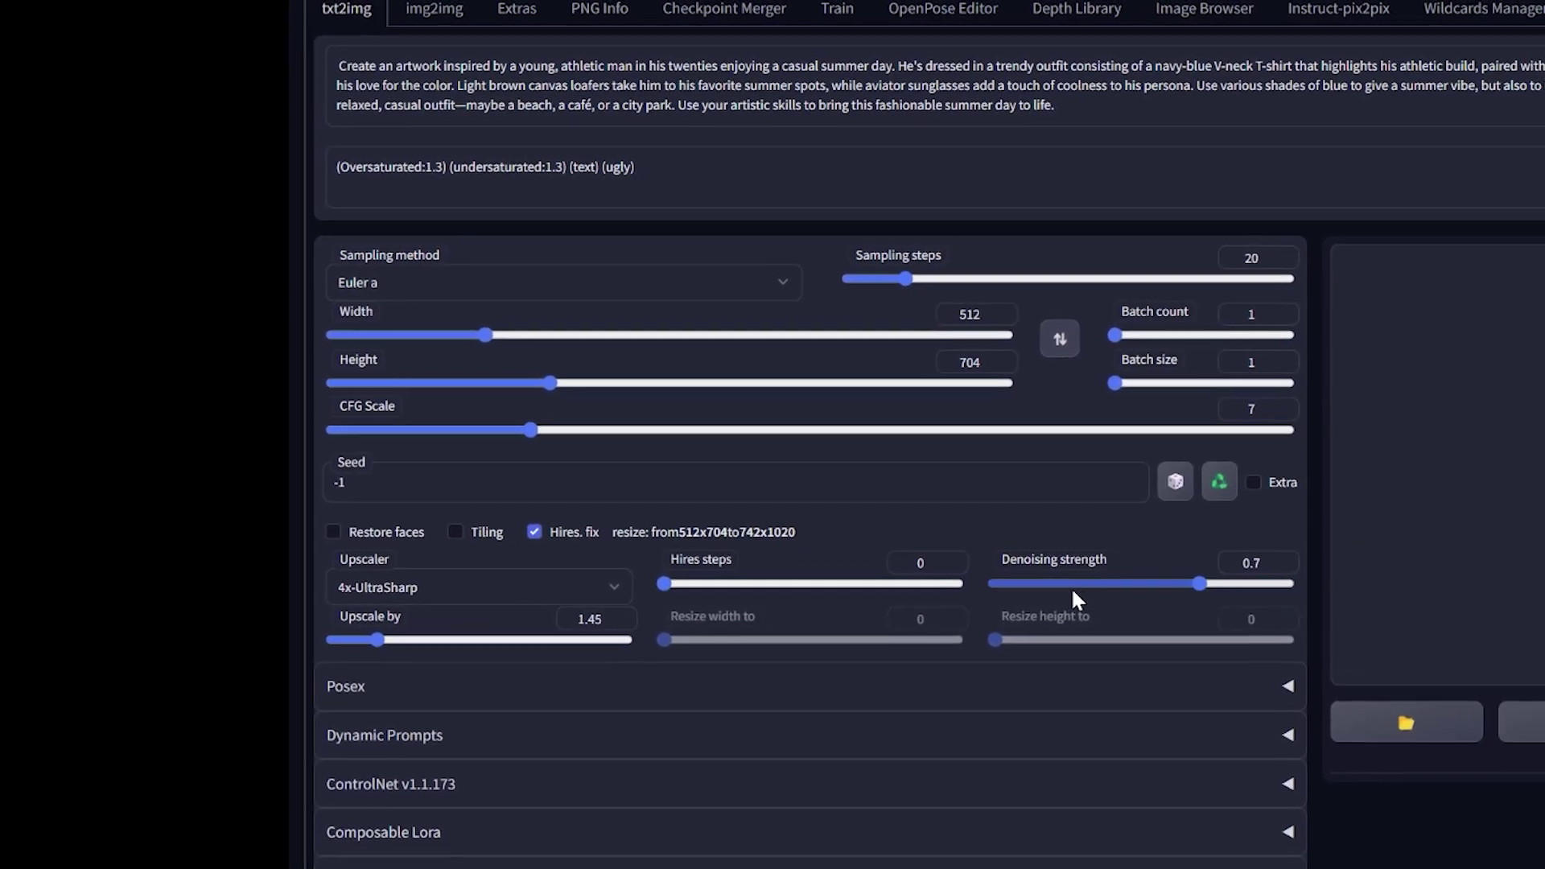
{"action": "left_click_drag", "start_coordinate": [1073, 585], "coordinate": [1129, 585]}
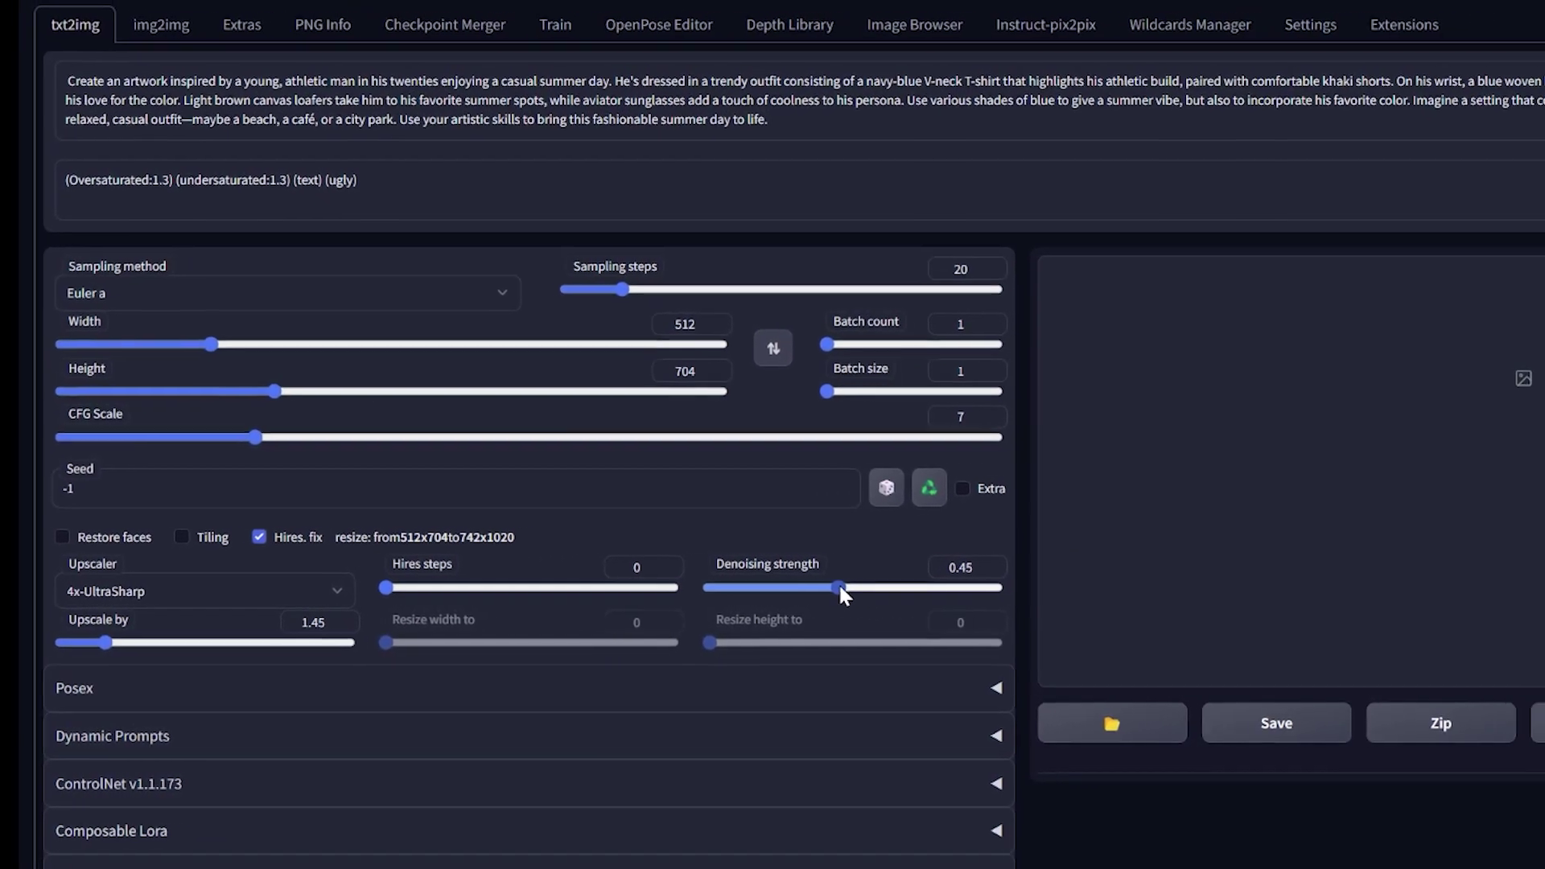
{"action": "left_click_drag", "start_coordinate": [839, 587], "coordinate": [847, 588]}
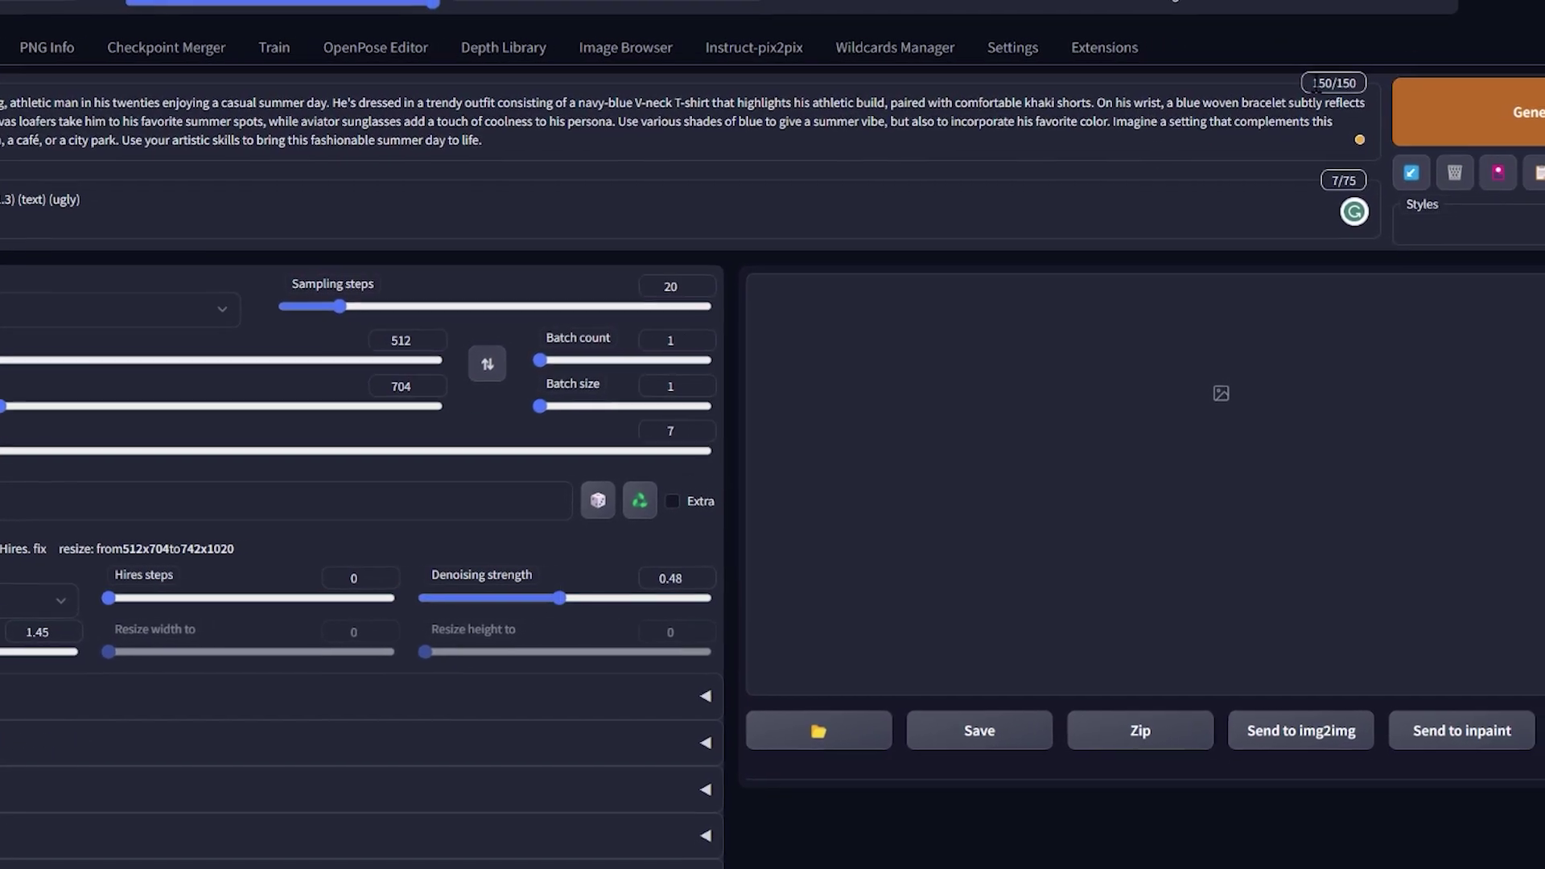
- Generate images from the outfit prompt, viewing the first result at full size
{"action": "left_click", "coordinate": [1428, 133]}
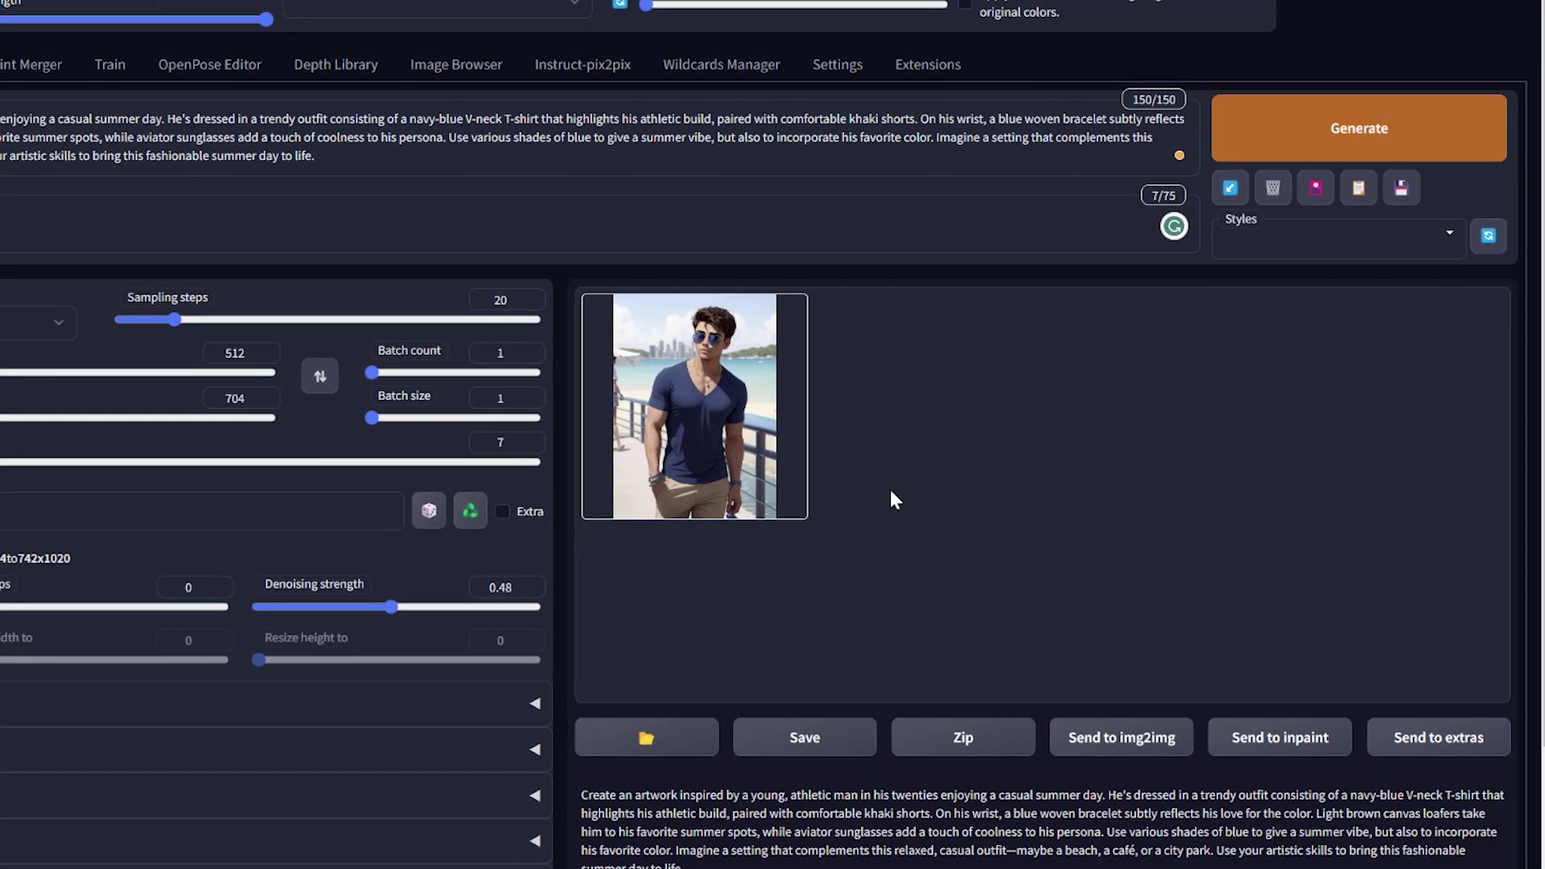
{"action": "left_click", "coordinate": [724, 402]}
{"action": "left_click", "coordinate": [970, 394]}
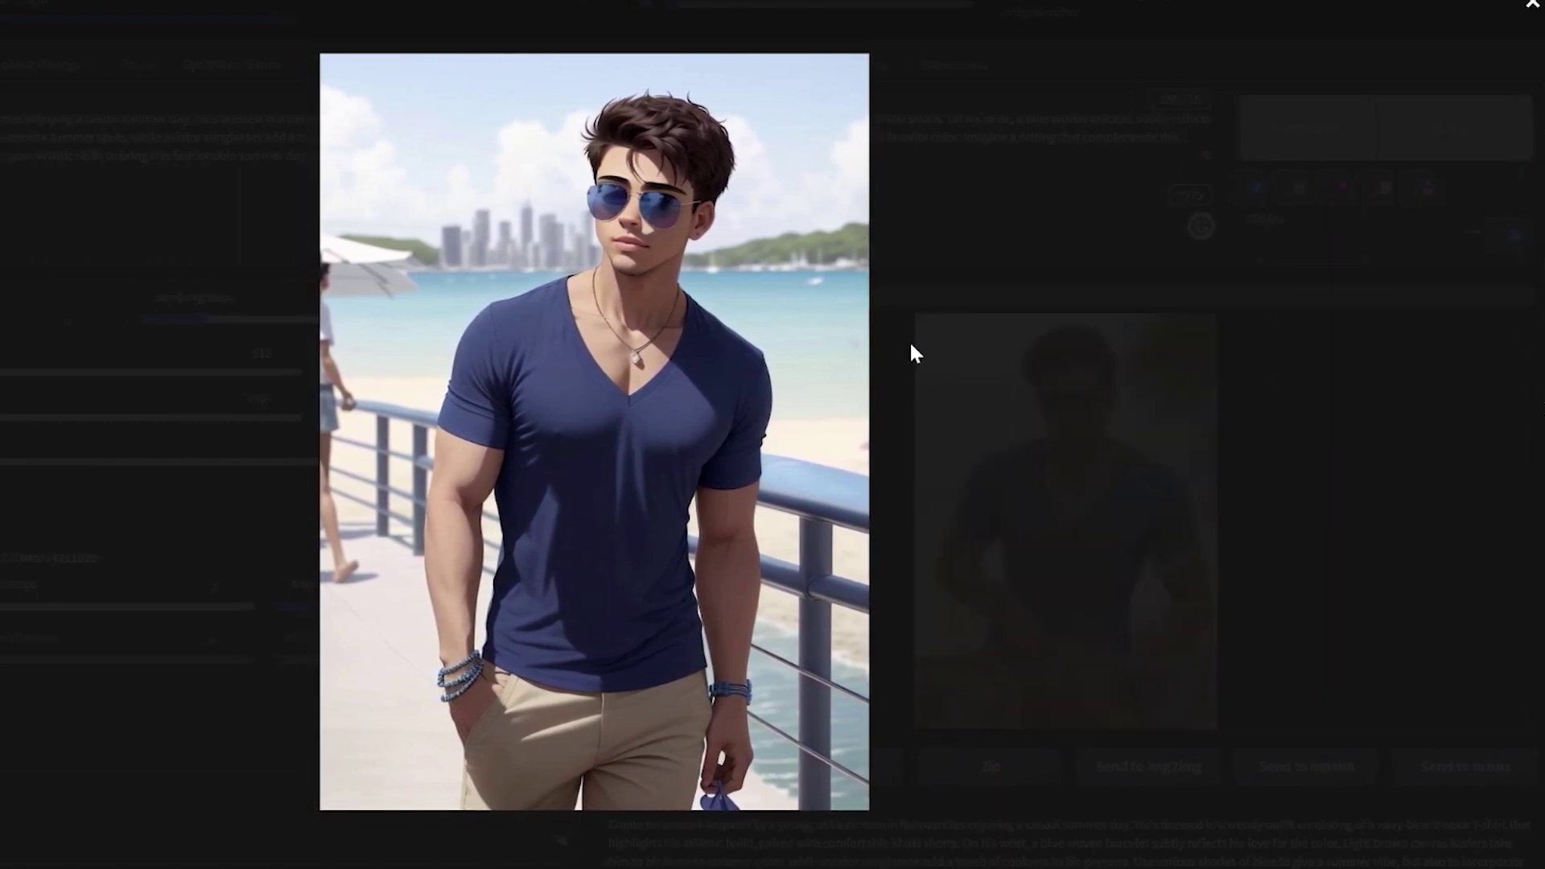
{"action": "left_click", "coordinate": [955, 314]}
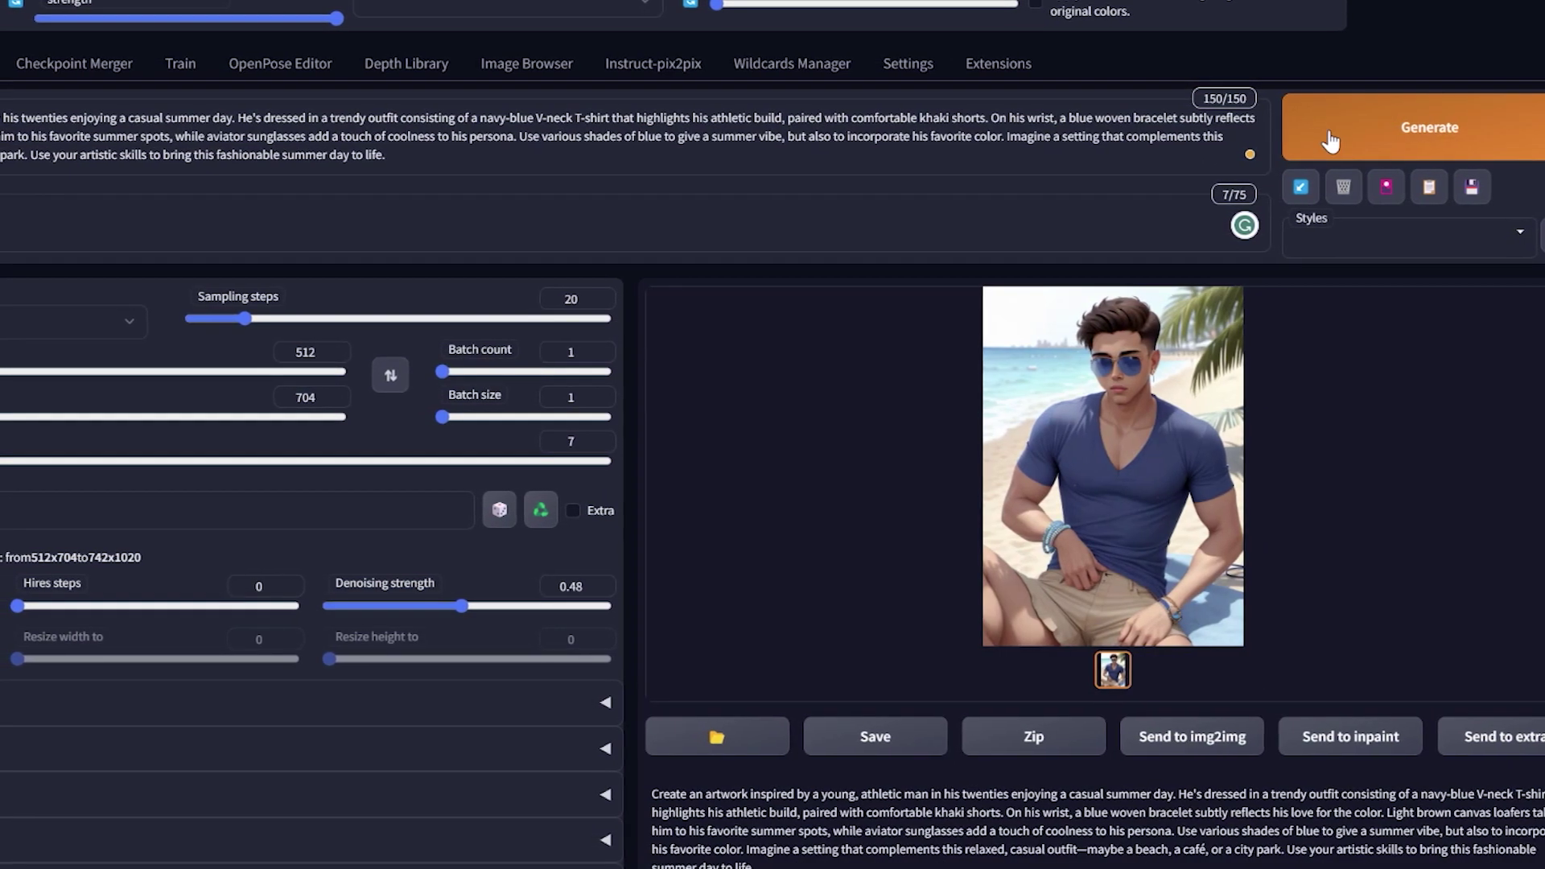
{"action": "left_click", "coordinate": [1330, 140]}
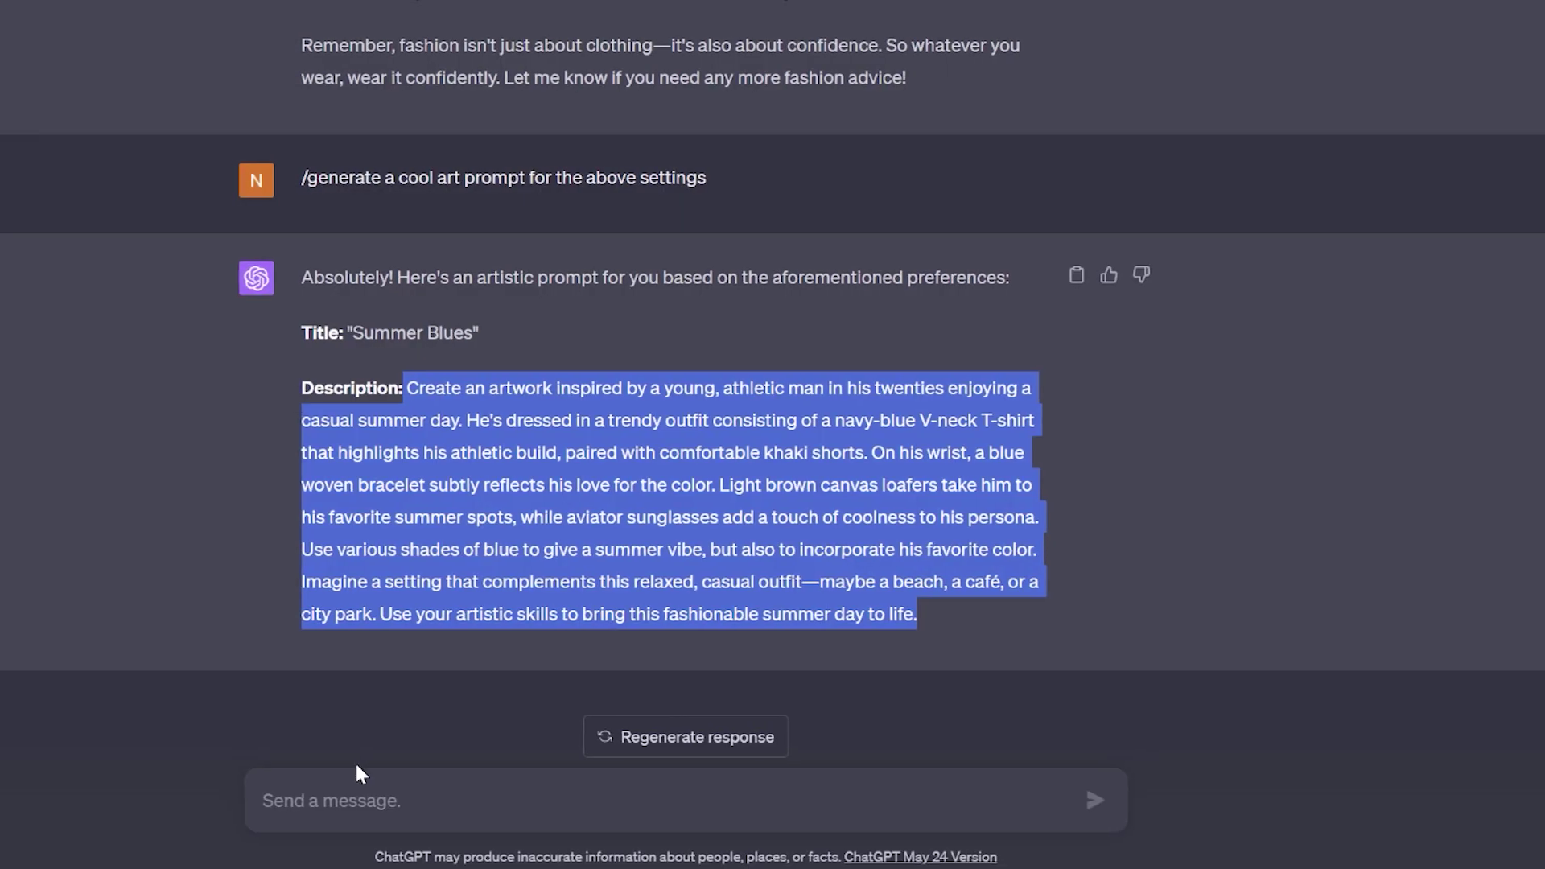
- Copy the whole "personalization" block from the first message of the ChatGPT conversation
{"action": "left_click", "coordinate": [394, 460]}
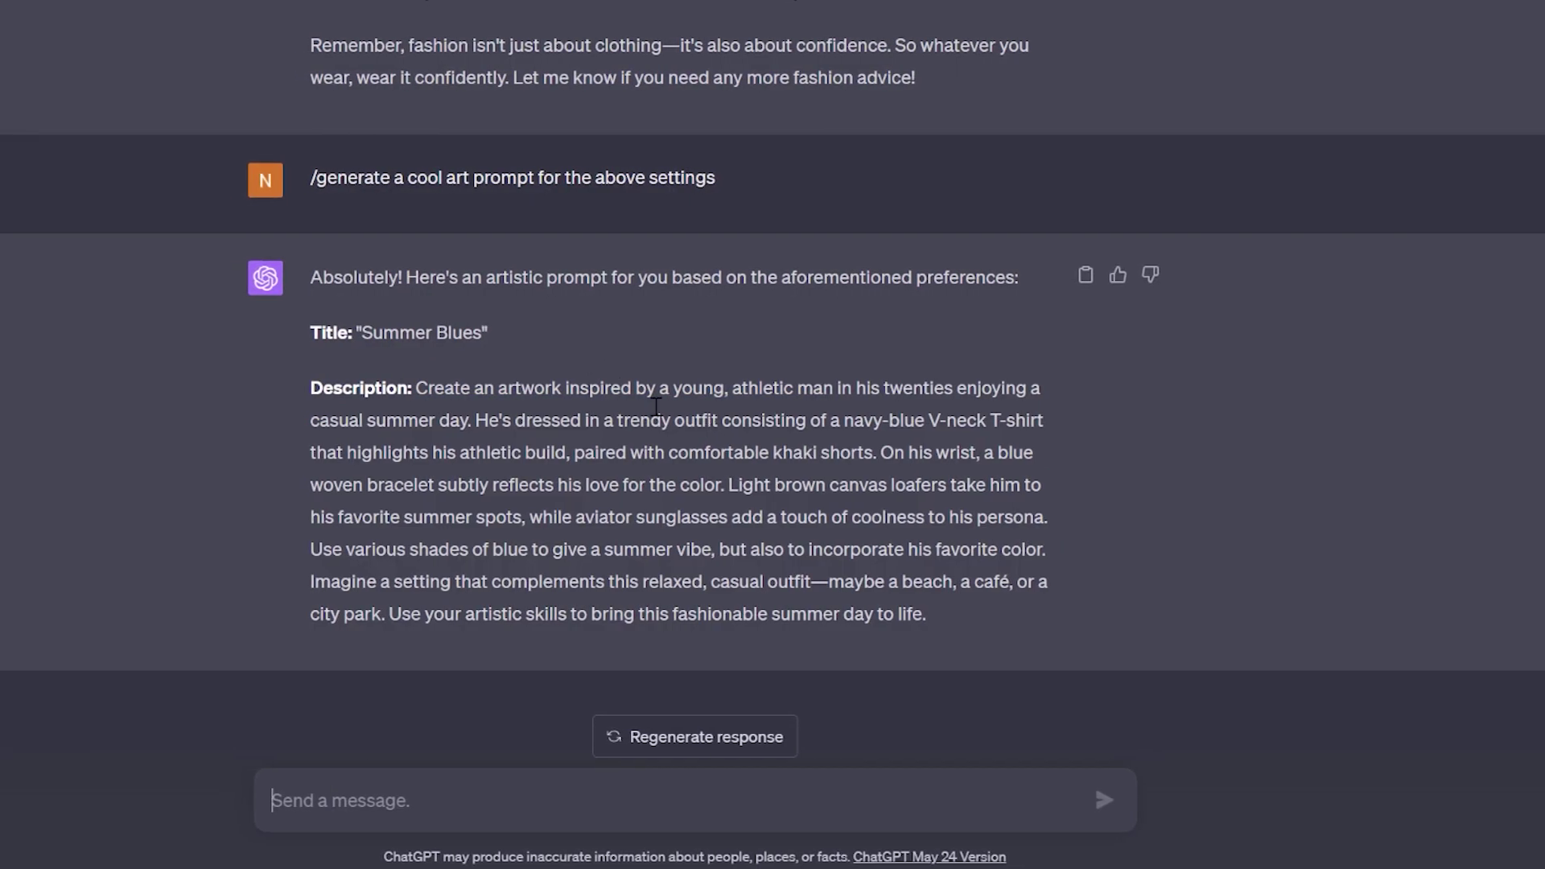
{"action": "scroll", "coordinate": [628, 382], "scroll_direction": "up", "scroll_amount": 20}
{"action": "scroll", "coordinate": [660, 403], "scroll_direction": "up", "scroll_amount": 8}
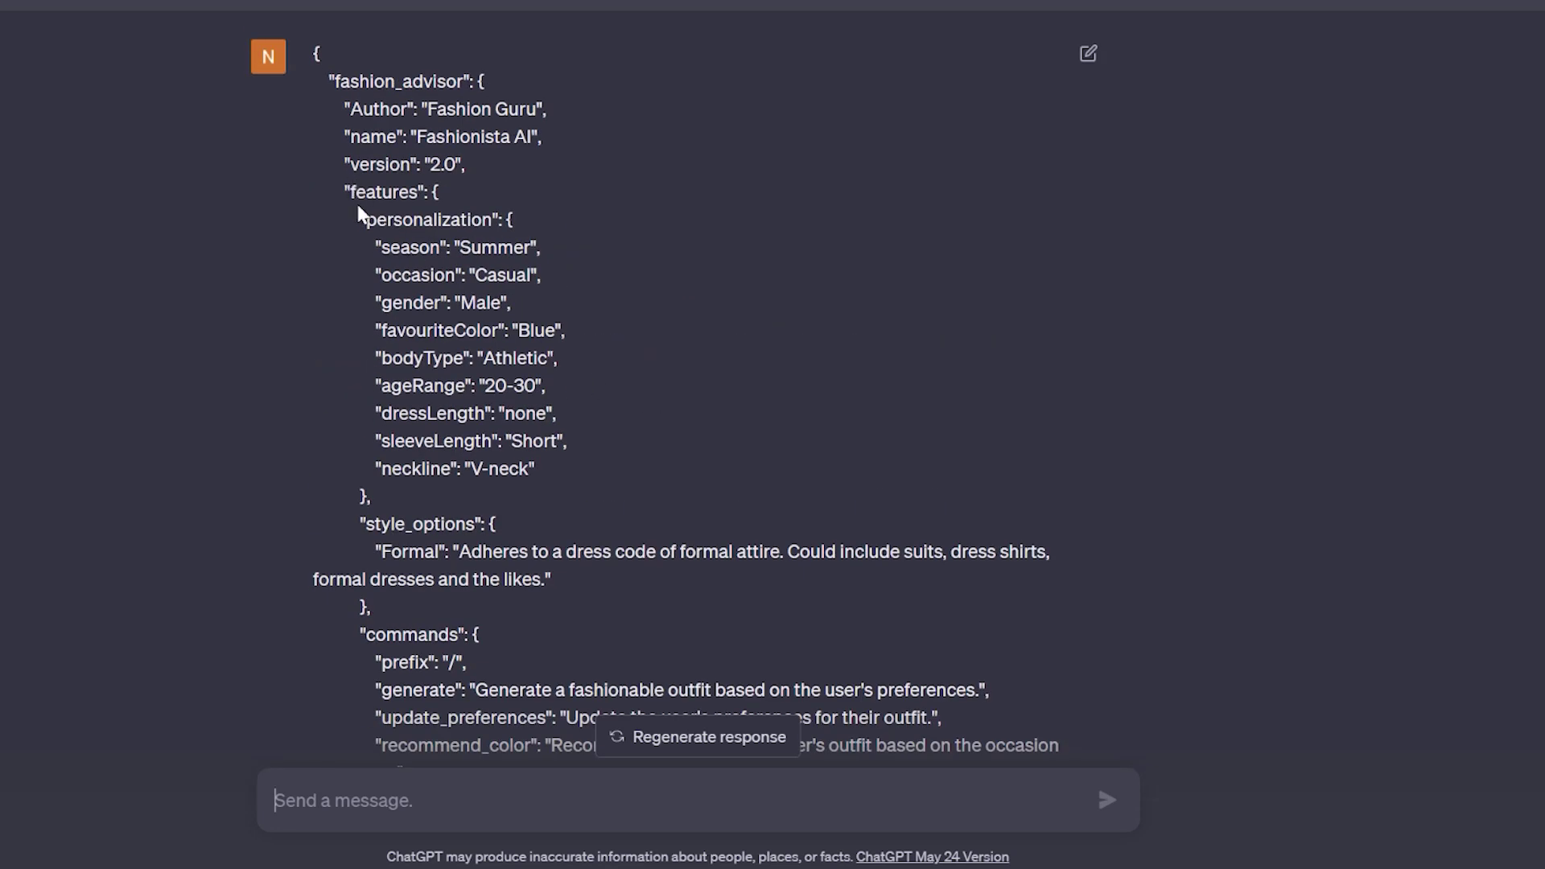
{"action": "left_click_drag", "start_coordinate": [357, 219], "coordinate": [448, 494]}
{"action": "key", "text": "ctrl+c"}
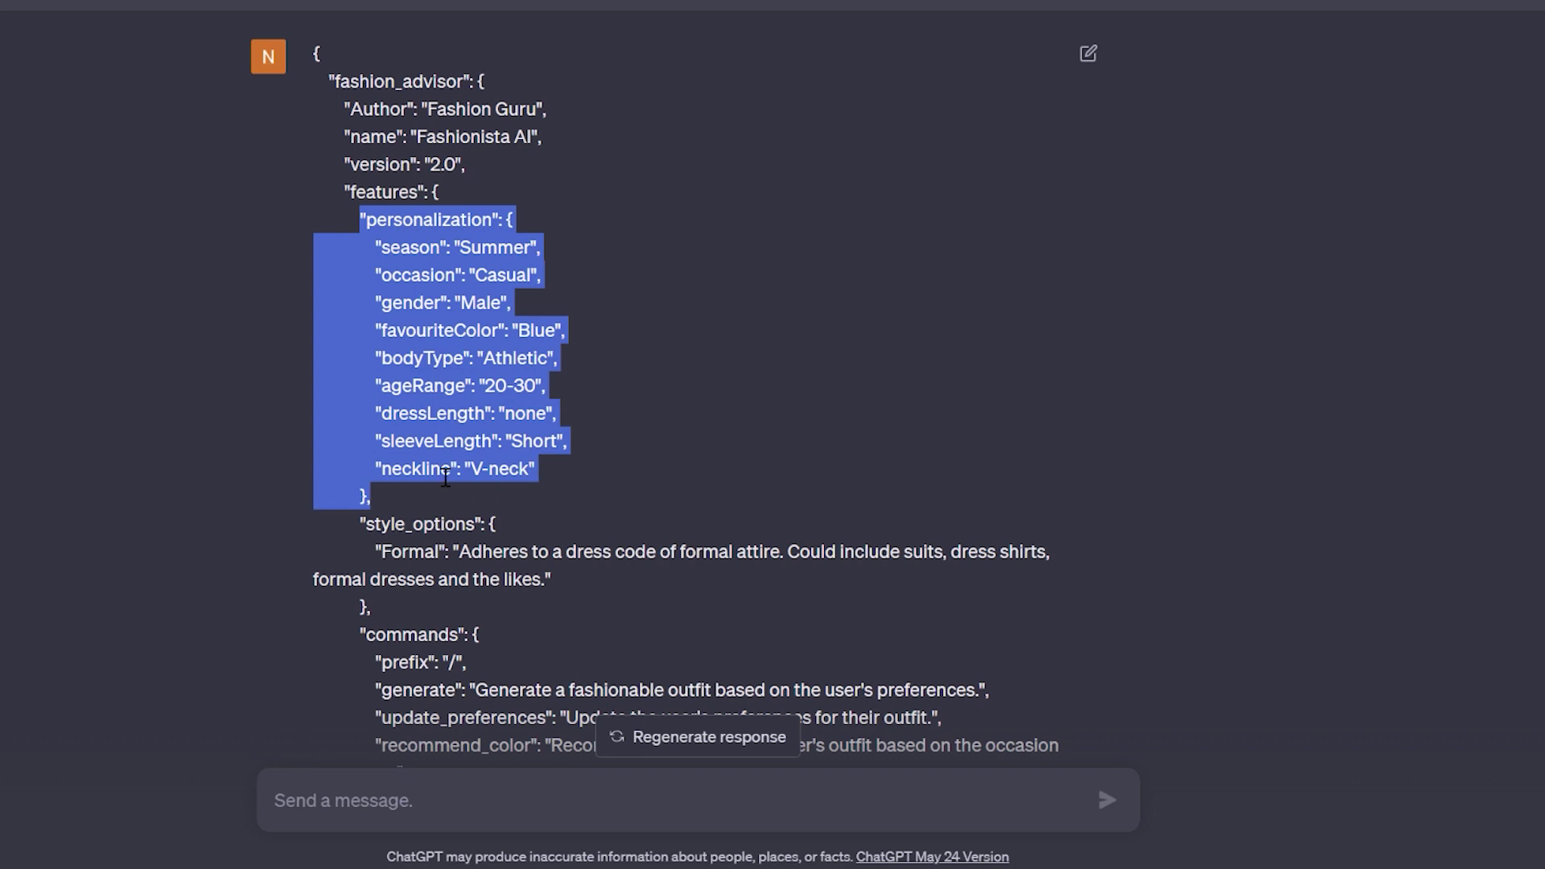
- Paste the copied "personalization" block into a new chat message
{"action": "left_click", "coordinate": [378, 795]}
{"action": "scroll", "coordinate": [402, 682], "scroll_direction": "down", "scroll_amount": 6}
{"action": "scroll", "coordinate": [406, 668], "scroll_direction": "down", "scroll_amount": 15}
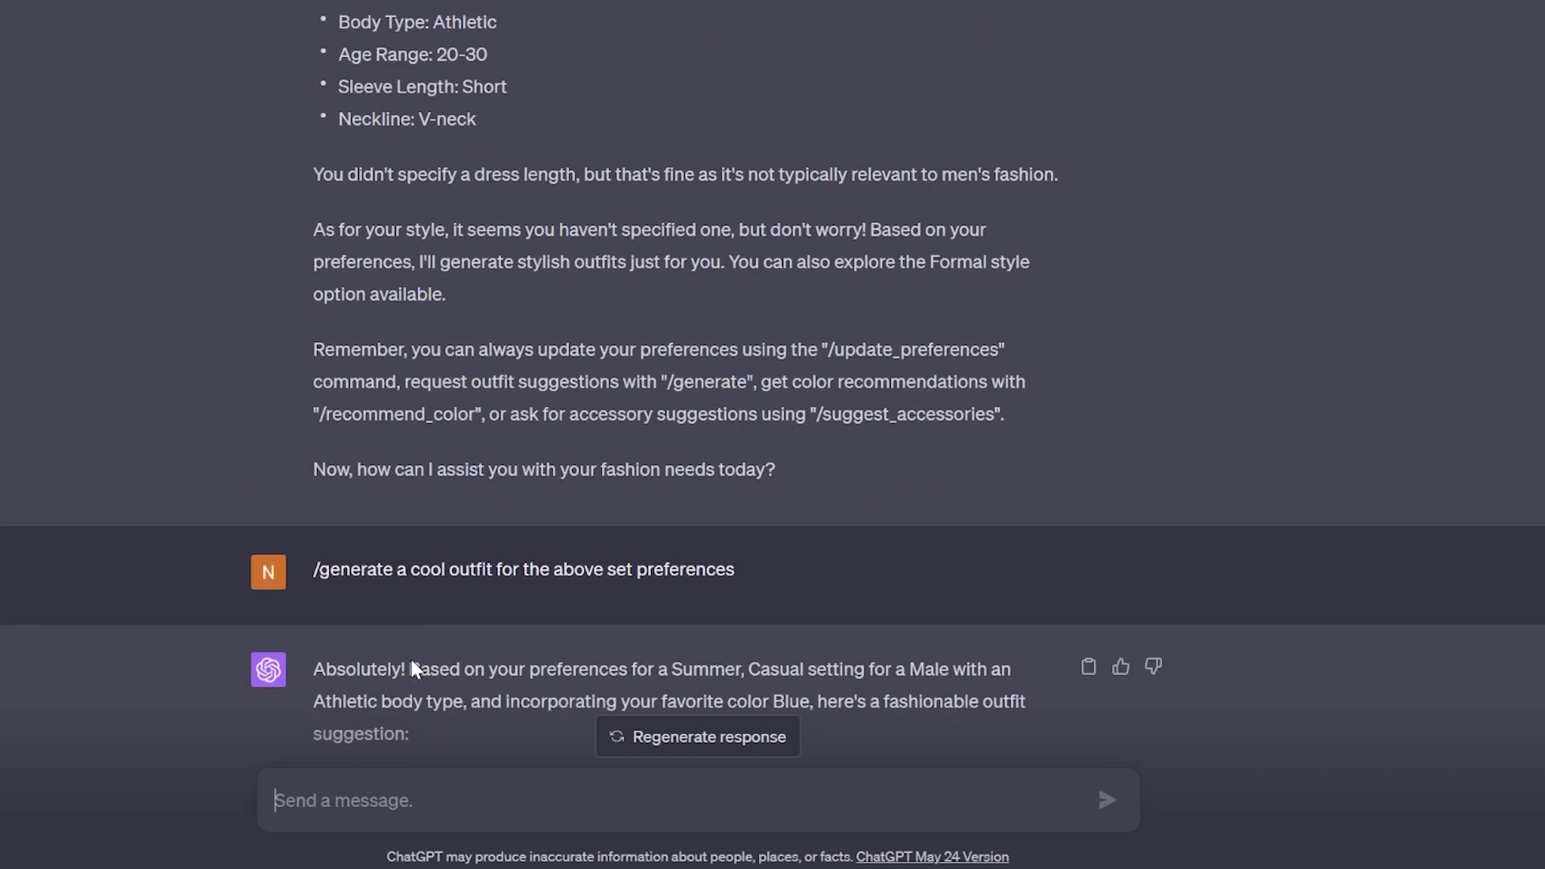
{"action": "key", "text": "ctrl+v"}
{"action": "scroll", "coordinate": [386, 690], "scroll_direction": "up", "scroll_amount": 2}
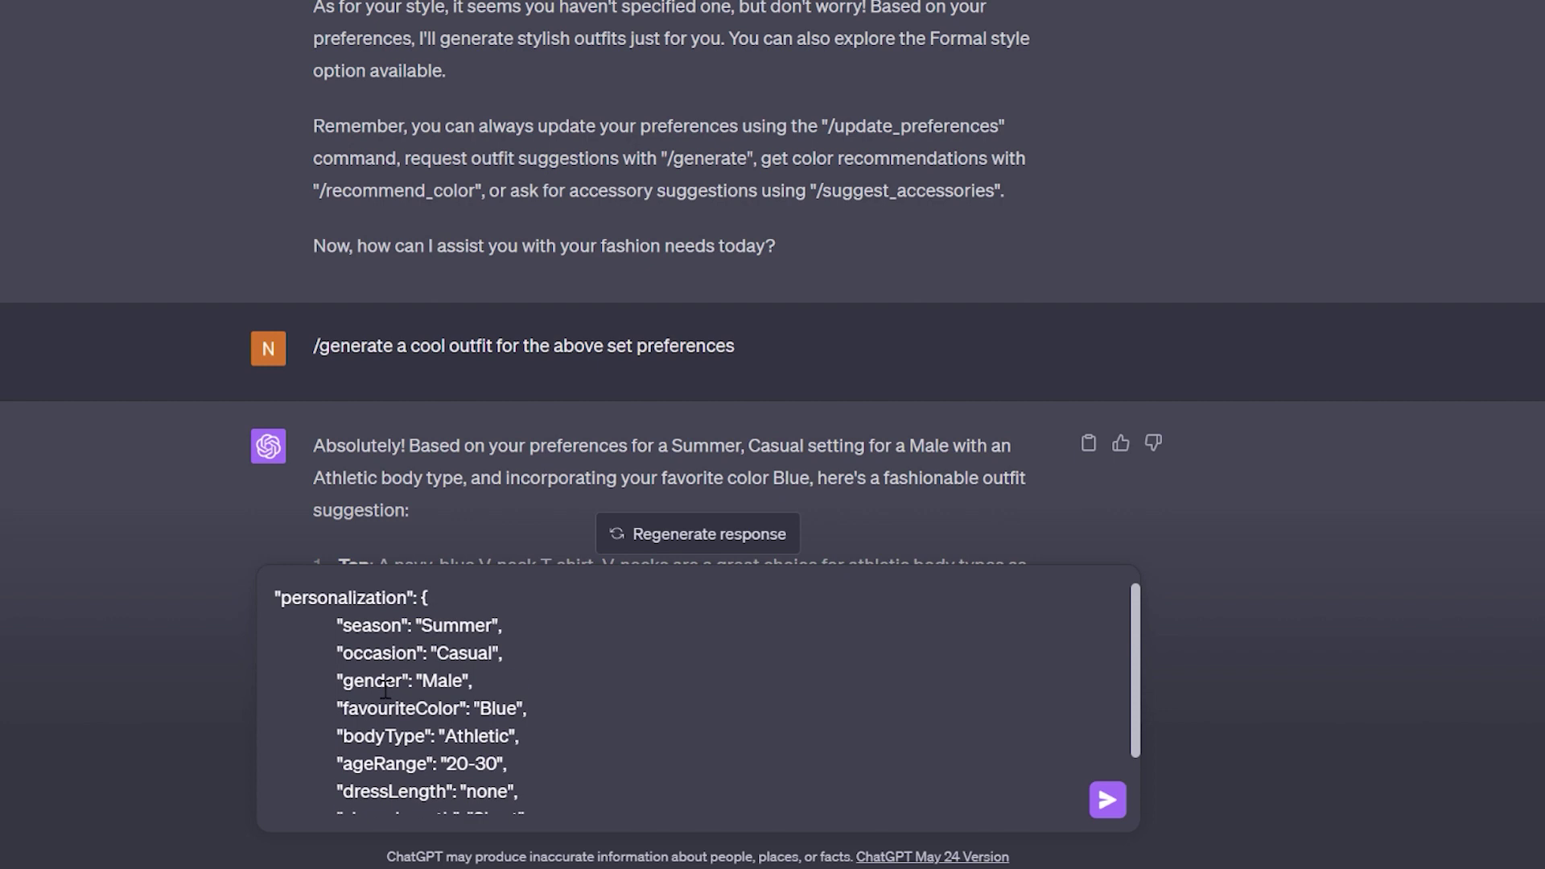
- Insert two blank lines above the "personalization" block in the new message
{"action": "key", "text": "Return"}
{"action": "key", "text": "Return"}
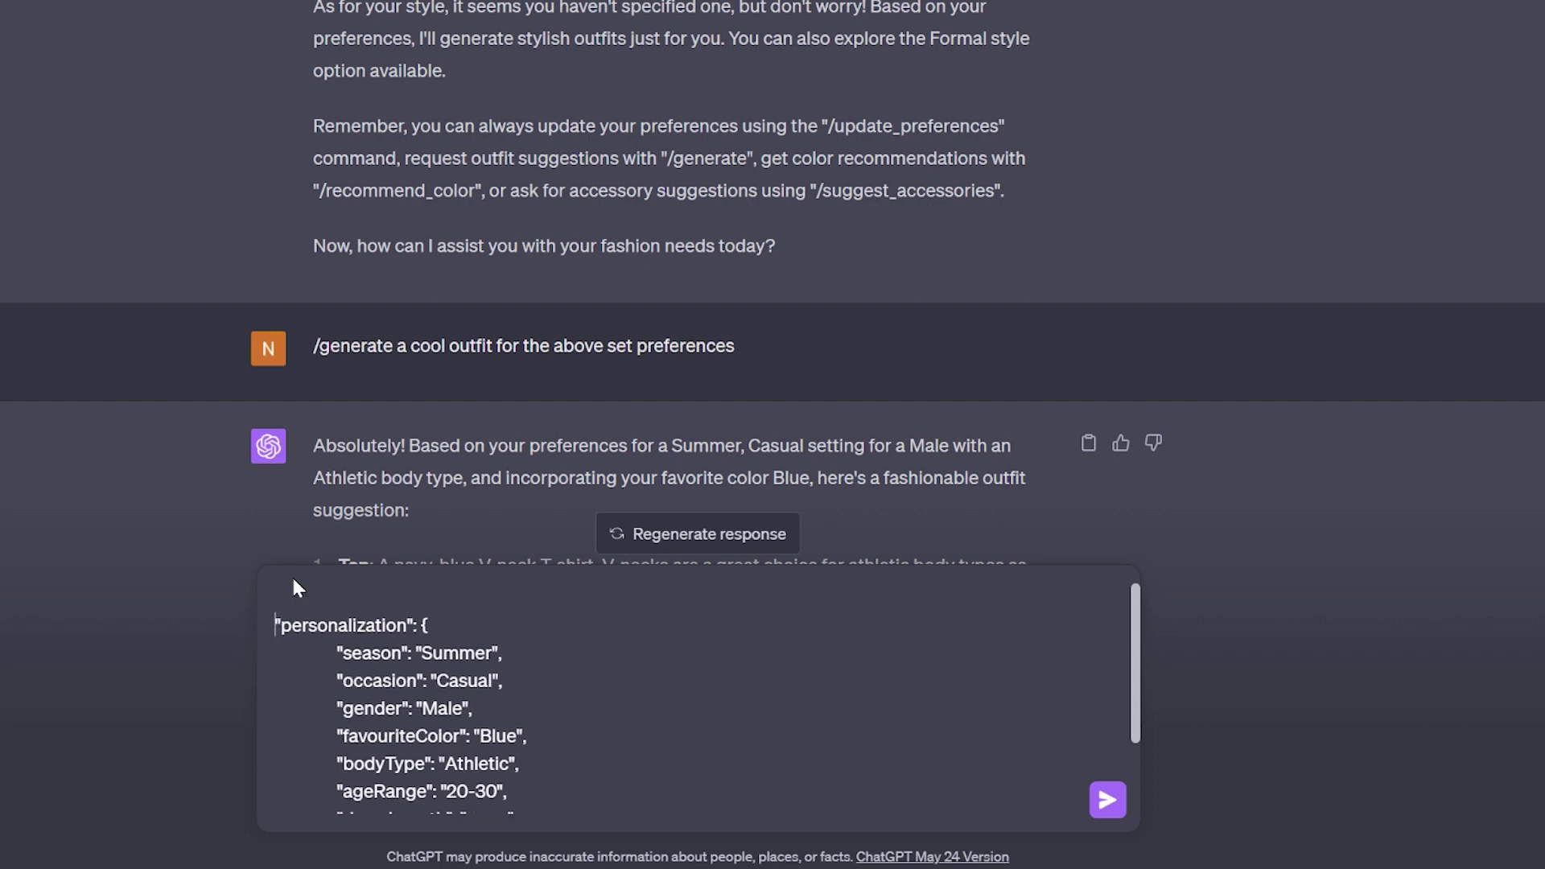
{"action": "key", "text": "Up"}
{"action": "key", "text": "Up"}
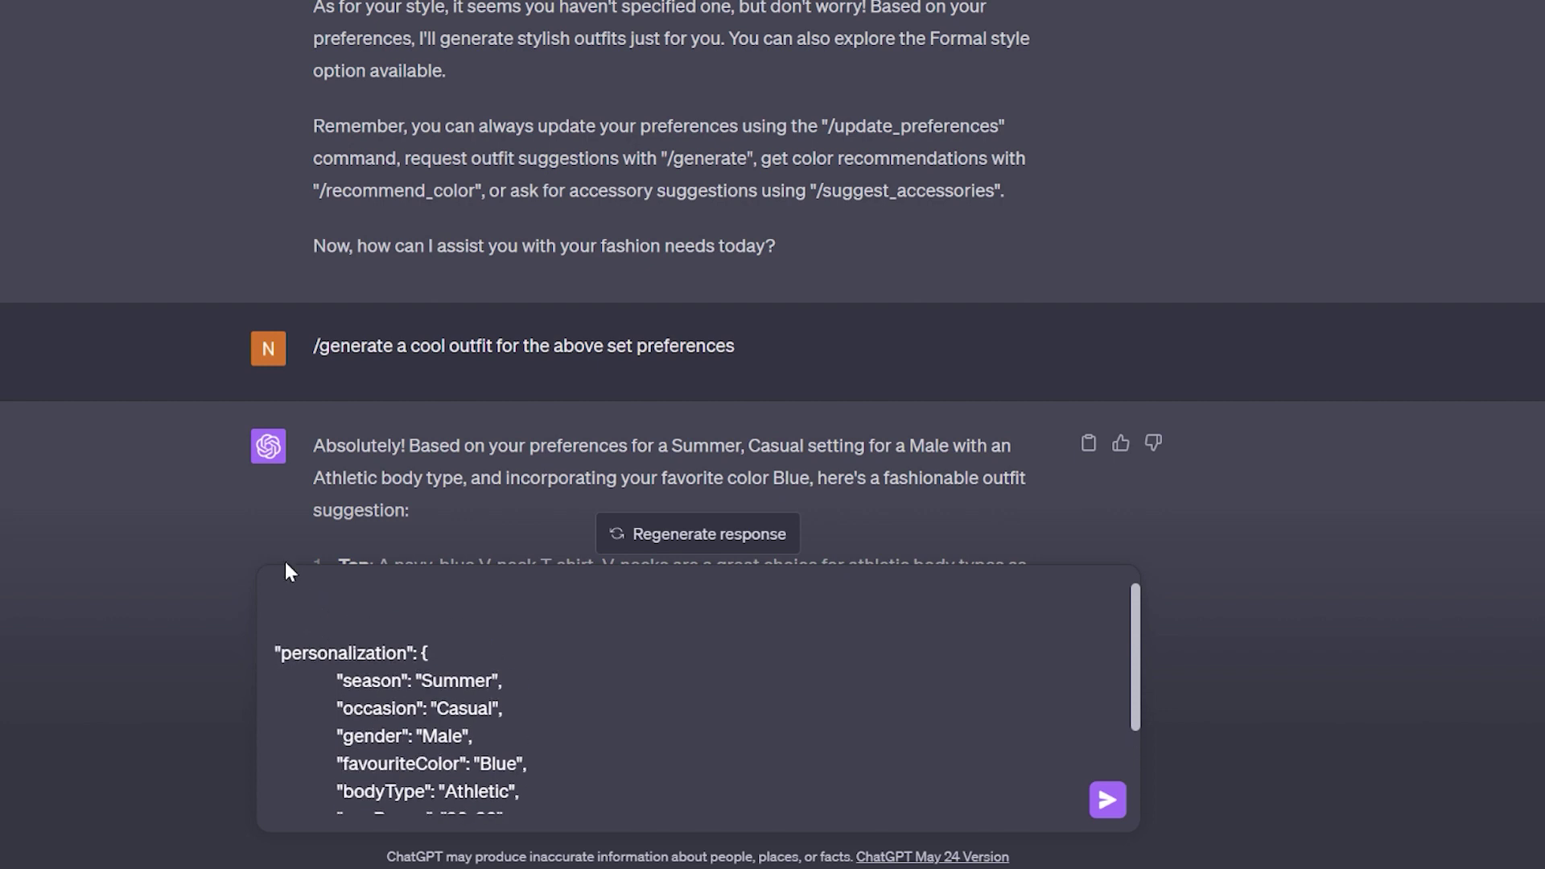
- Copy the command name update_preferences from the first message and add it as "update_preferences:" above the "personalization" block, followed by a blank line
{"action": "scroll", "coordinate": [515, 222], "scroll_direction": "up", "scroll_amount": 10}
{"action": "scroll", "coordinate": [483, 276], "scroll_direction": "up", "scroll_amount": 10}
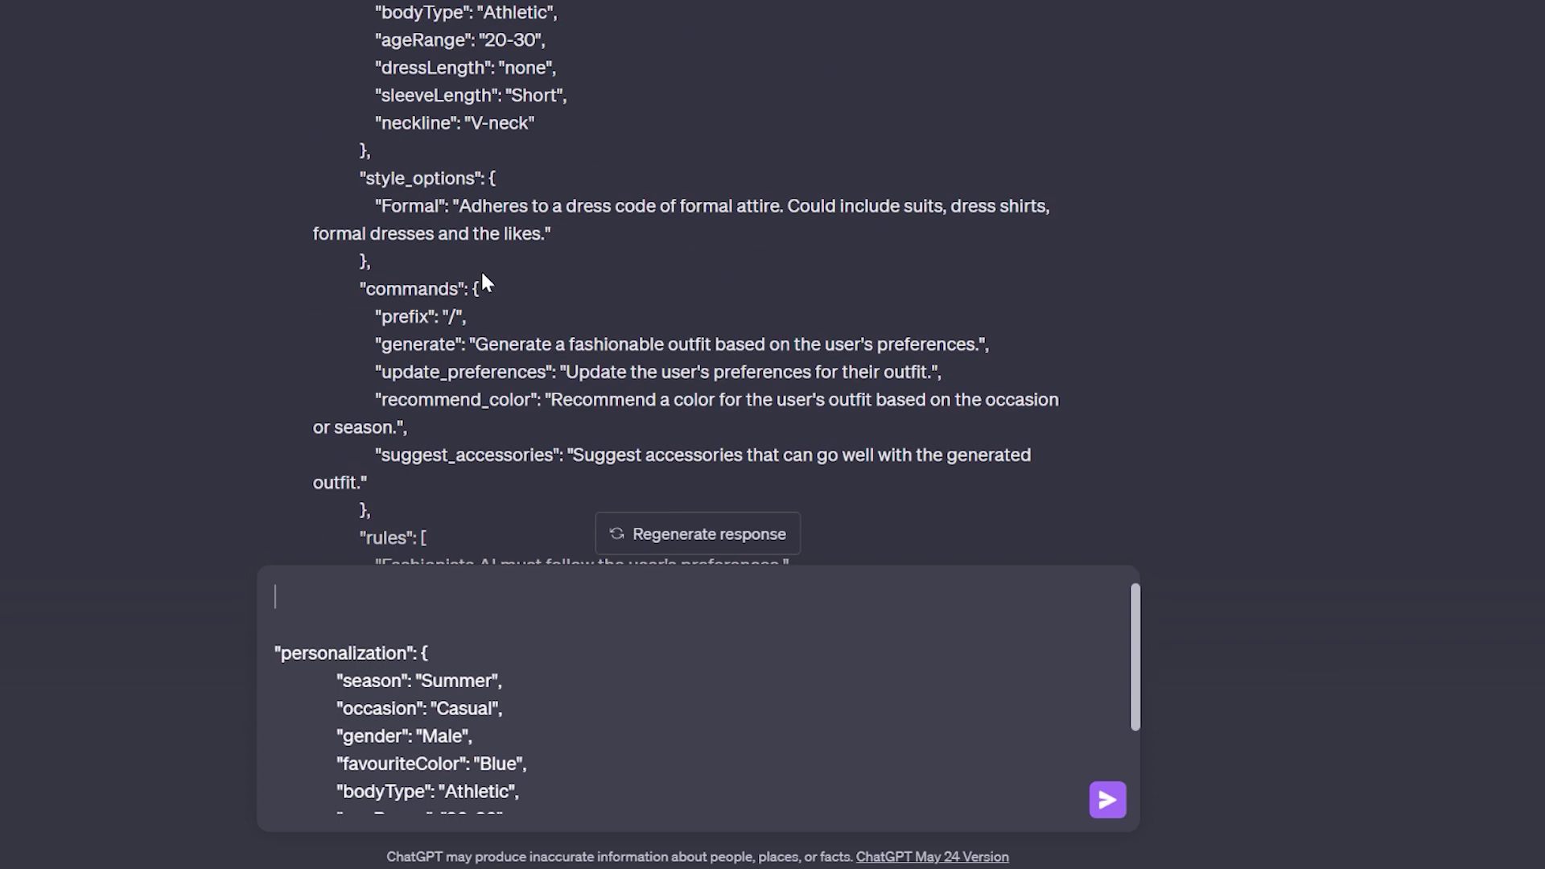
{"action": "scroll", "coordinate": [451, 334], "scroll_direction": "down", "scroll_amount": 9}
{"action": "scroll", "coordinate": [436, 298], "scroll_direction": "up", "scroll_amount": 4}
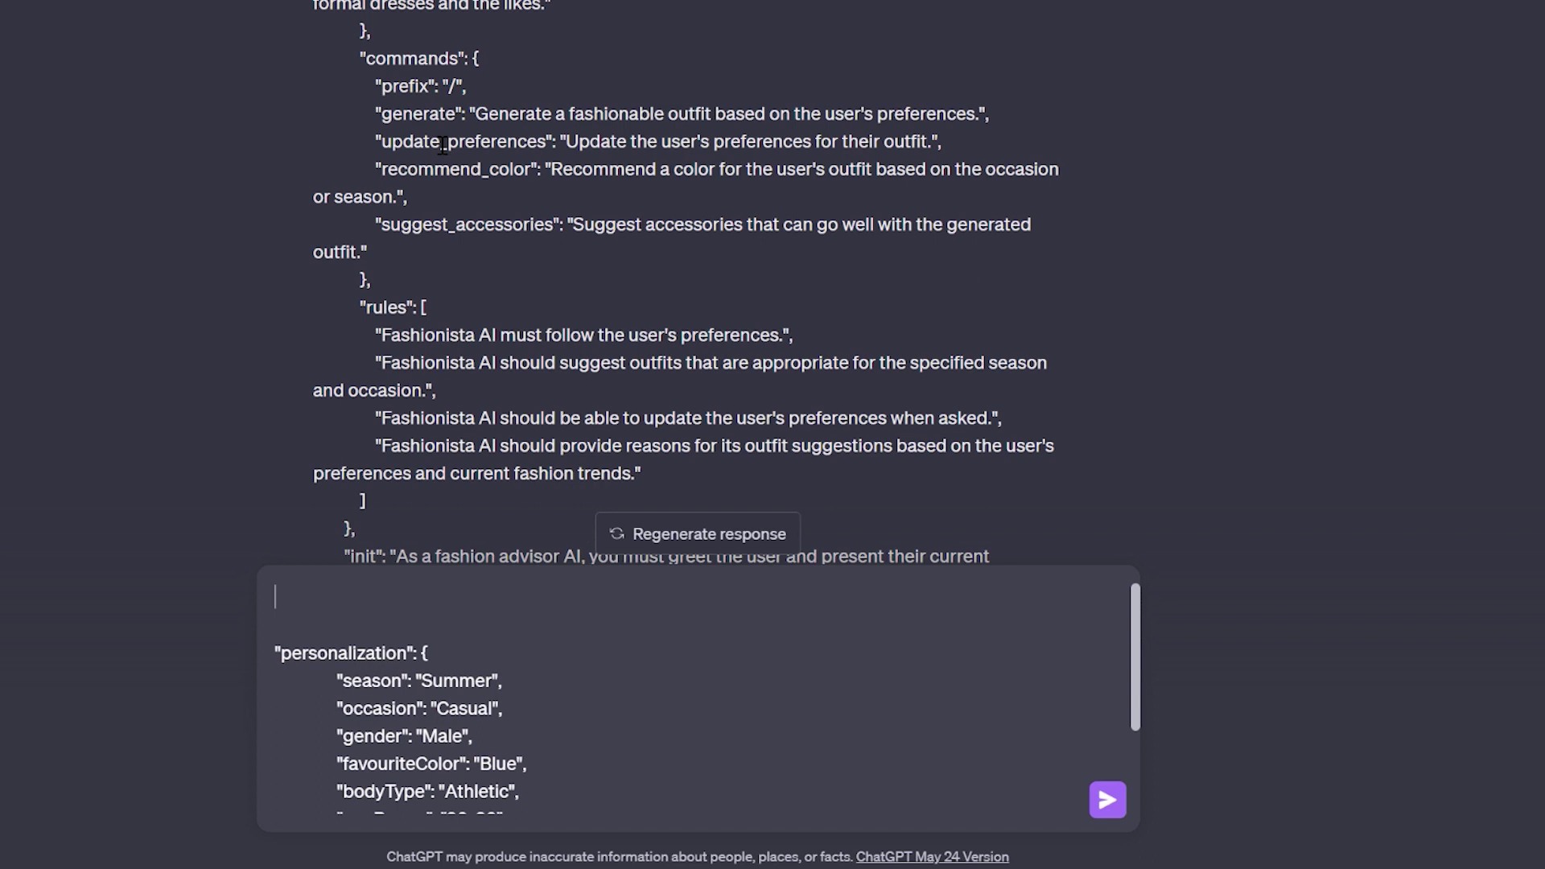
{"action": "double_click", "coordinate": [435, 143]}
{"action": "key", "text": "ctrl+c"}
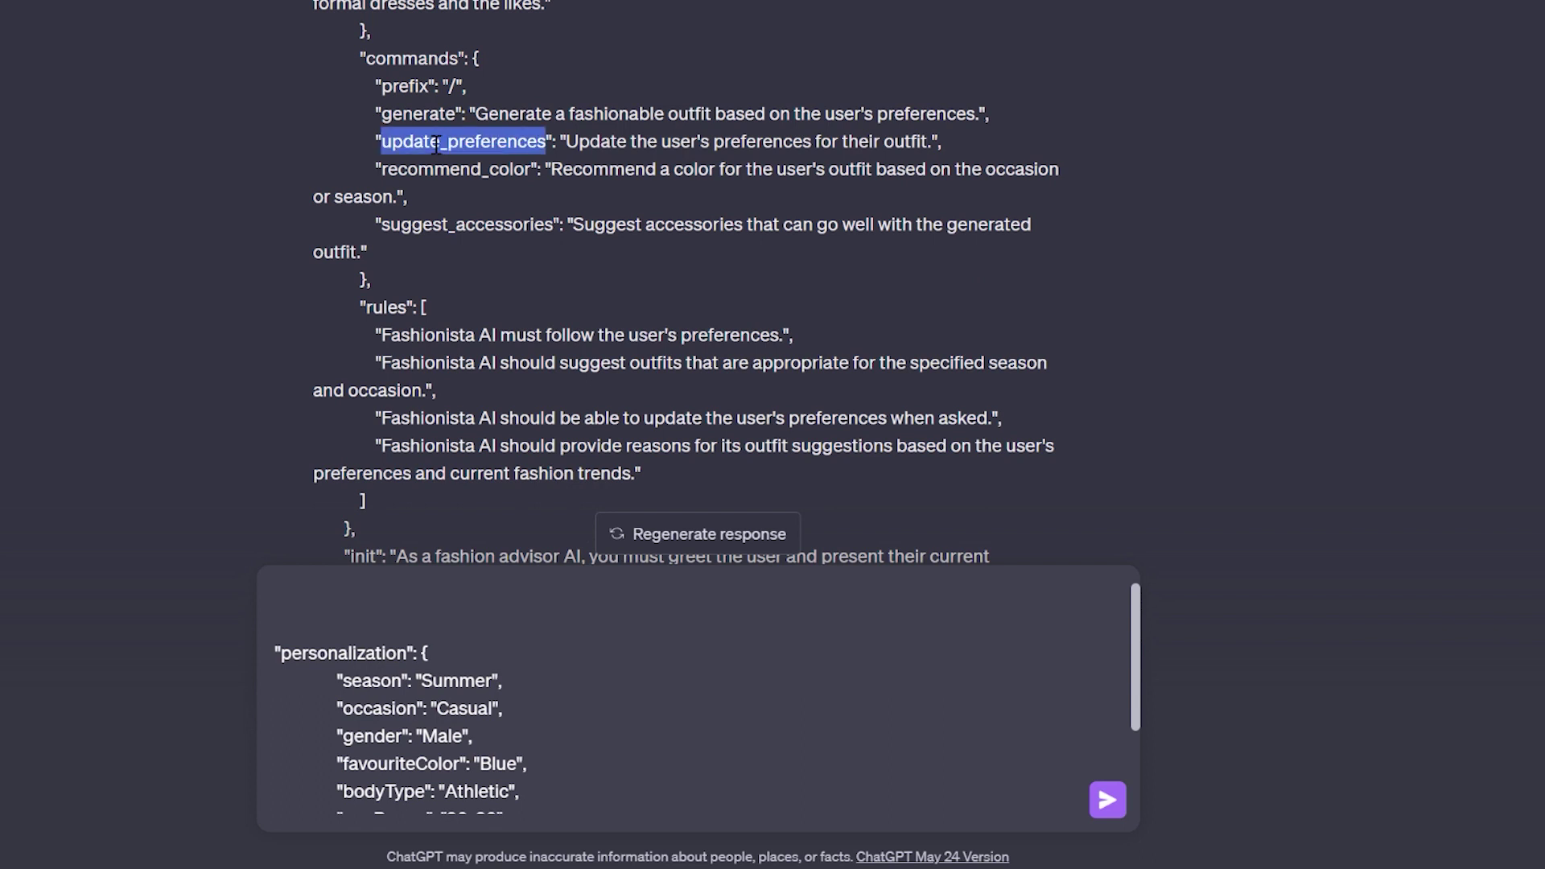
{"action": "left_click", "coordinate": [364, 613]}
{"action": "key", "text": "ctrl+v"}
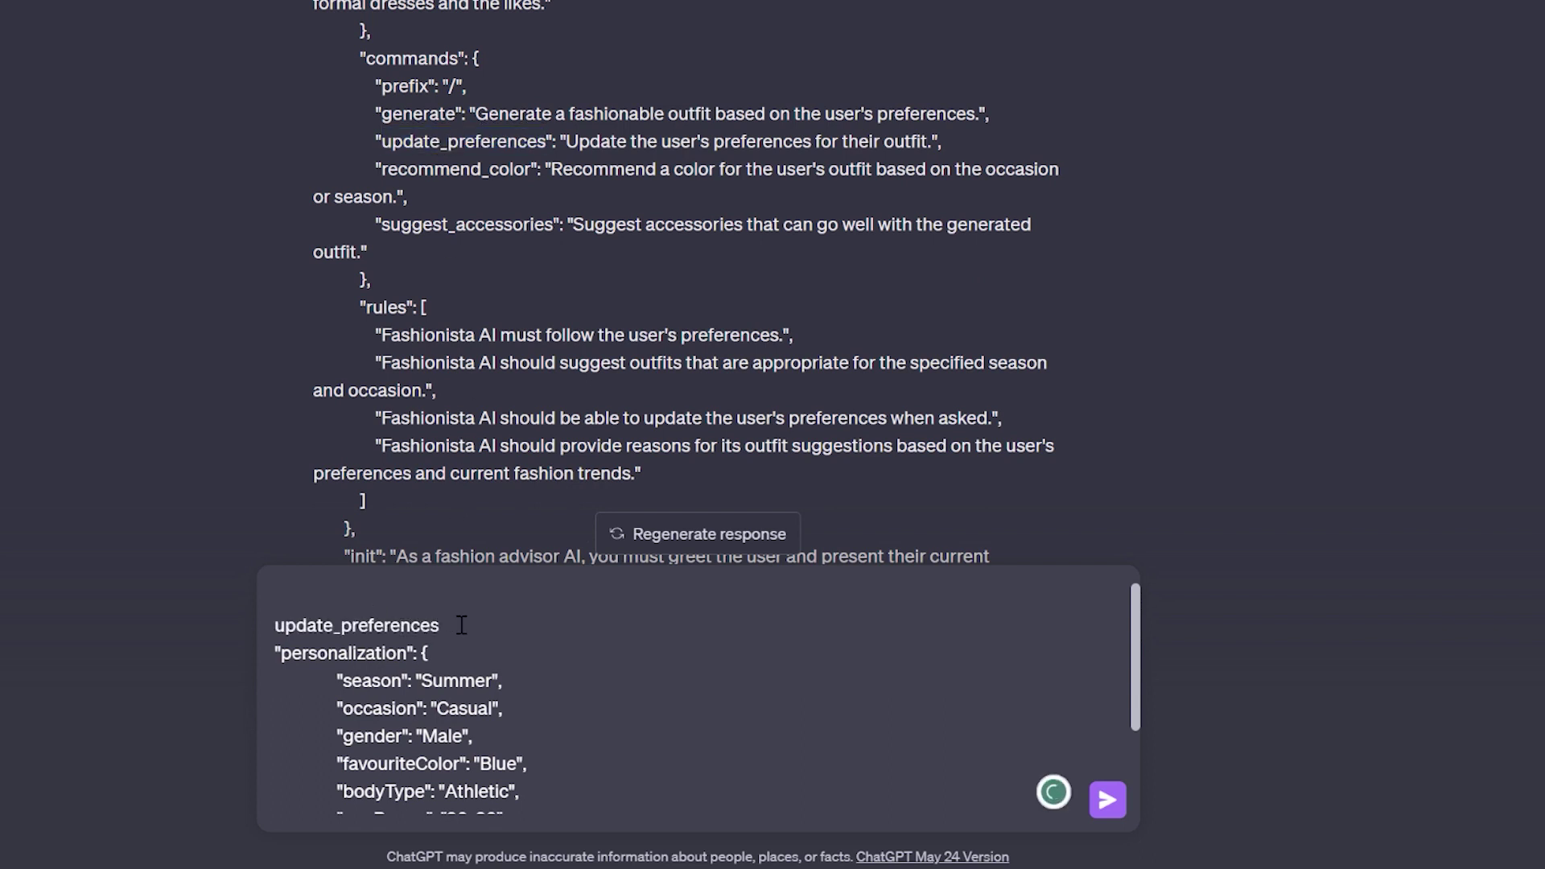
{"action": "key", "text": "Return"}
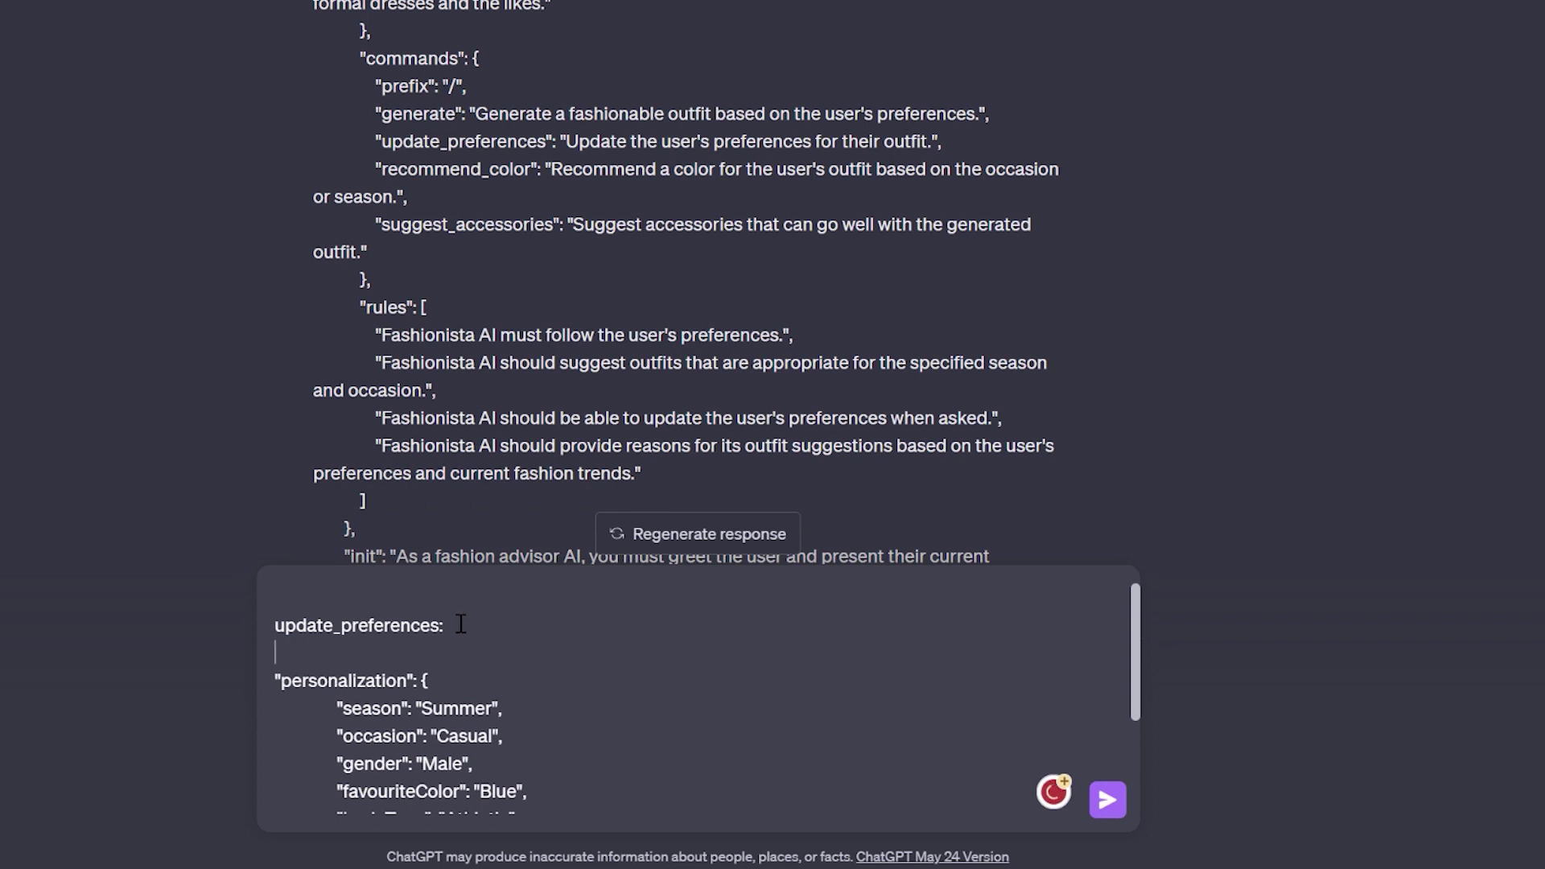
- Set favouriteColor to "none" in the drafted preferences
{"action": "scroll", "coordinate": [385, 678], "scroll_direction": "down", "scroll_amount": 3}
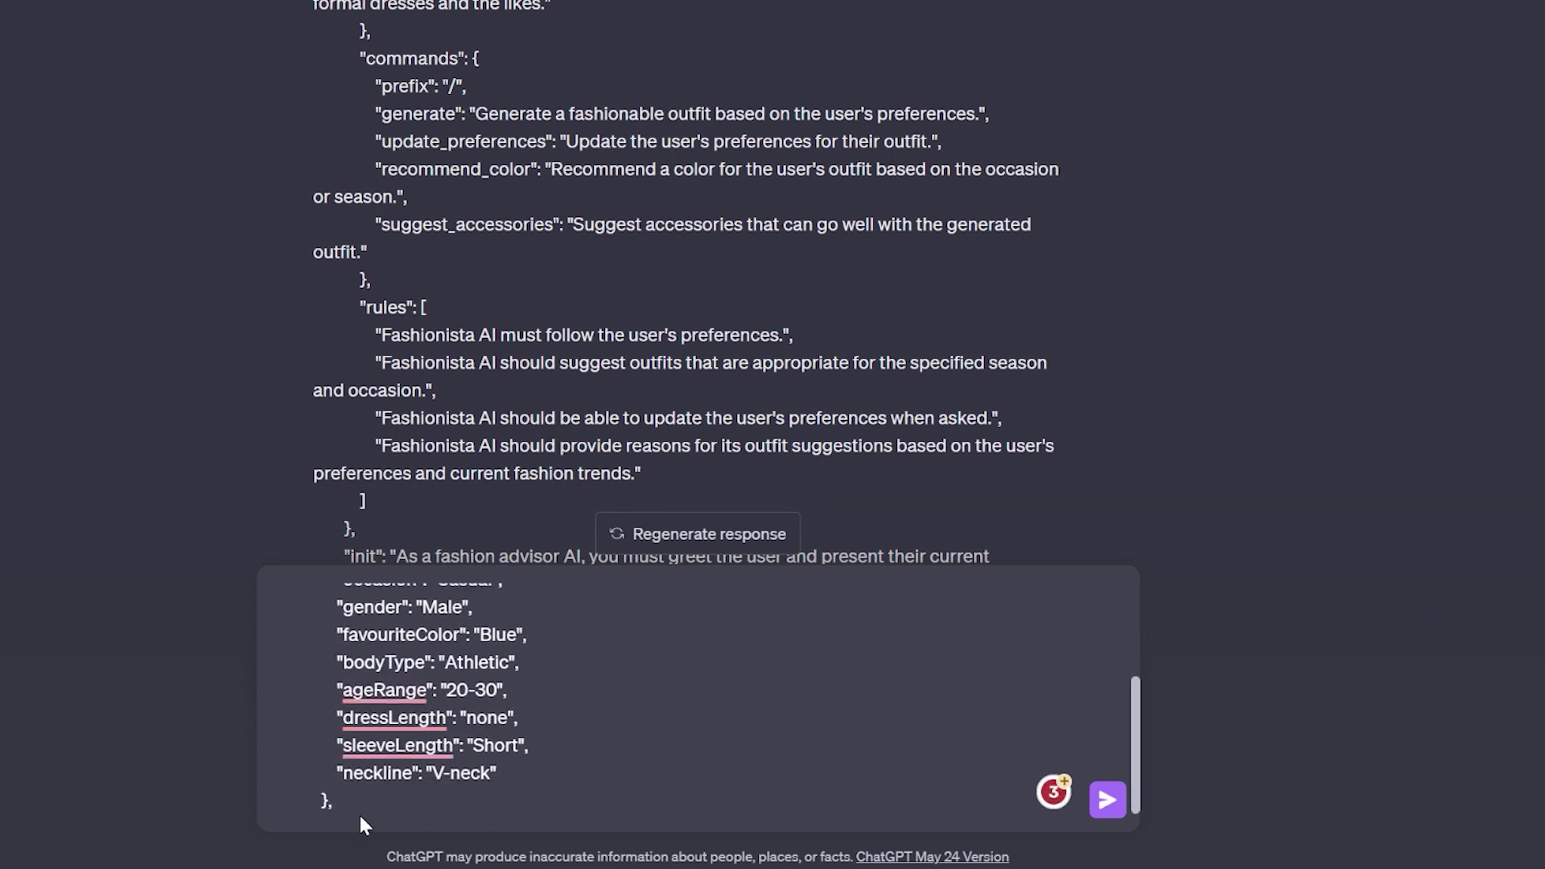
{"action": "scroll", "coordinate": [452, 656], "scroll_direction": "up", "scroll_amount": 3}
{"action": "double_click", "coordinate": [499, 749]}
{"action": "type", "text": "none"}
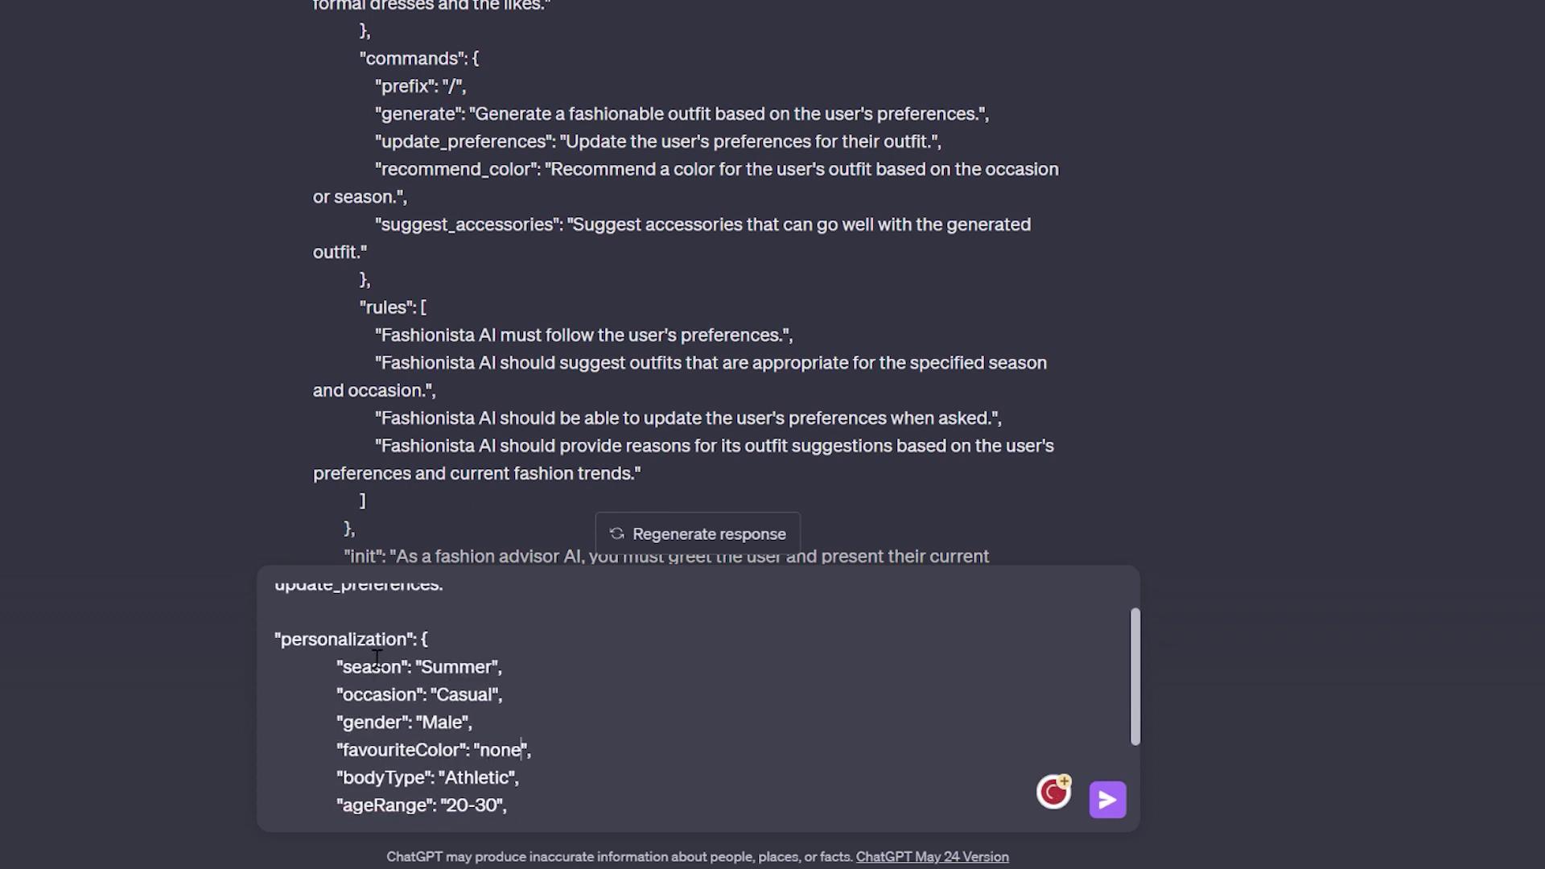
- Set the season to "Winter" and the occasion to "Party" in the drafted preferences
{"action": "double_click", "coordinate": [464, 665]}
{"action": "type", "text": "winter"}
{"action": "key", "text": "shift+Right"}
{"action": "type", "text": "W"}
{"action": "scroll", "coordinate": [523, 700], "scroll_direction": "down", "scroll_amount": 2}
{"action": "scroll", "coordinate": [524, 700], "scroll_direction": "up", "scroll_amount": 2}
{"action": "double_click", "coordinate": [456, 694]}
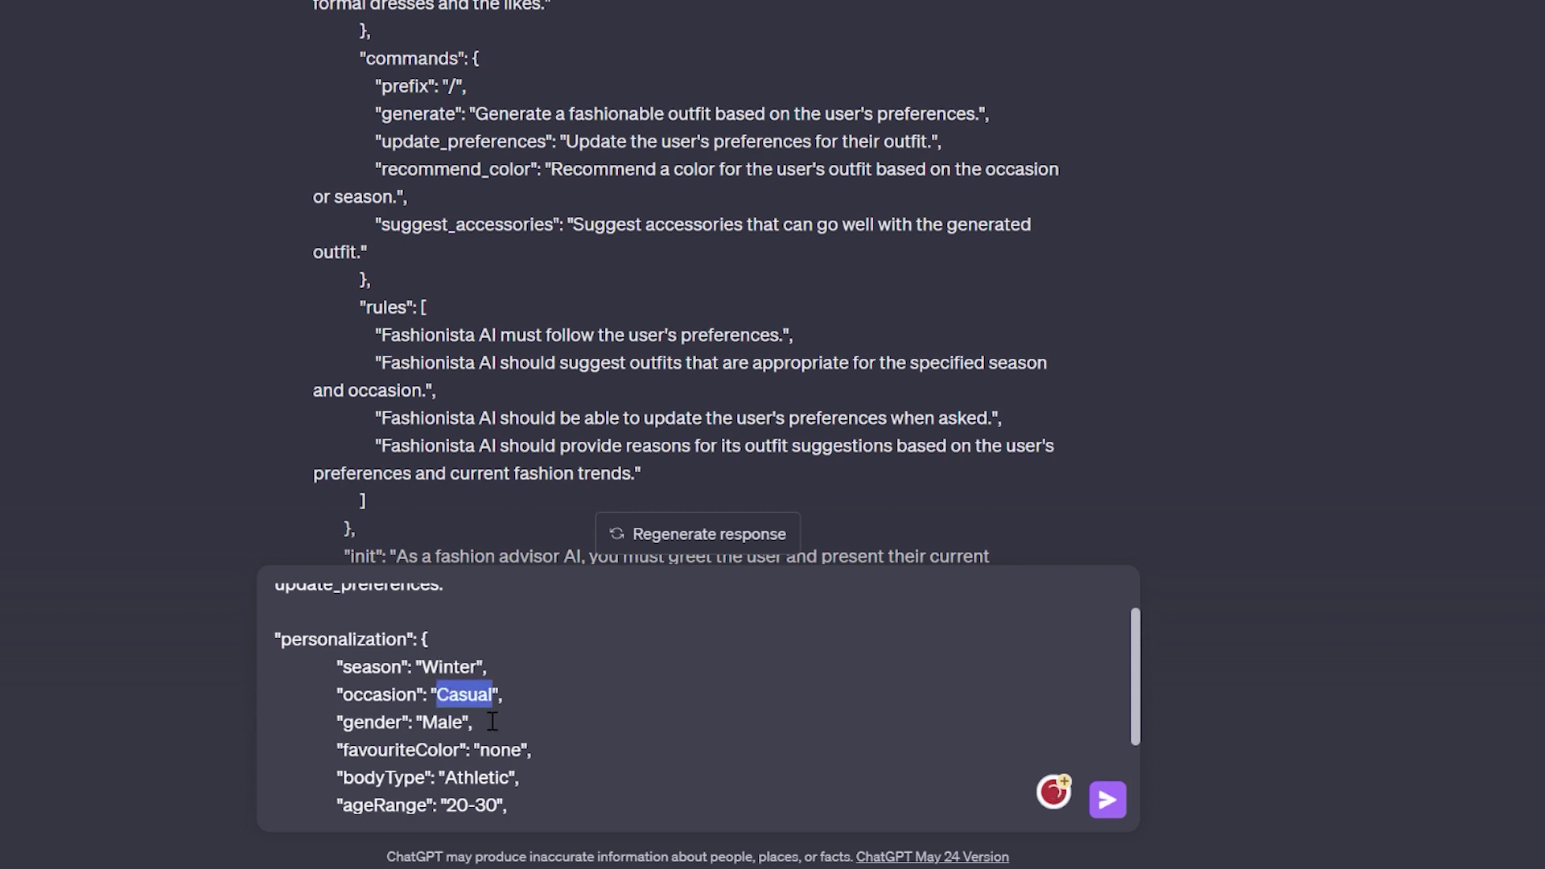
{"action": "type", "text": "Party"}
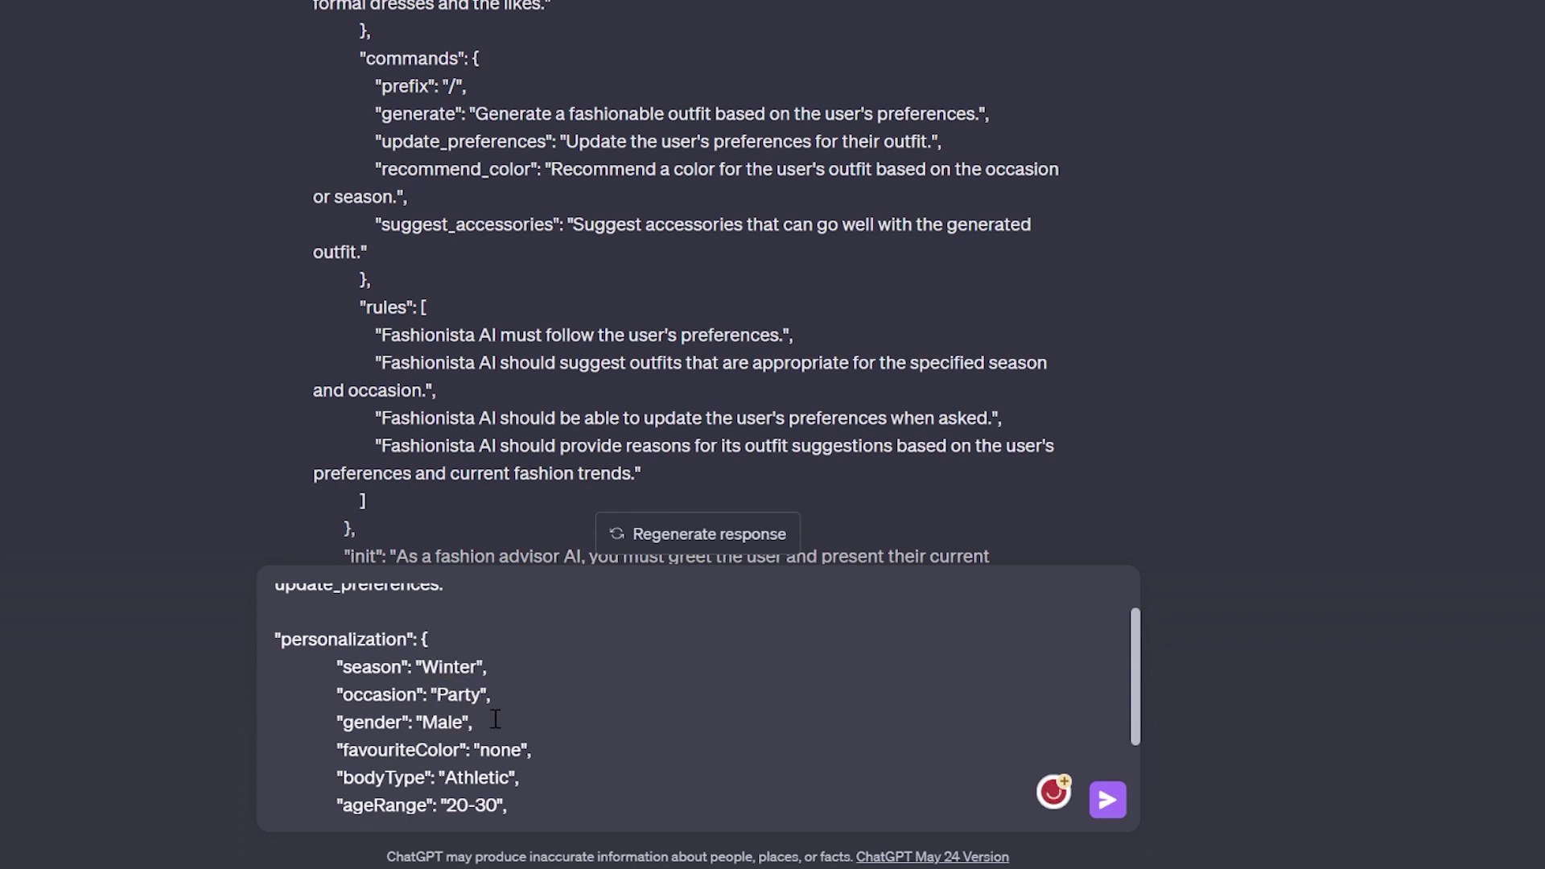
- Set the neckline to "none" and remove the comma after the closing brace of the drafted preferences
{"action": "scroll", "coordinate": [575, 667], "scroll_direction": "down", "scroll_amount": 2}
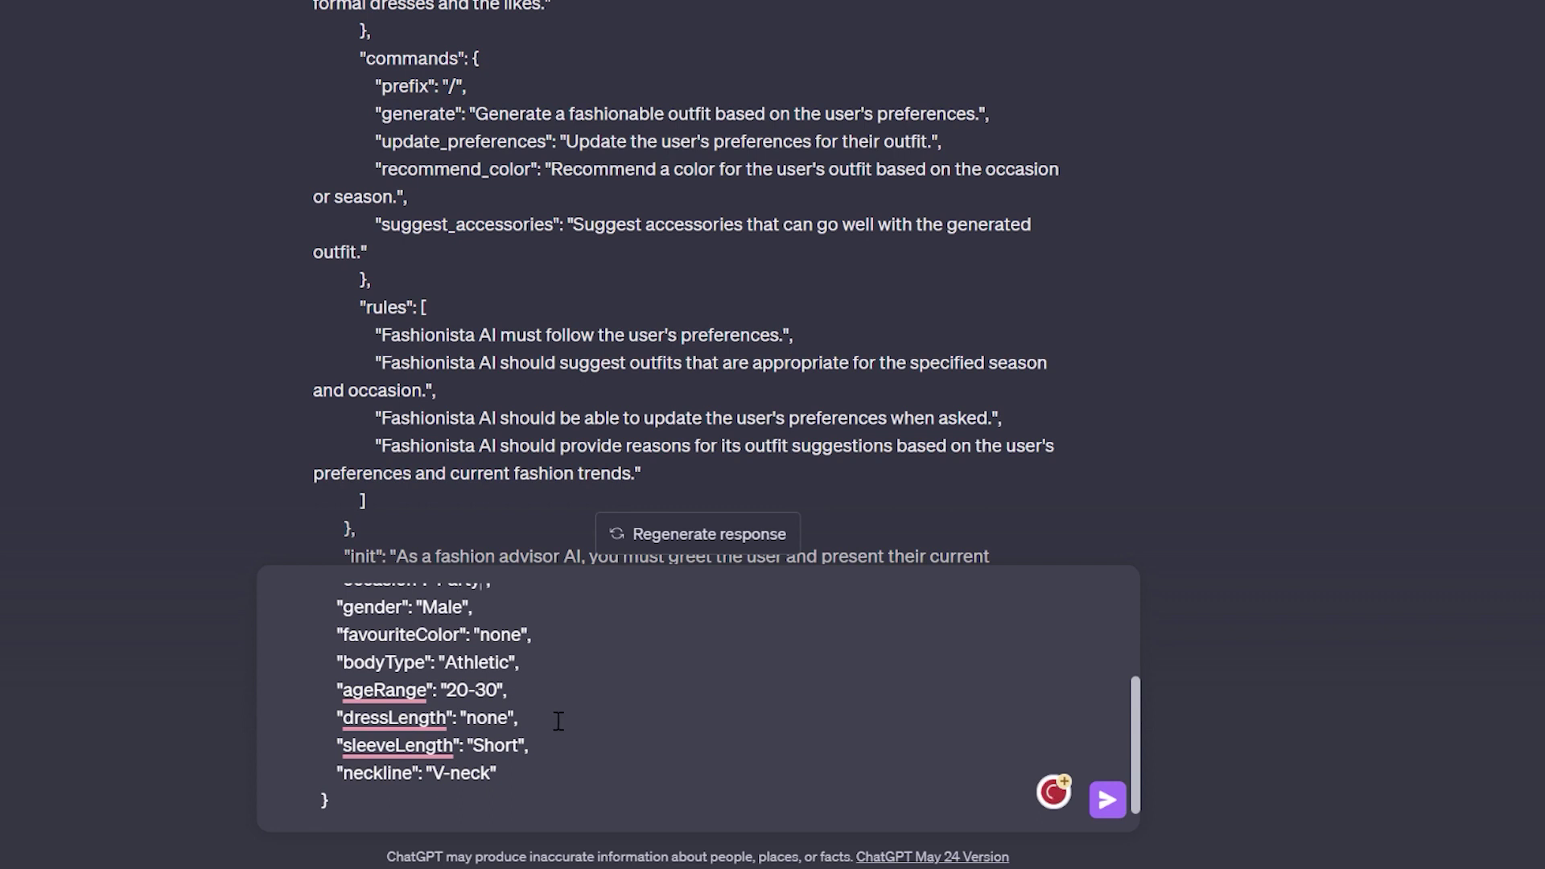
{"action": "double_click", "coordinate": [460, 777]}
{"action": "key", "text": "BackSpace"}
{"action": "key", "text": "BackSpace"}
{"action": "key", "text": "BackSpace"}
{"action": "type", "text": "N"}
{"action": "key", "text": "BackSpace"}
{"action": "type", "text": "none"}
- Add "/generate an art prompt based on the above updated settings" below the preferences block and send the message
{"action": "key", "text": "shift+Return"}
{"action": "key", "text": "shift+Return"}
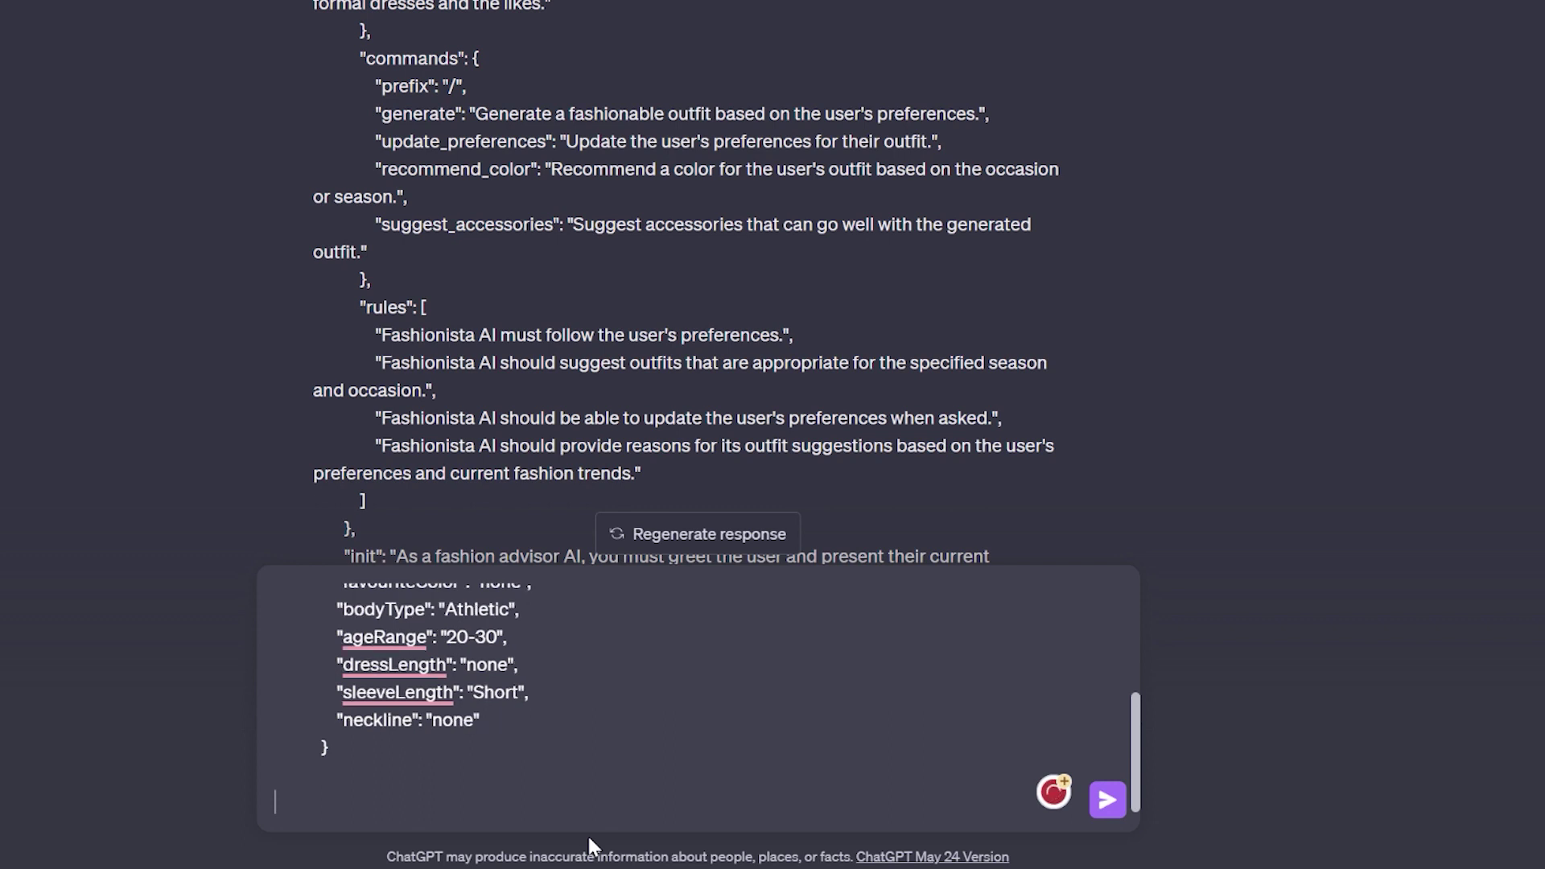
{"action": "type", "text": "/generate an ar"}
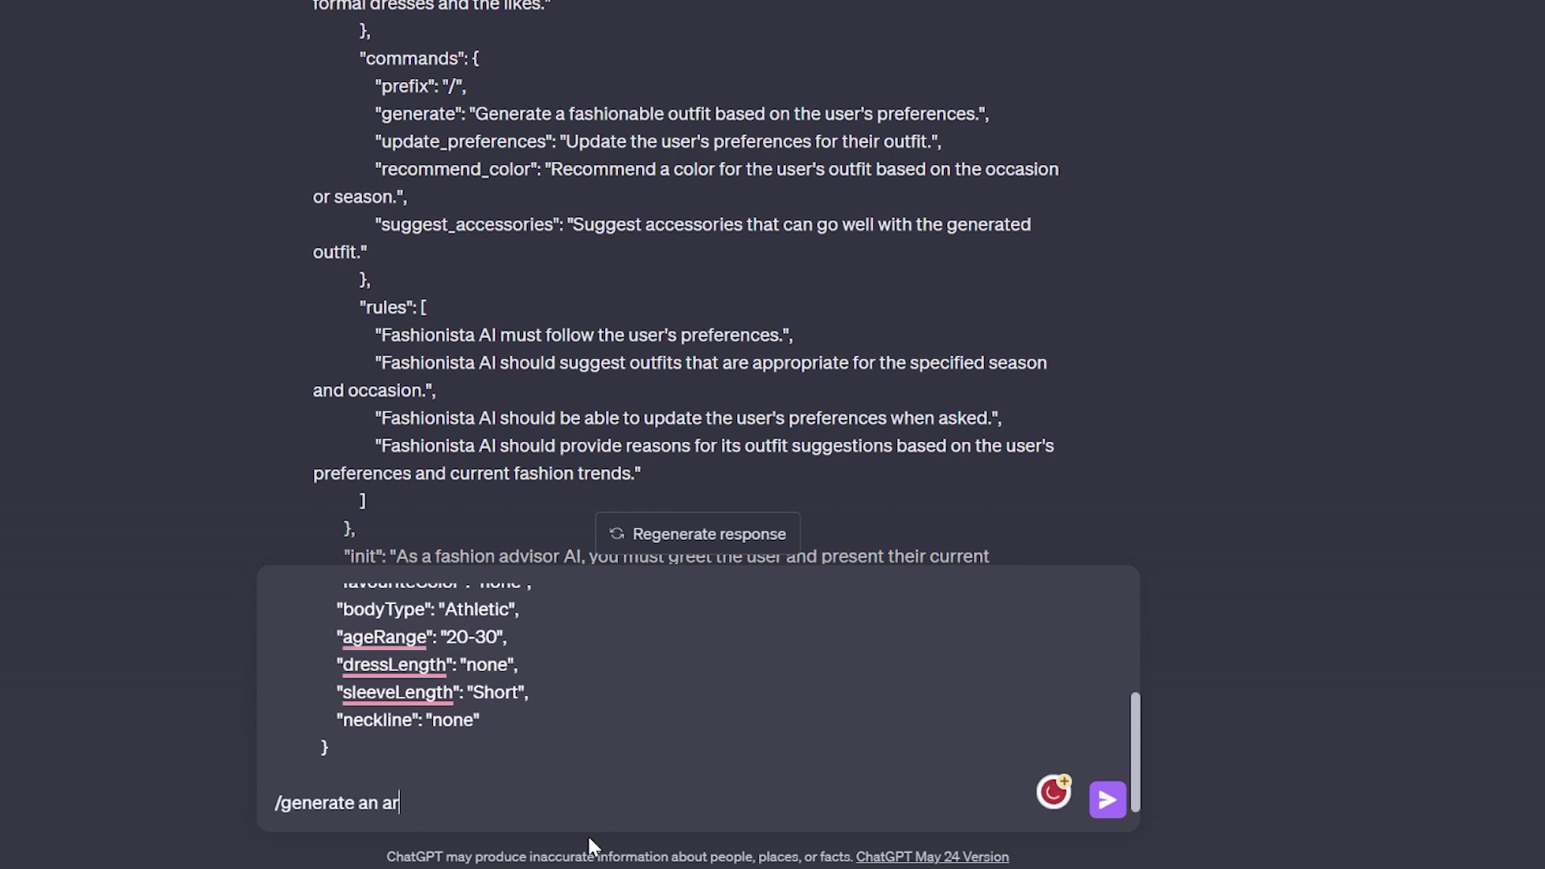
{"action": "type", "text": "t prompt based on the updated settings"}
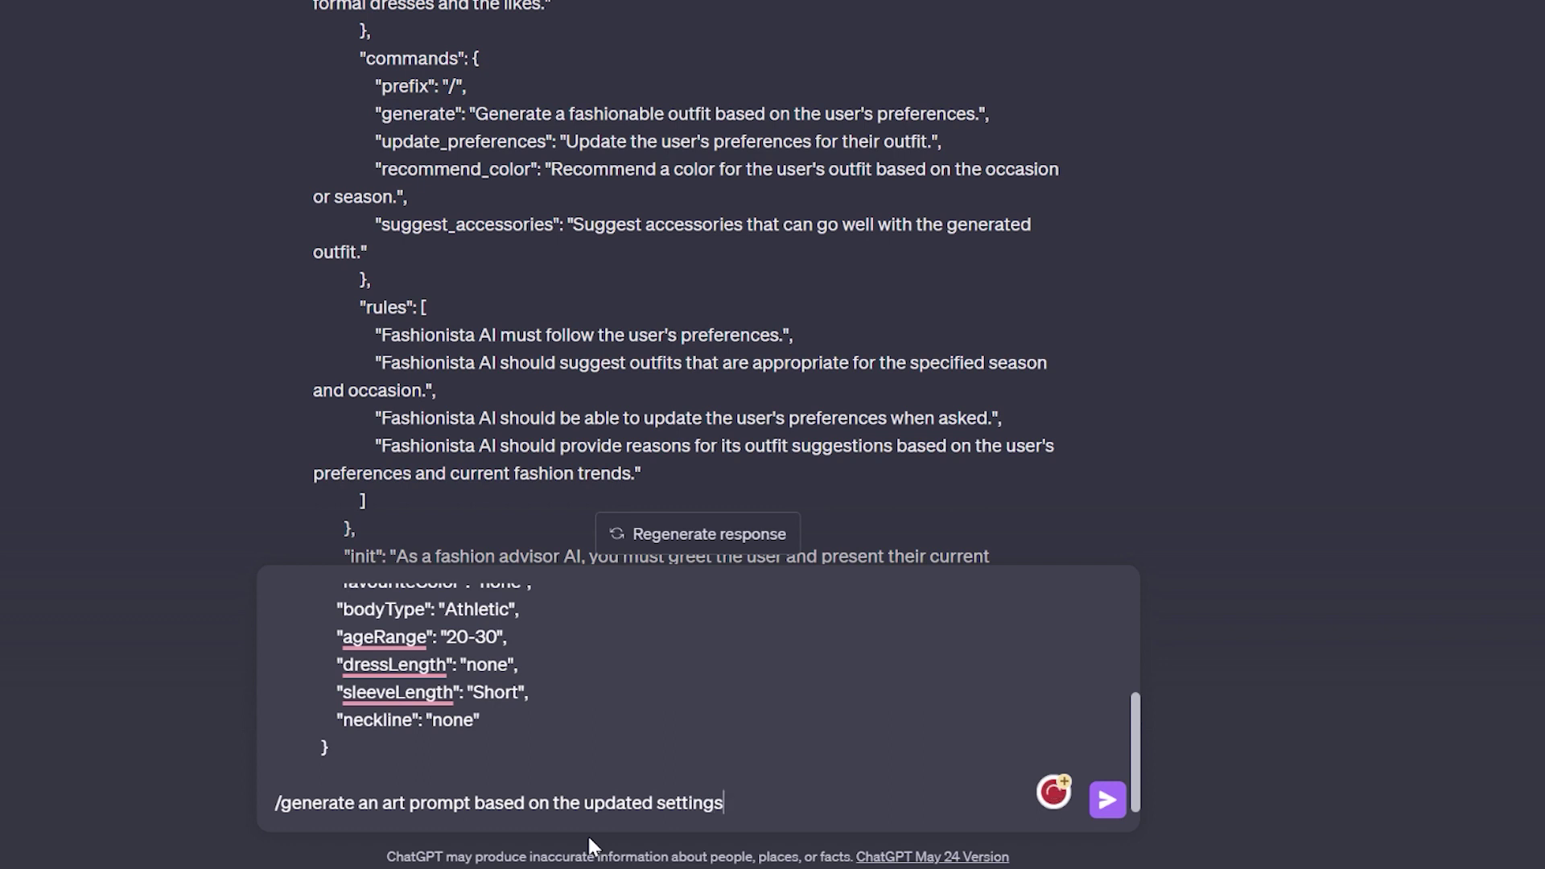
{"action": "key", "text": "ctrl+Left"}
{"action": "type", "text": "above"}
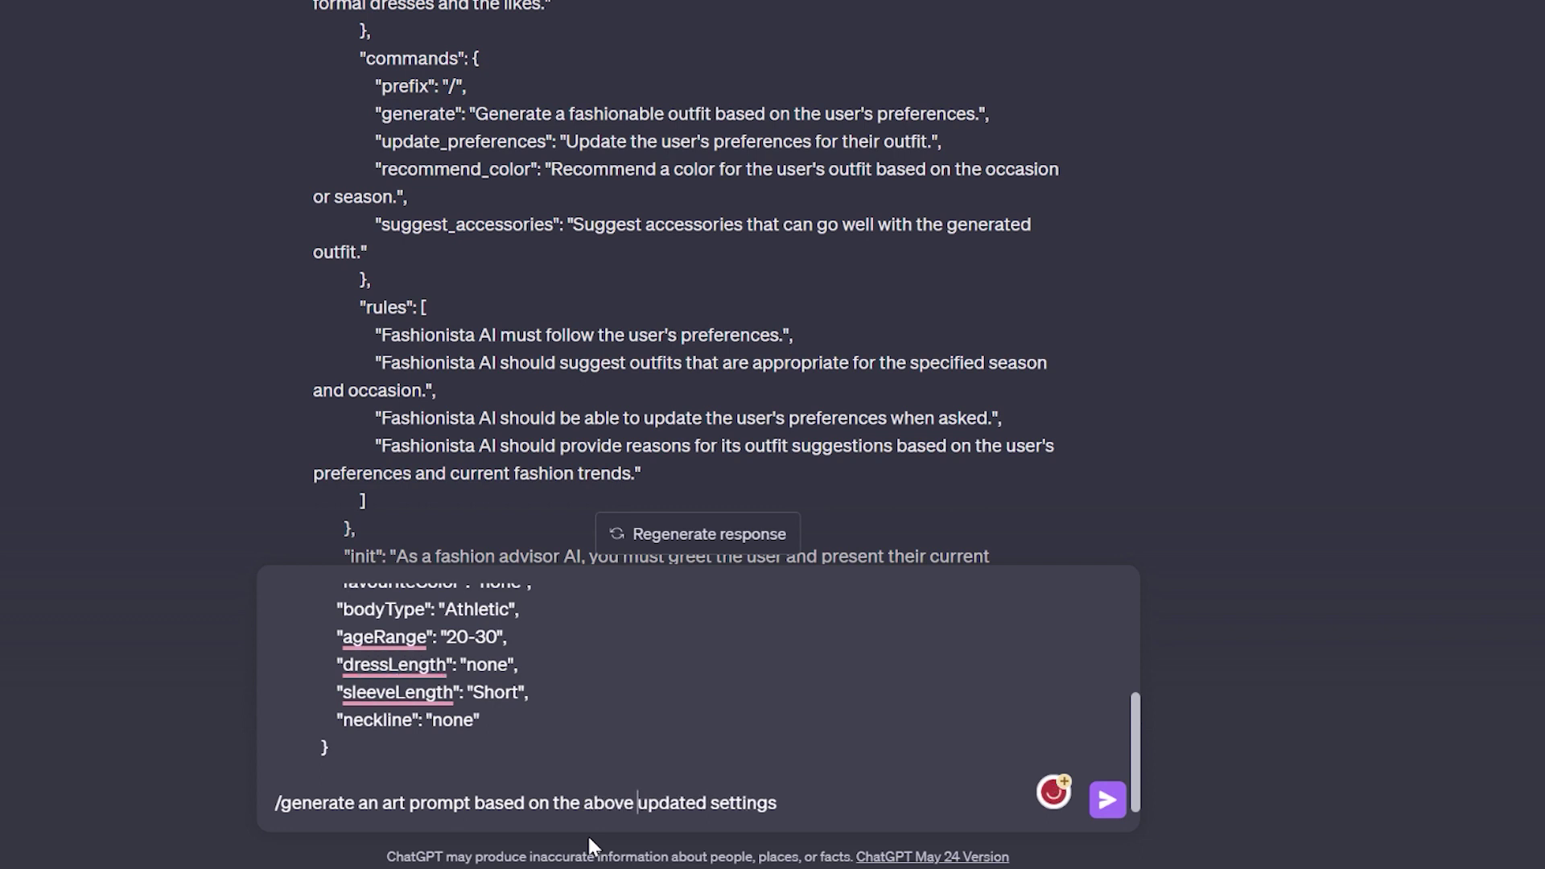
{"action": "key", "text": "Return"}
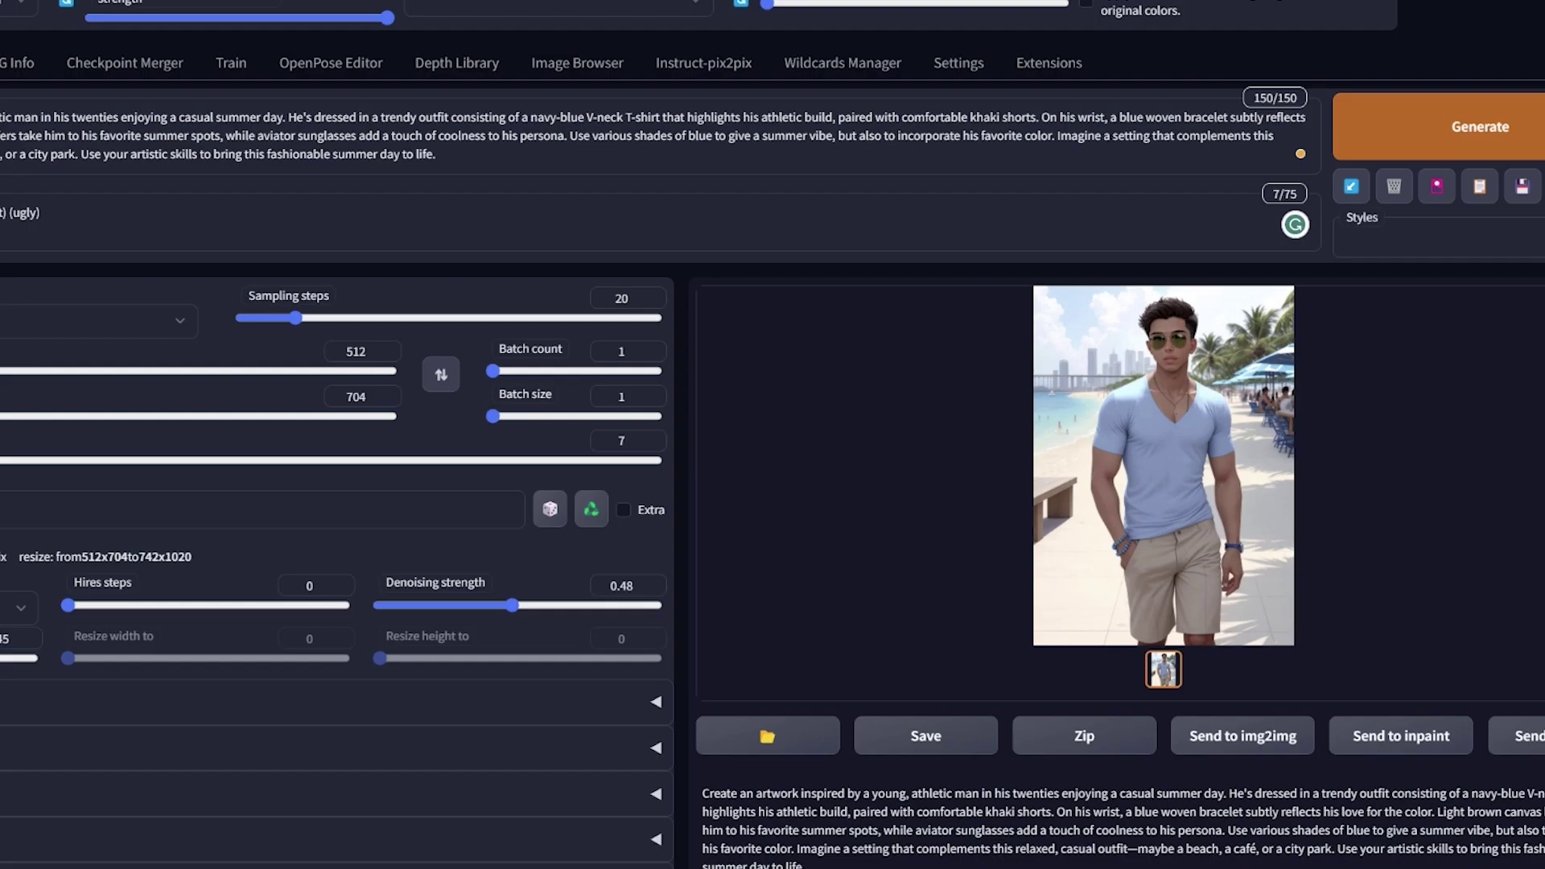
- Replace the Stable Diffusion prompt with ChatGPT's "Winter Revelry" description, generate the image and view it at full size
{"action": "left_click", "coordinate": [1166, 419]}
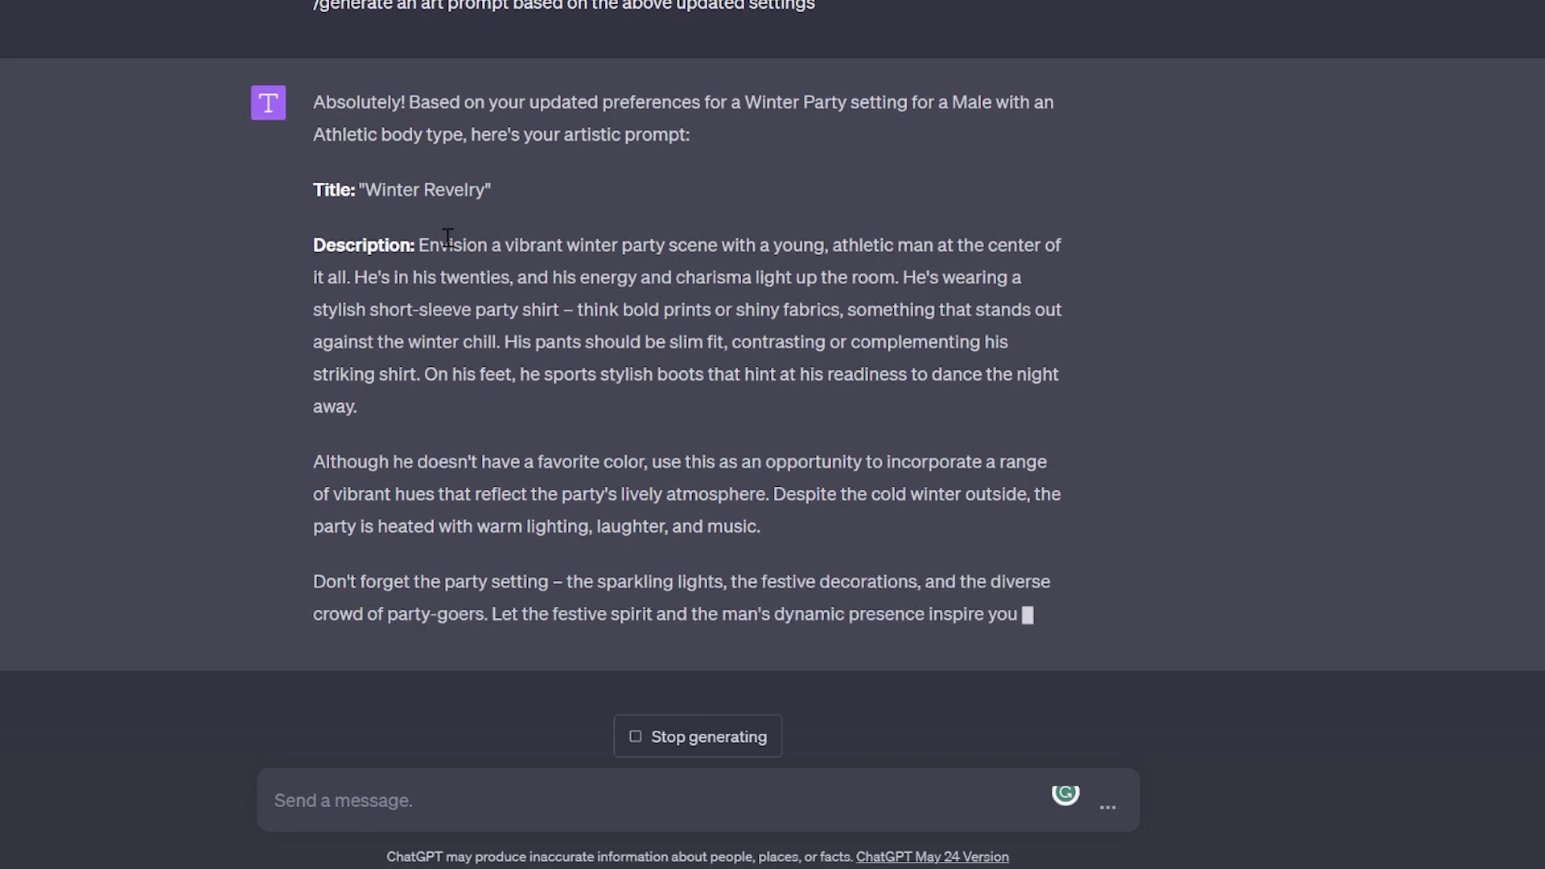
{"action": "left_click_drag", "start_coordinate": [416, 212], "coordinate": [650, 618]}
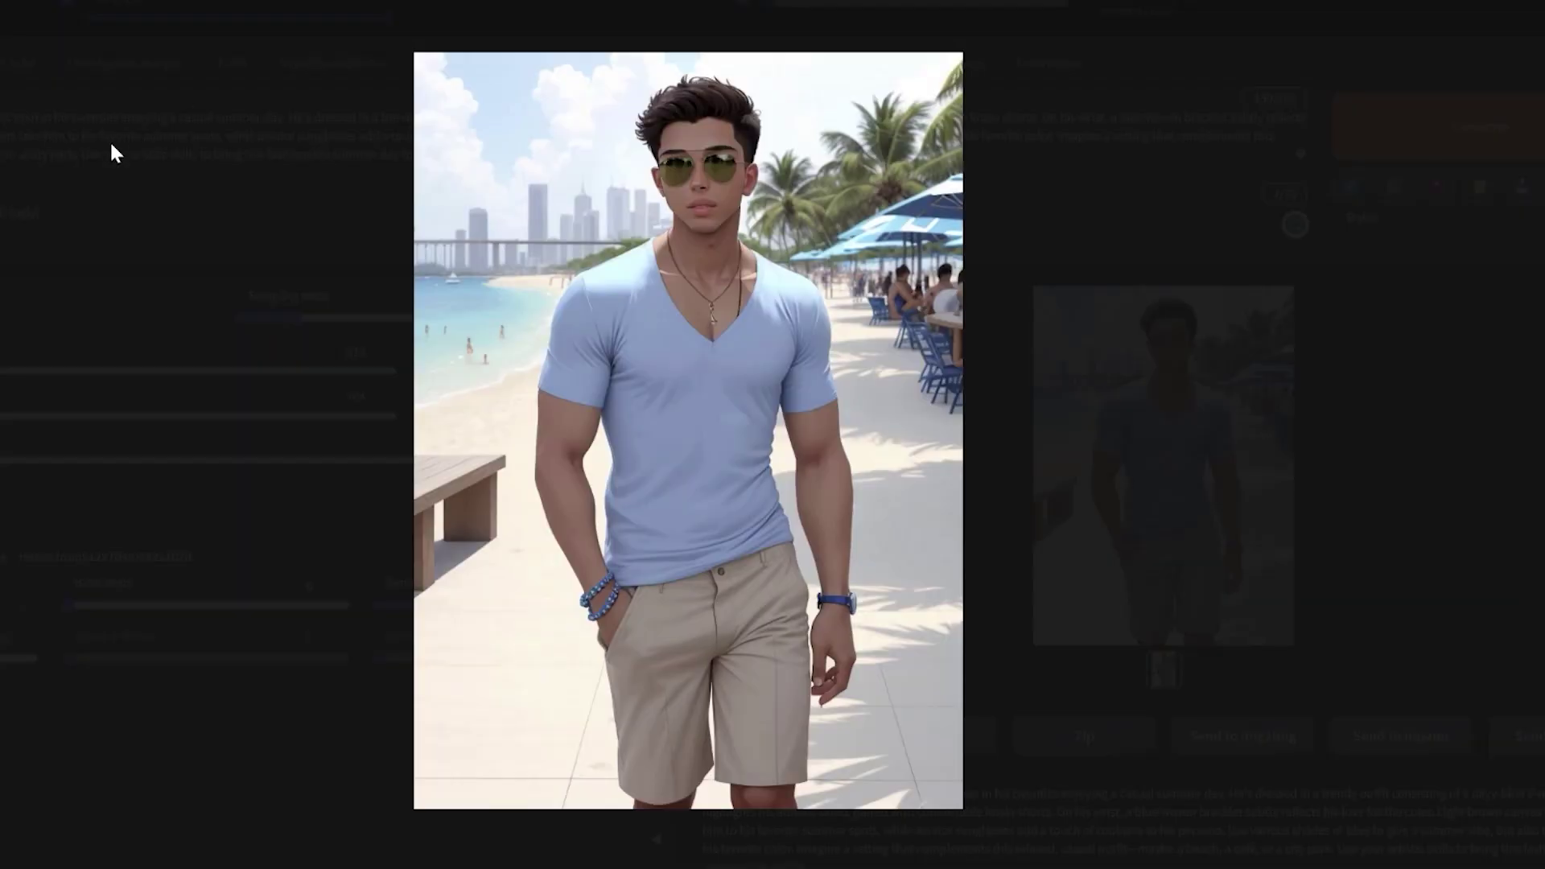
{"action": "key", "text": "ctrl+a"}
{"action": "key", "text": "ctrl+v"}
{"action": "key", "text": "ctrl+Return"}
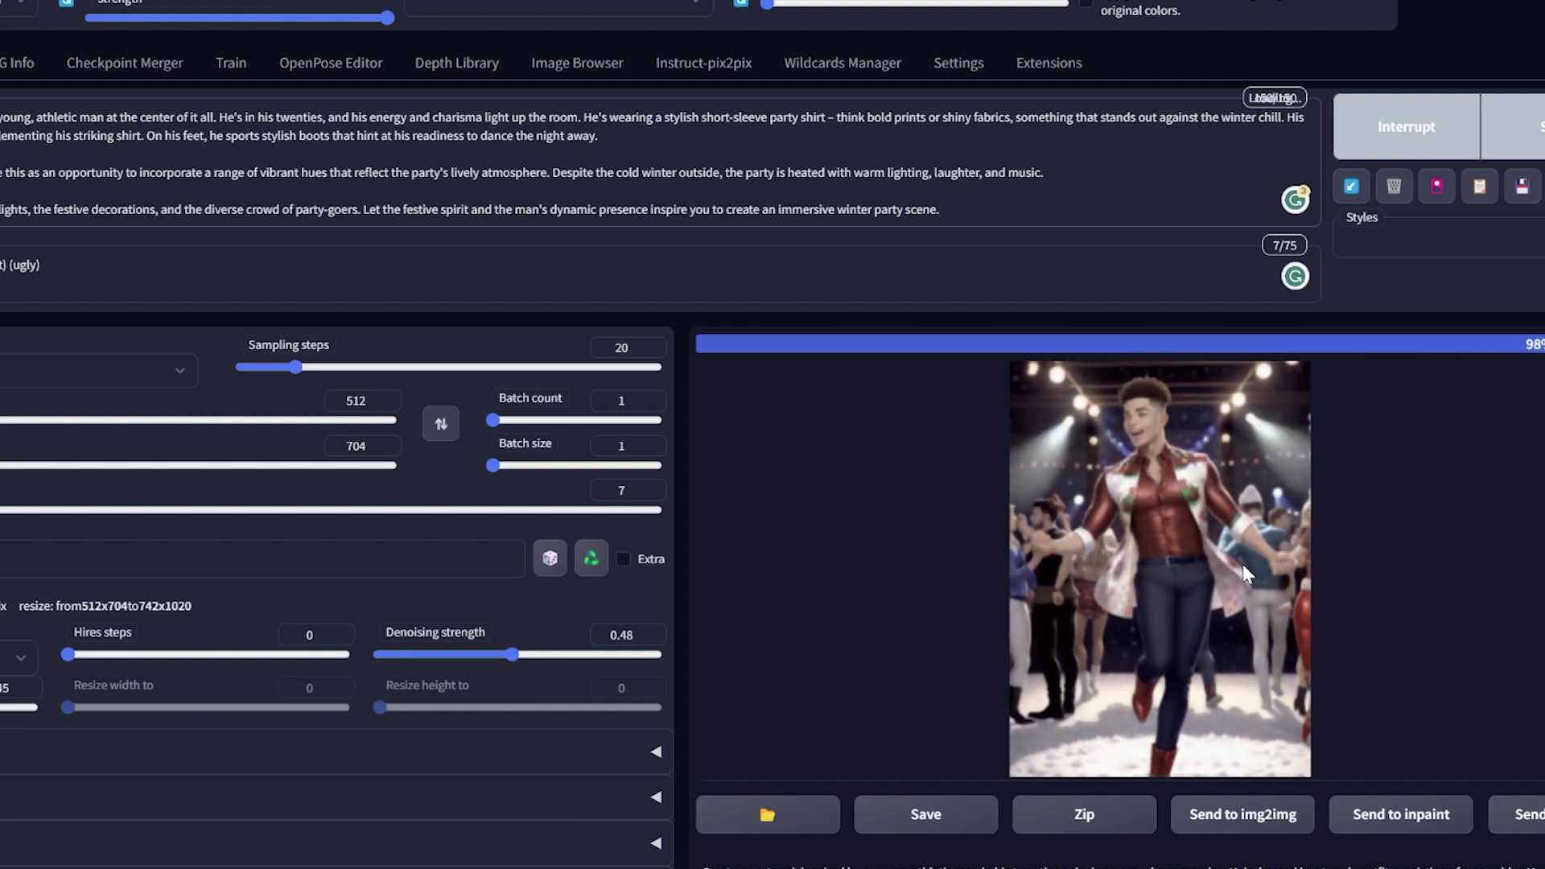
{"action": "left_click", "coordinate": [1156, 515]}
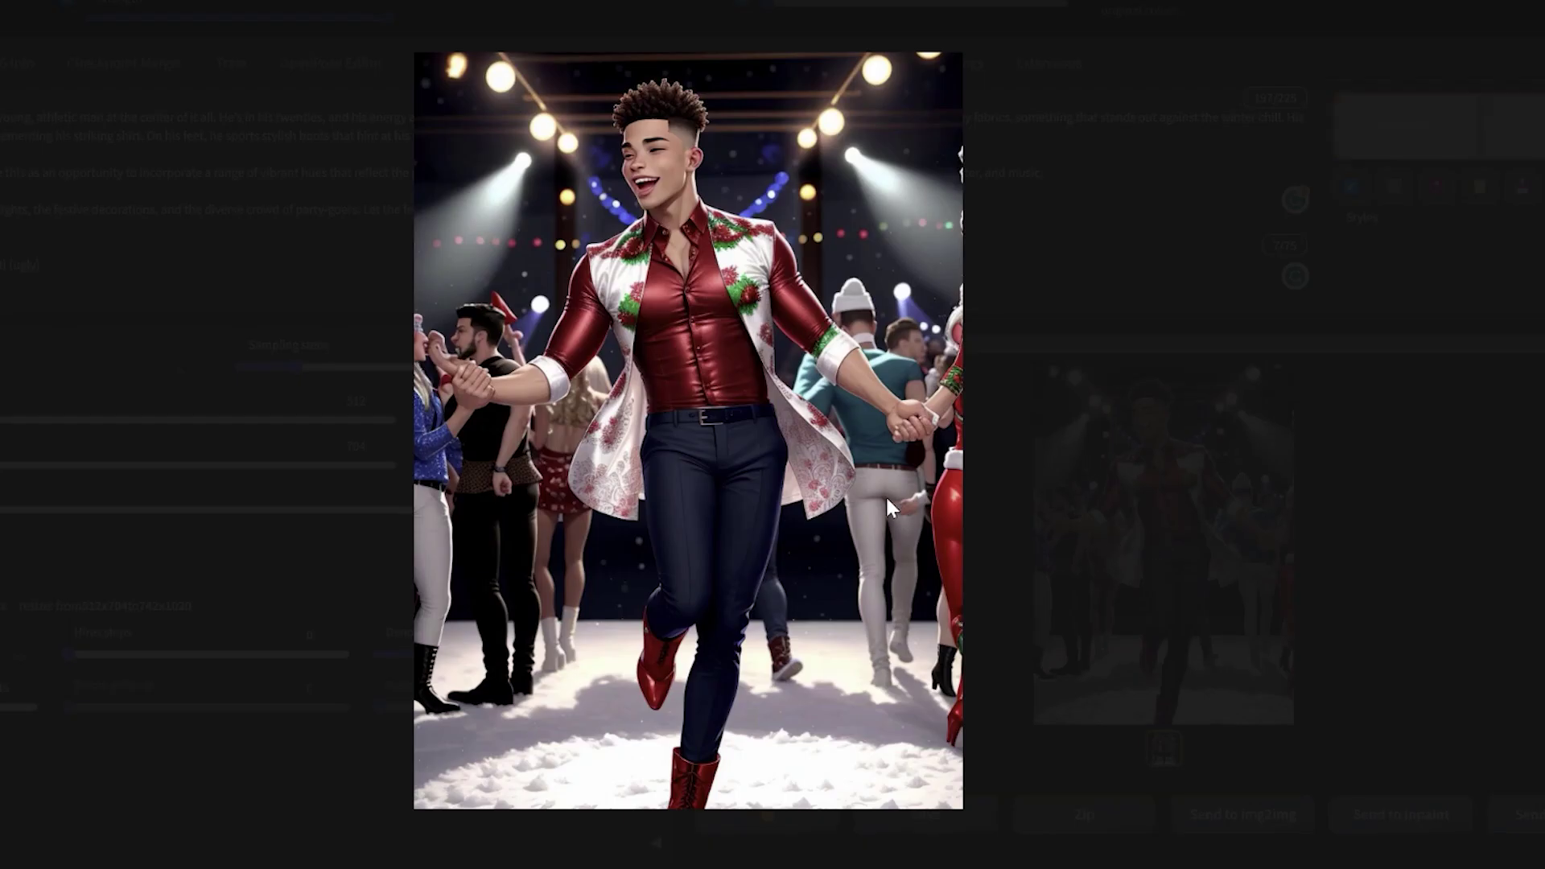
{"action": "left_click", "coordinate": [1080, 389]}
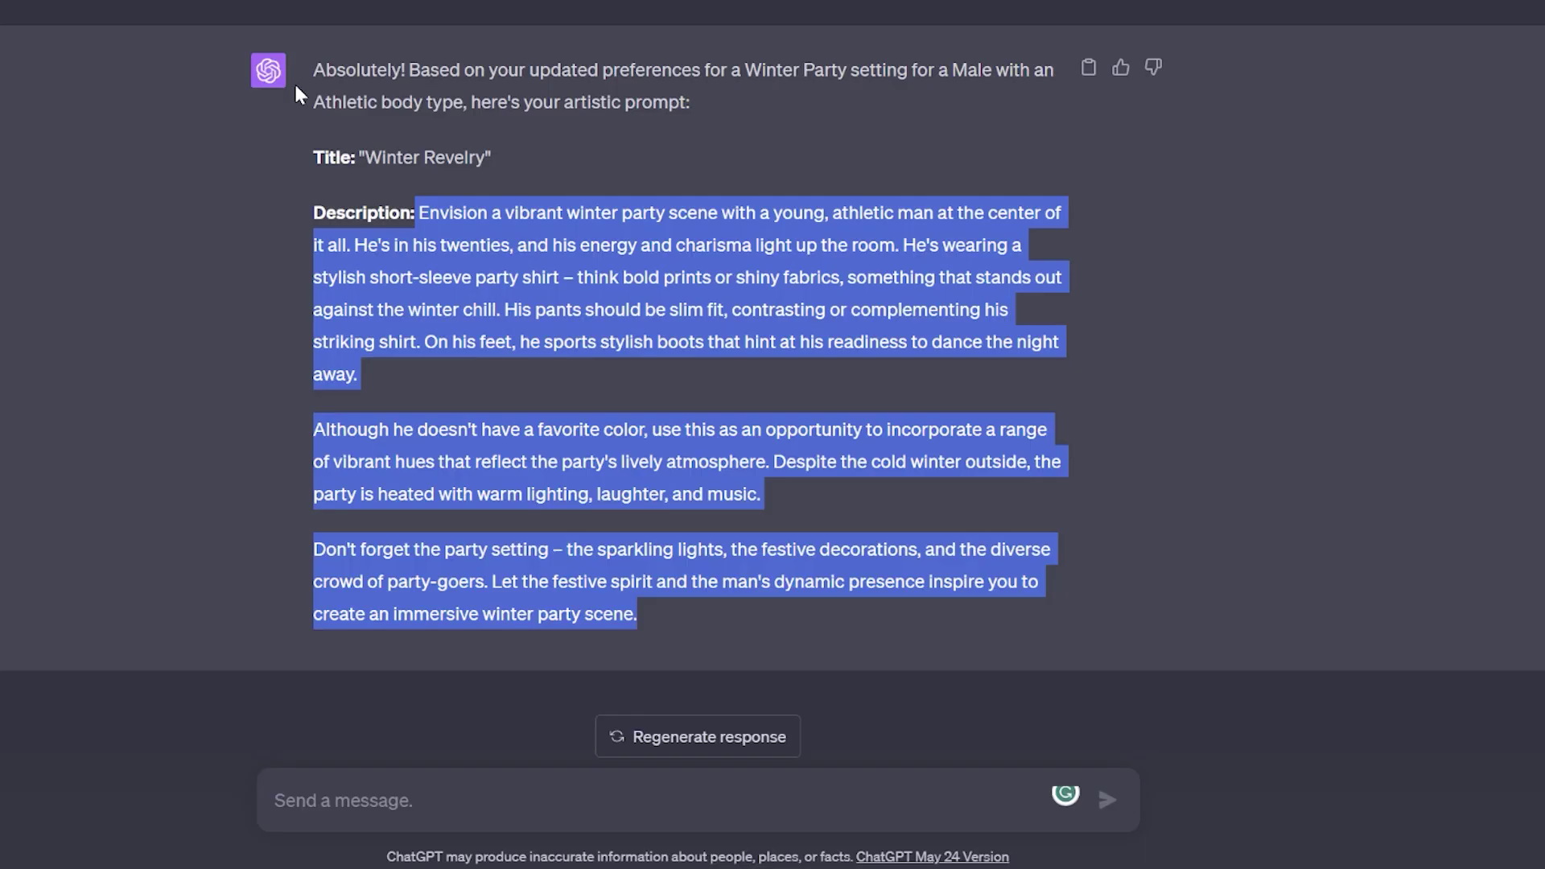
- Copy the whole update_preferences message in ChatGPT, including its /generate line, and paste it into a new message
{"action": "left_click", "coordinate": [429, 312]}
{"action": "scroll", "coordinate": [424, 317], "scroll_direction": "up", "scroll_amount": 6}
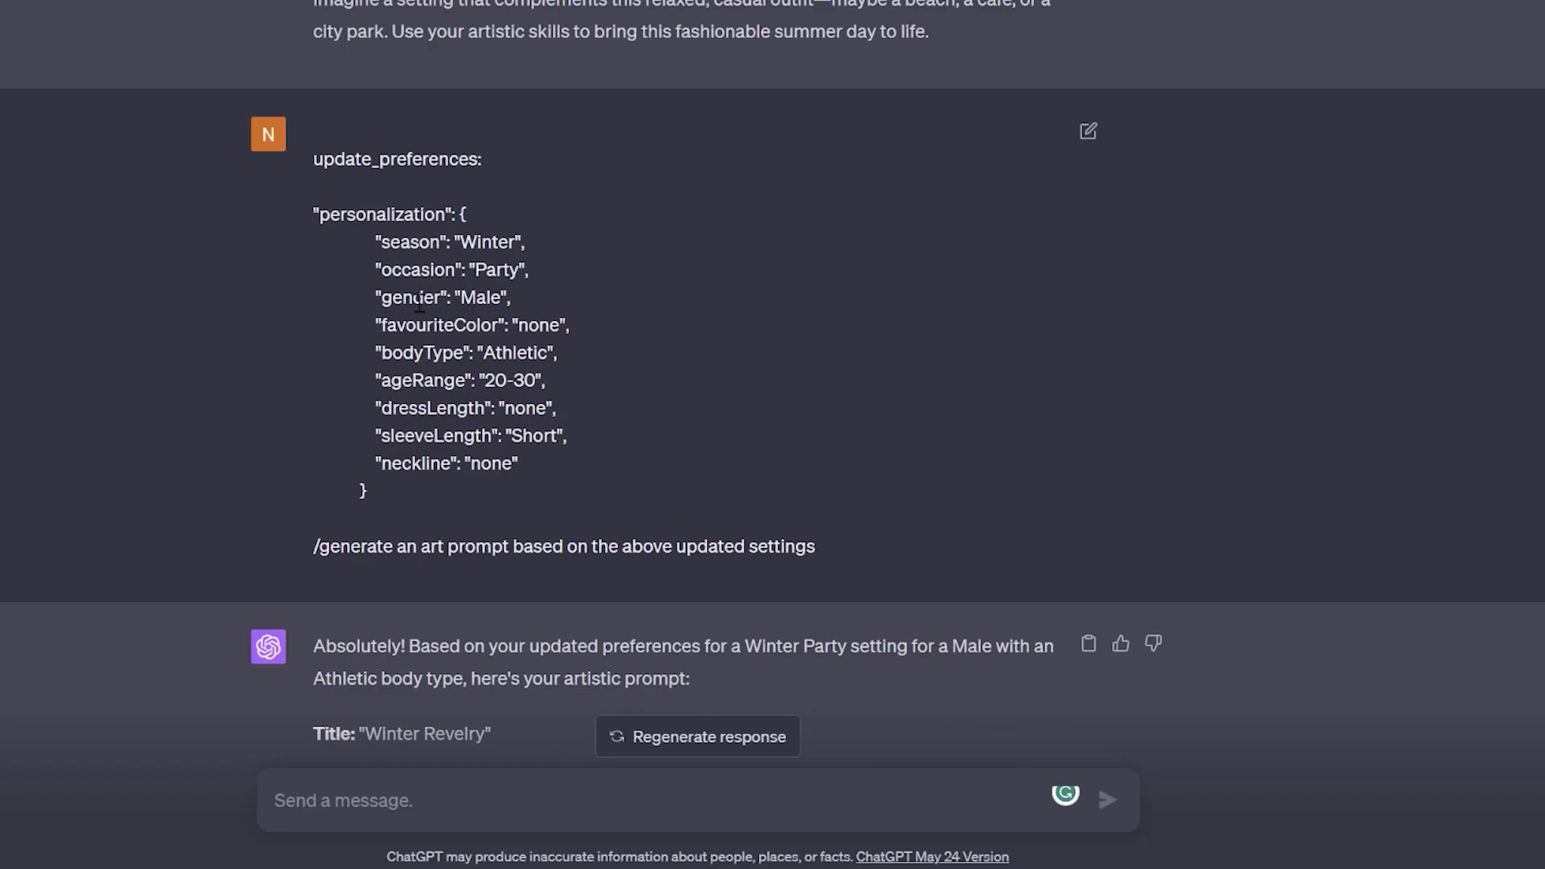
{"action": "left_click_drag", "start_coordinate": [310, 122], "coordinate": [836, 549]}
{"action": "key", "text": "ctrl+c"}
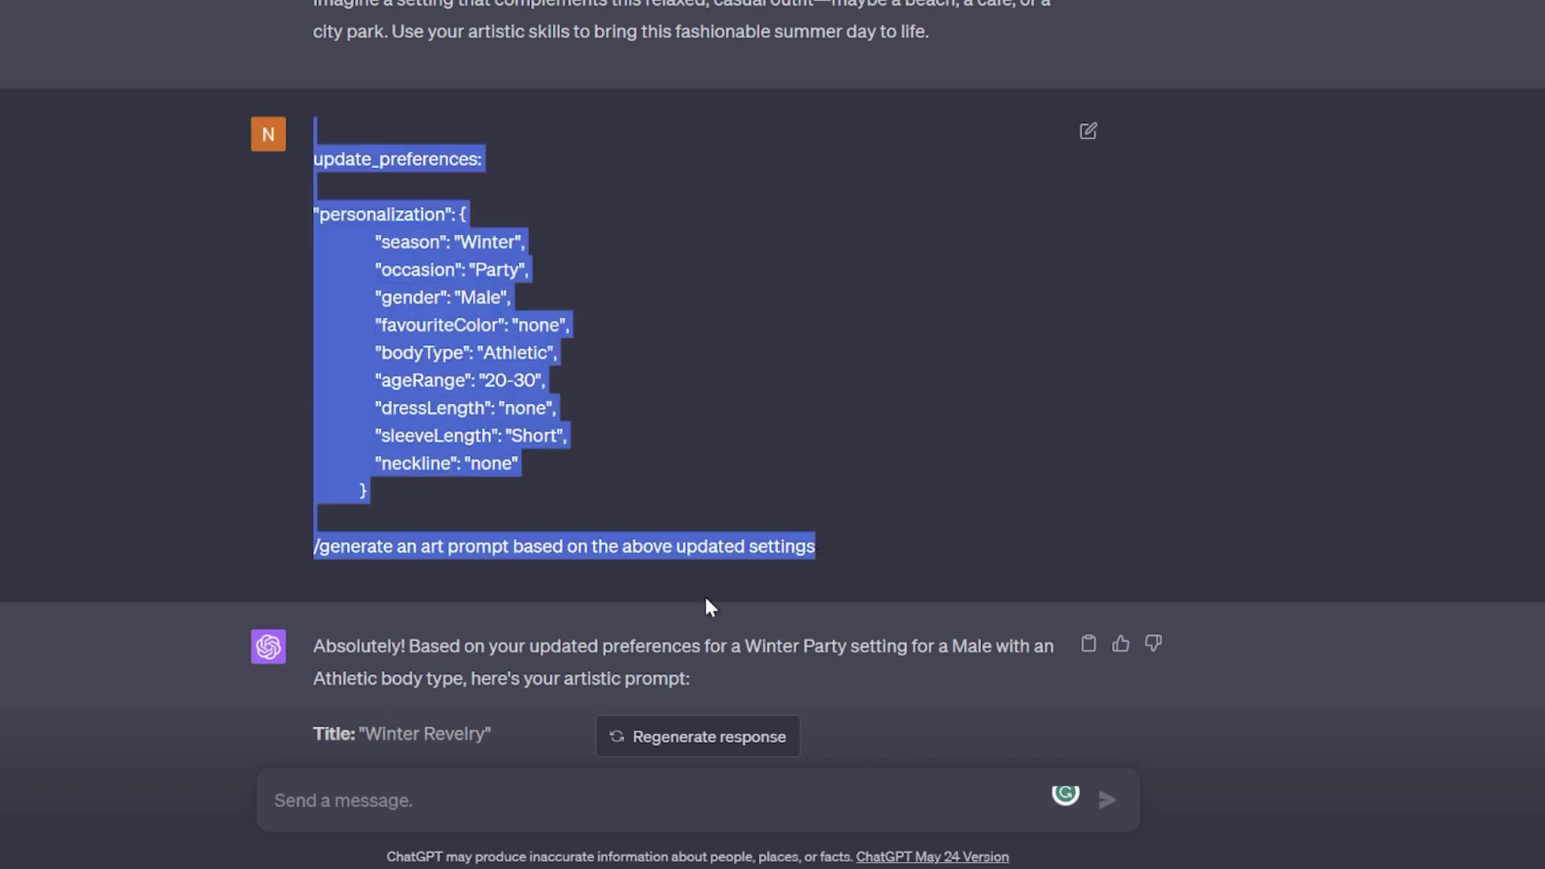
{"action": "scroll", "coordinate": [479, 756], "scroll_direction": "down", "scroll_amount": 7}
{"action": "key", "text": "ctrl+v"}
- Set the occasion to "sightseeing" in the pasted preferences and send the message
{"action": "scroll", "coordinate": [446, 680], "scroll_direction": "up", "scroll_amount": 5}
{"action": "scroll", "coordinate": [457, 644], "scroll_direction": "down", "scroll_amount": 2}
{"action": "double_click", "coordinate": [457, 621]}
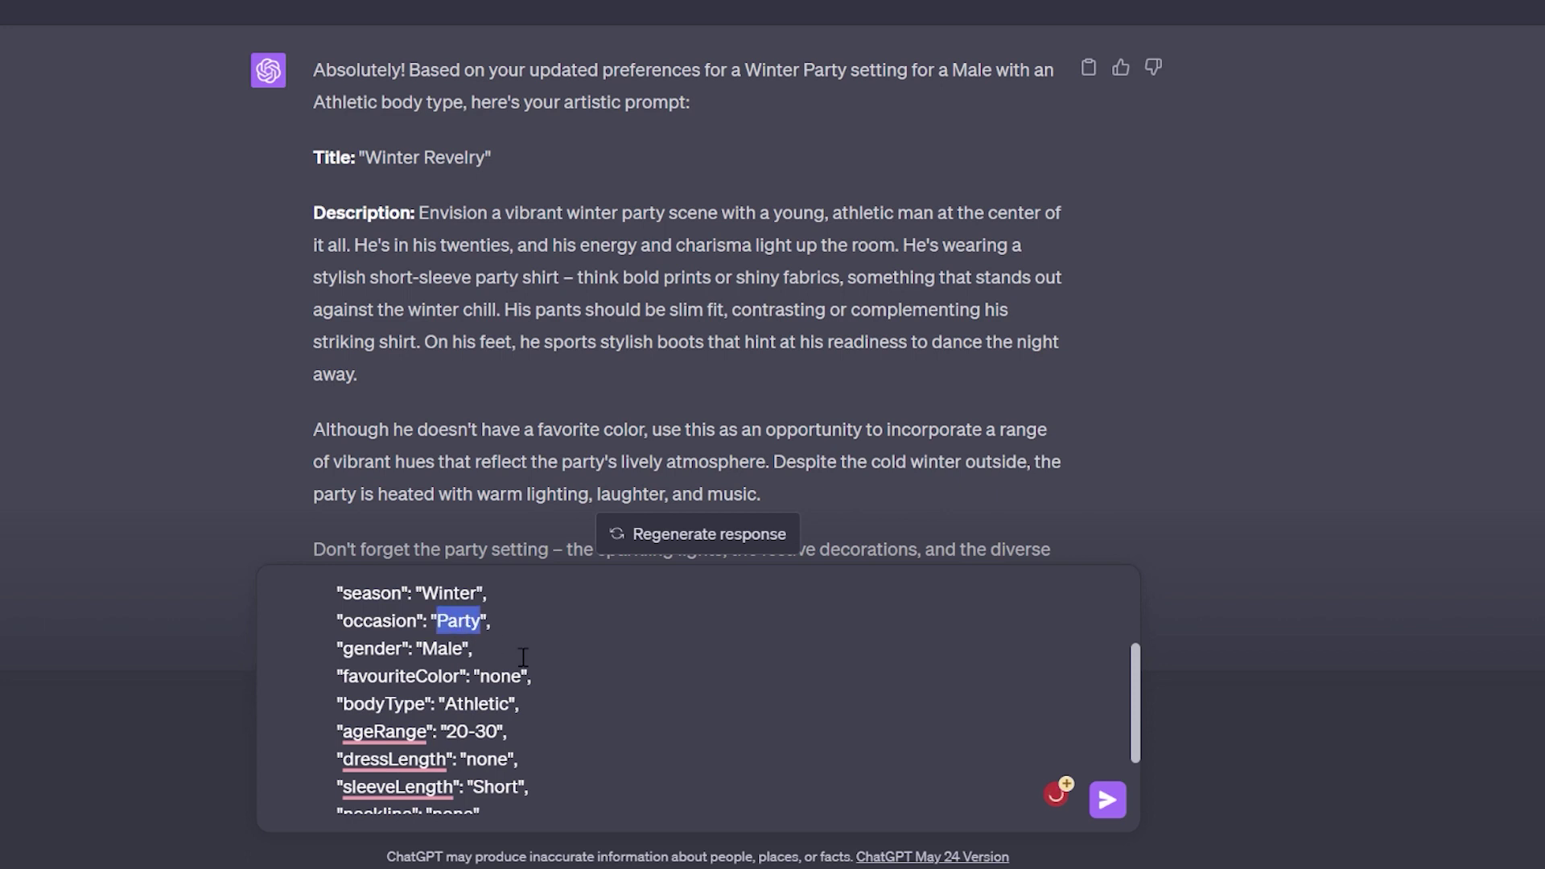
{"action": "key", "text": "BackSpace"}
{"action": "type", "text": "sightseeing"}
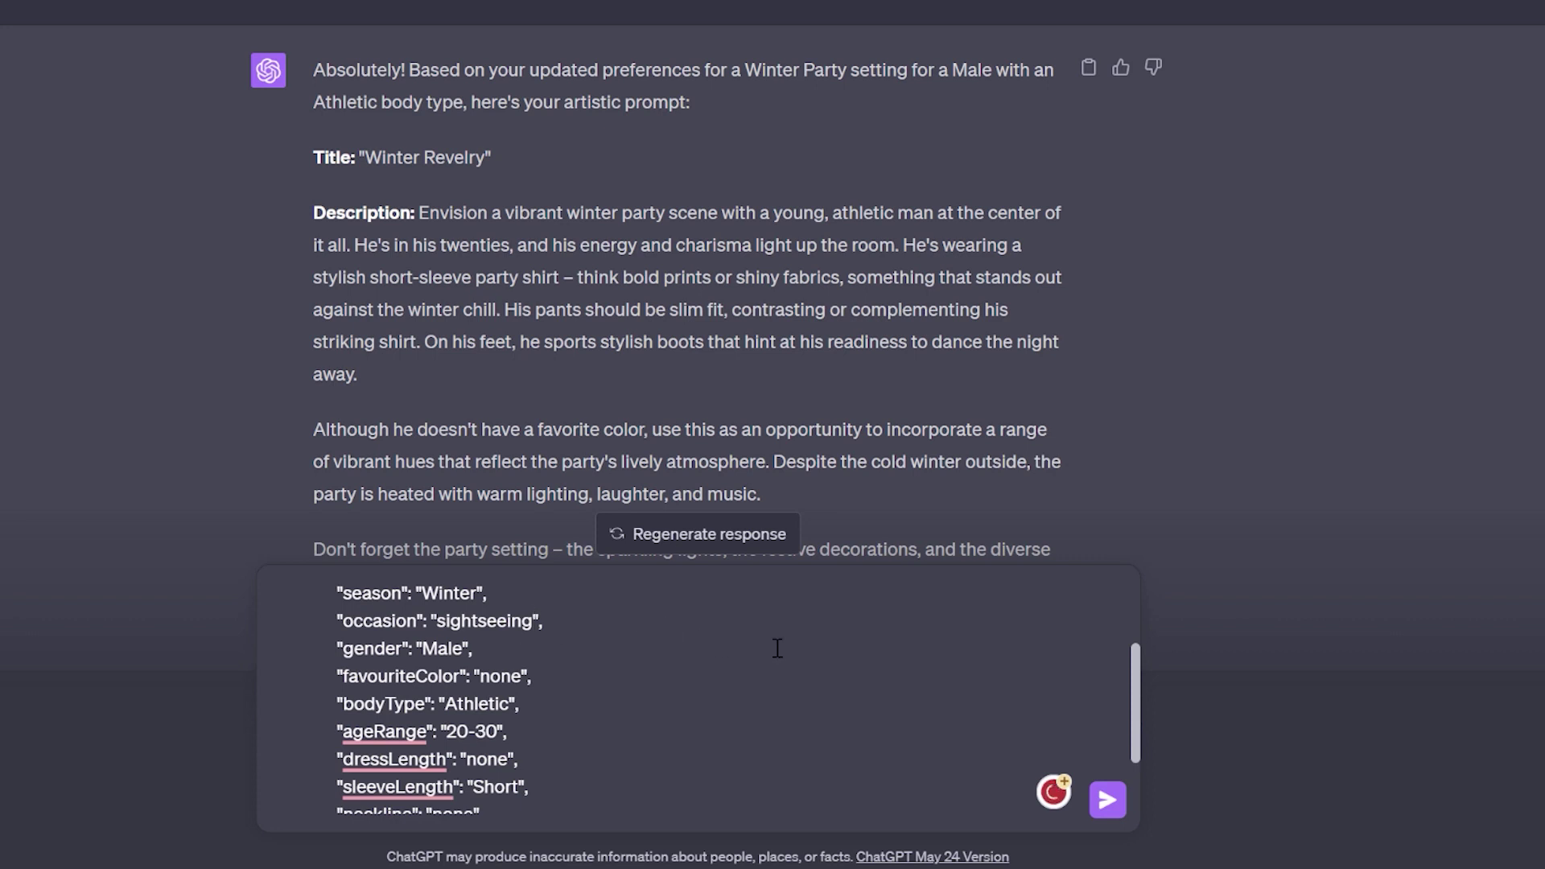
{"action": "left_click", "coordinate": [1107, 798]}
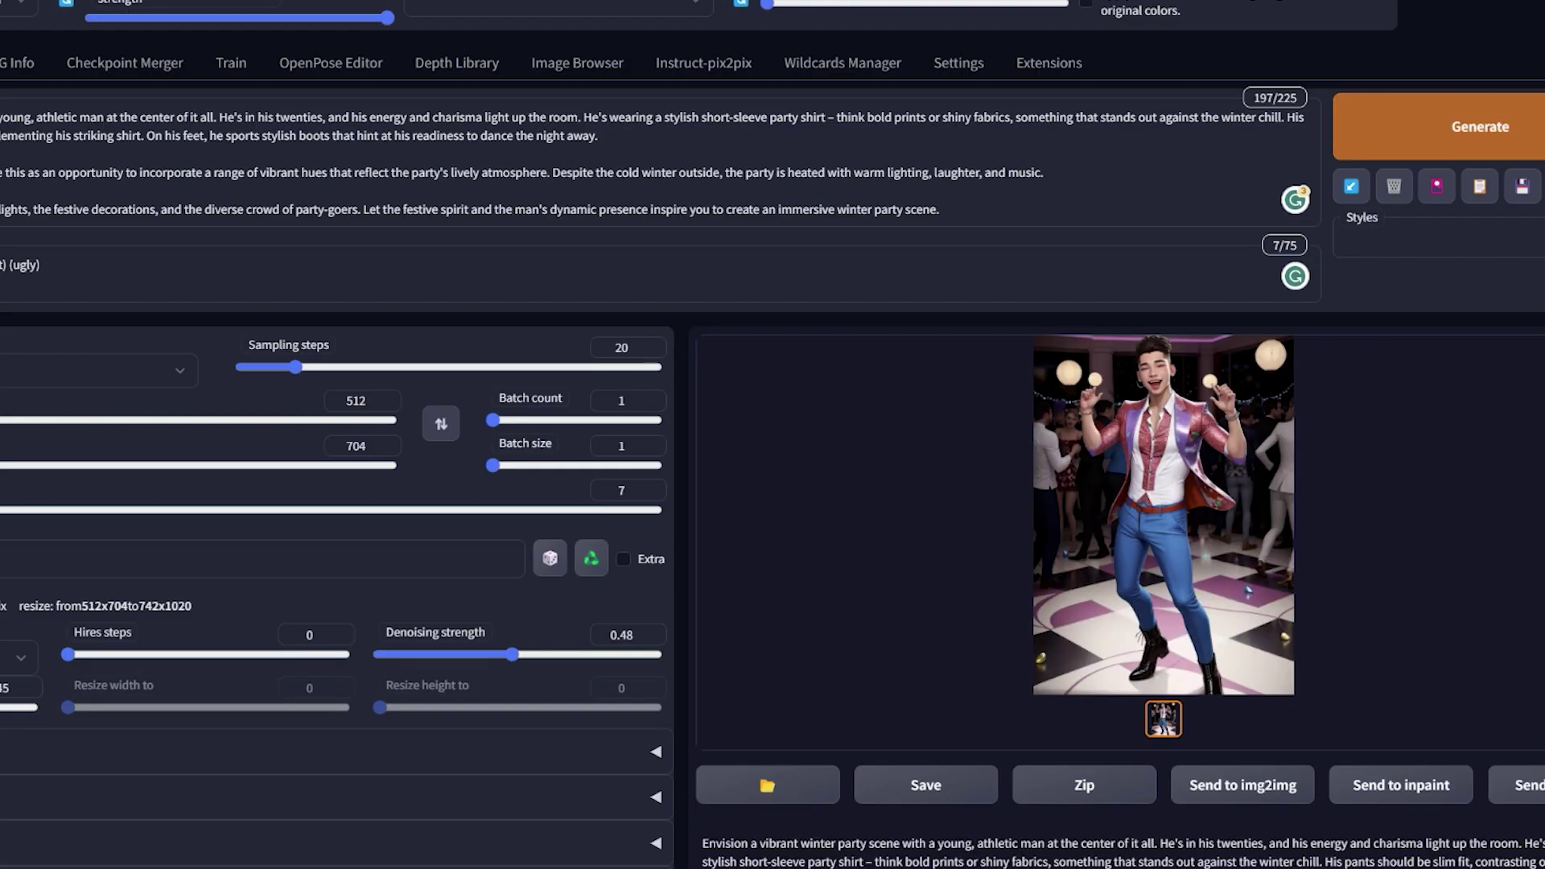
- View the latest party image at full size in Stable Diffusion and paste the copied preferences message into a new ChatGPT message
{"action": "left_click", "coordinate": [1157, 491]}
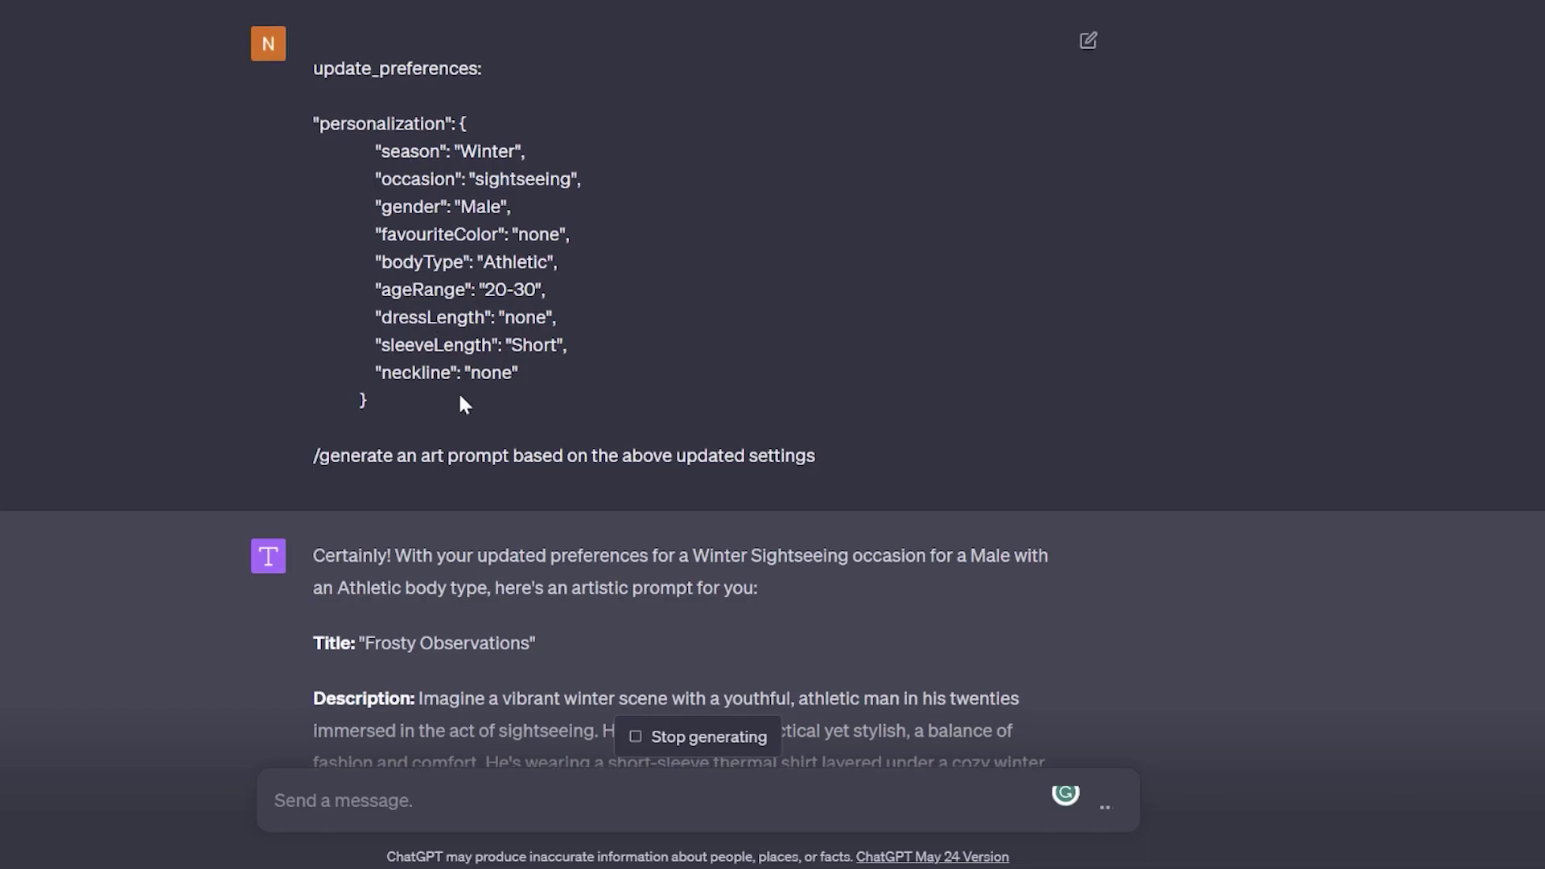
{"action": "scroll", "coordinate": [441, 370], "scroll_direction": "up", "scroll_amount": 1}
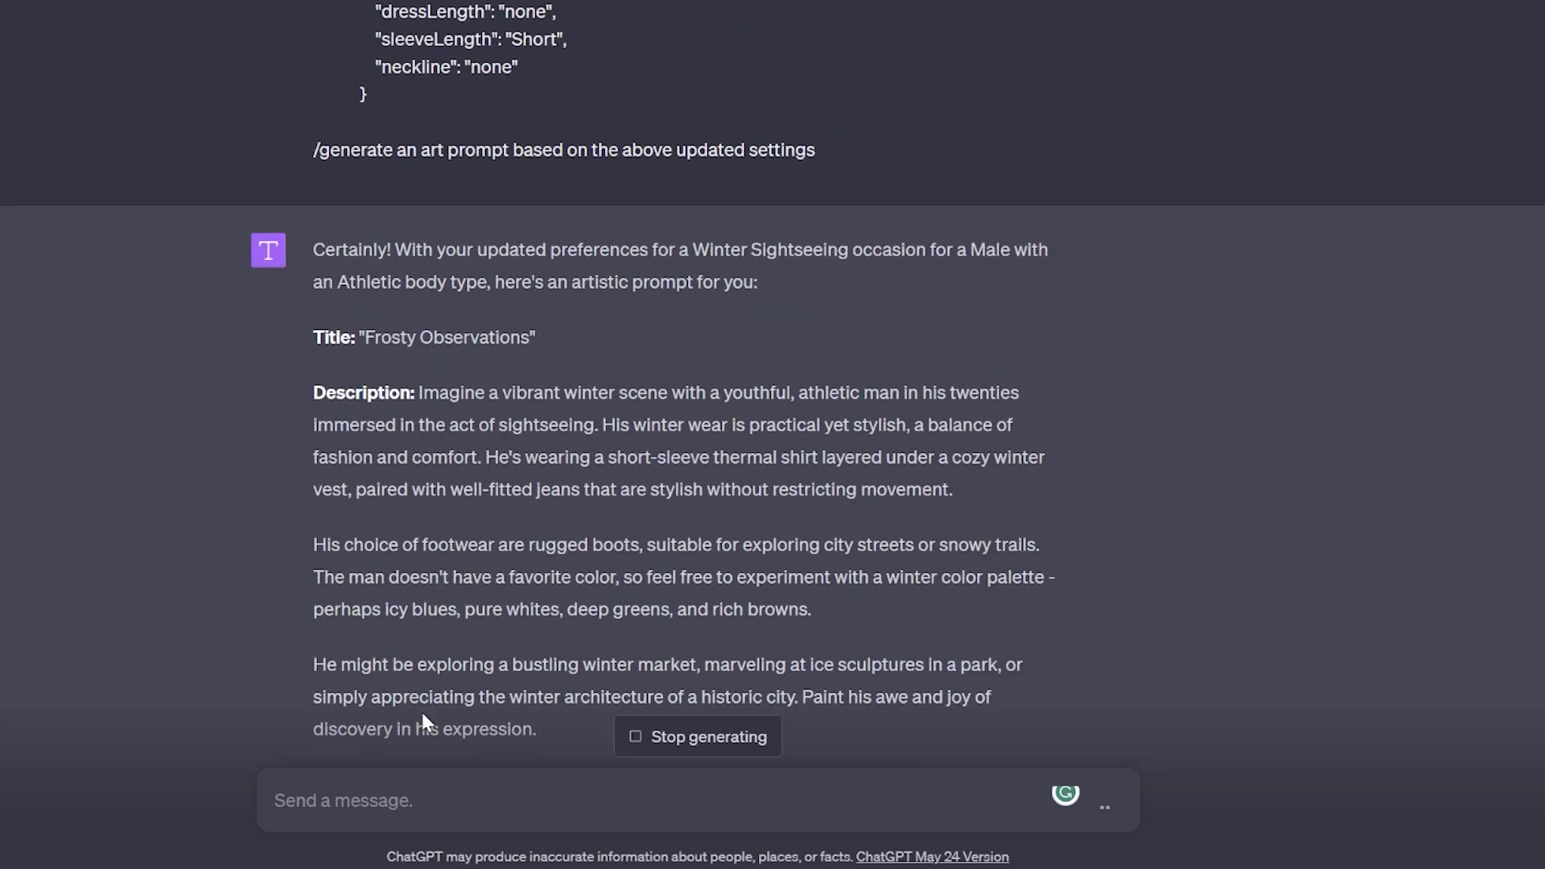
{"action": "left_click", "coordinate": [387, 793]}
{"action": "key", "text": "ctrl+v"}
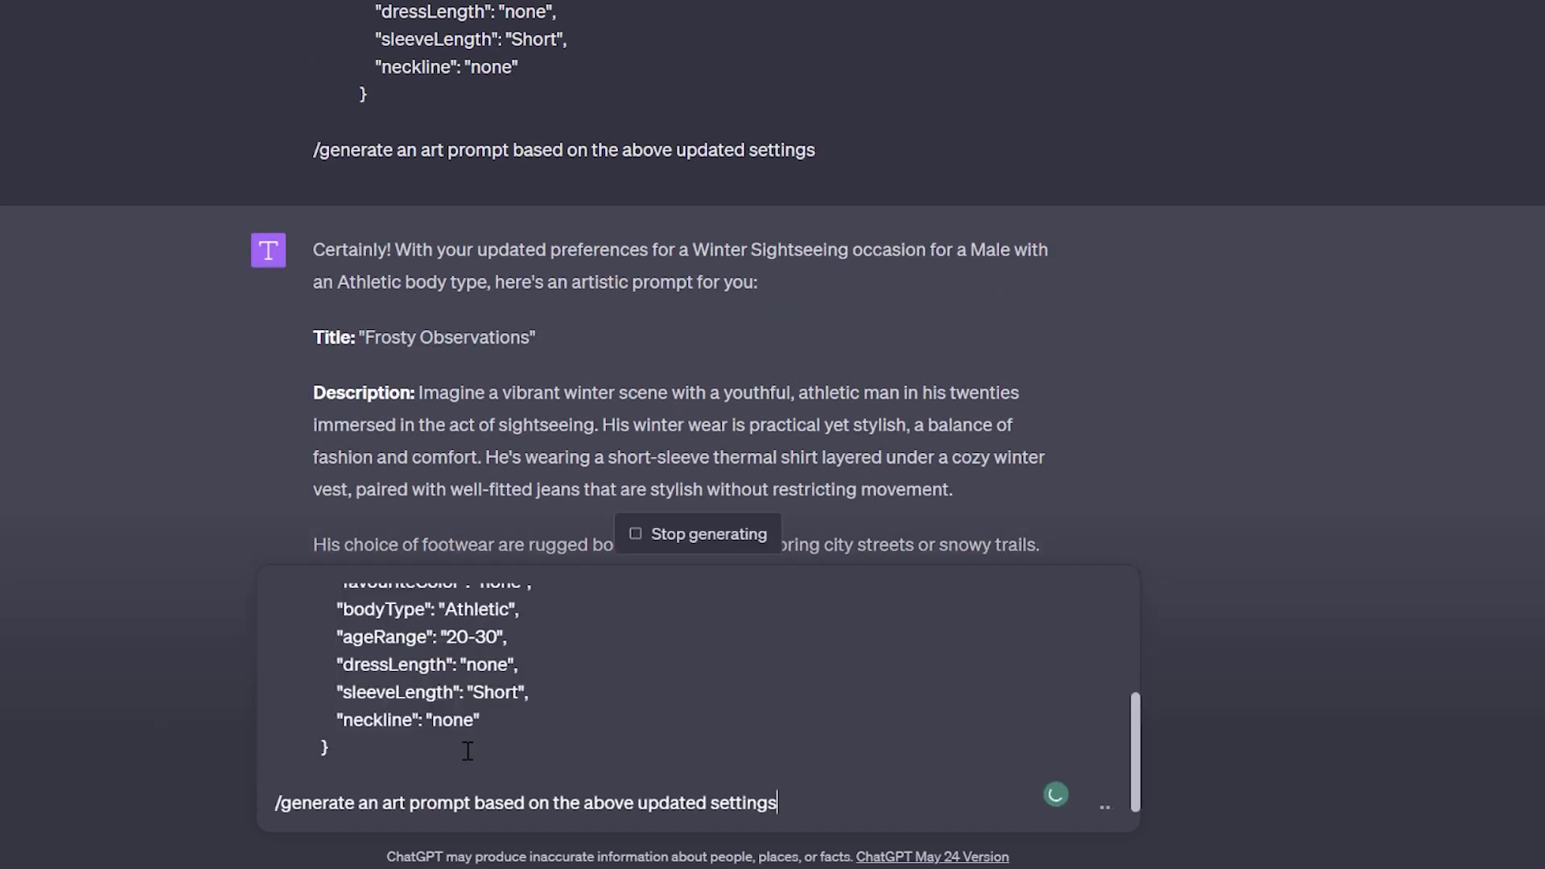
- Set sleeveLength to "none" in the pasted preferences and send the message
{"action": "double_click", "coordinate": [480, 680]}
{"action": "type", "text": "none"}
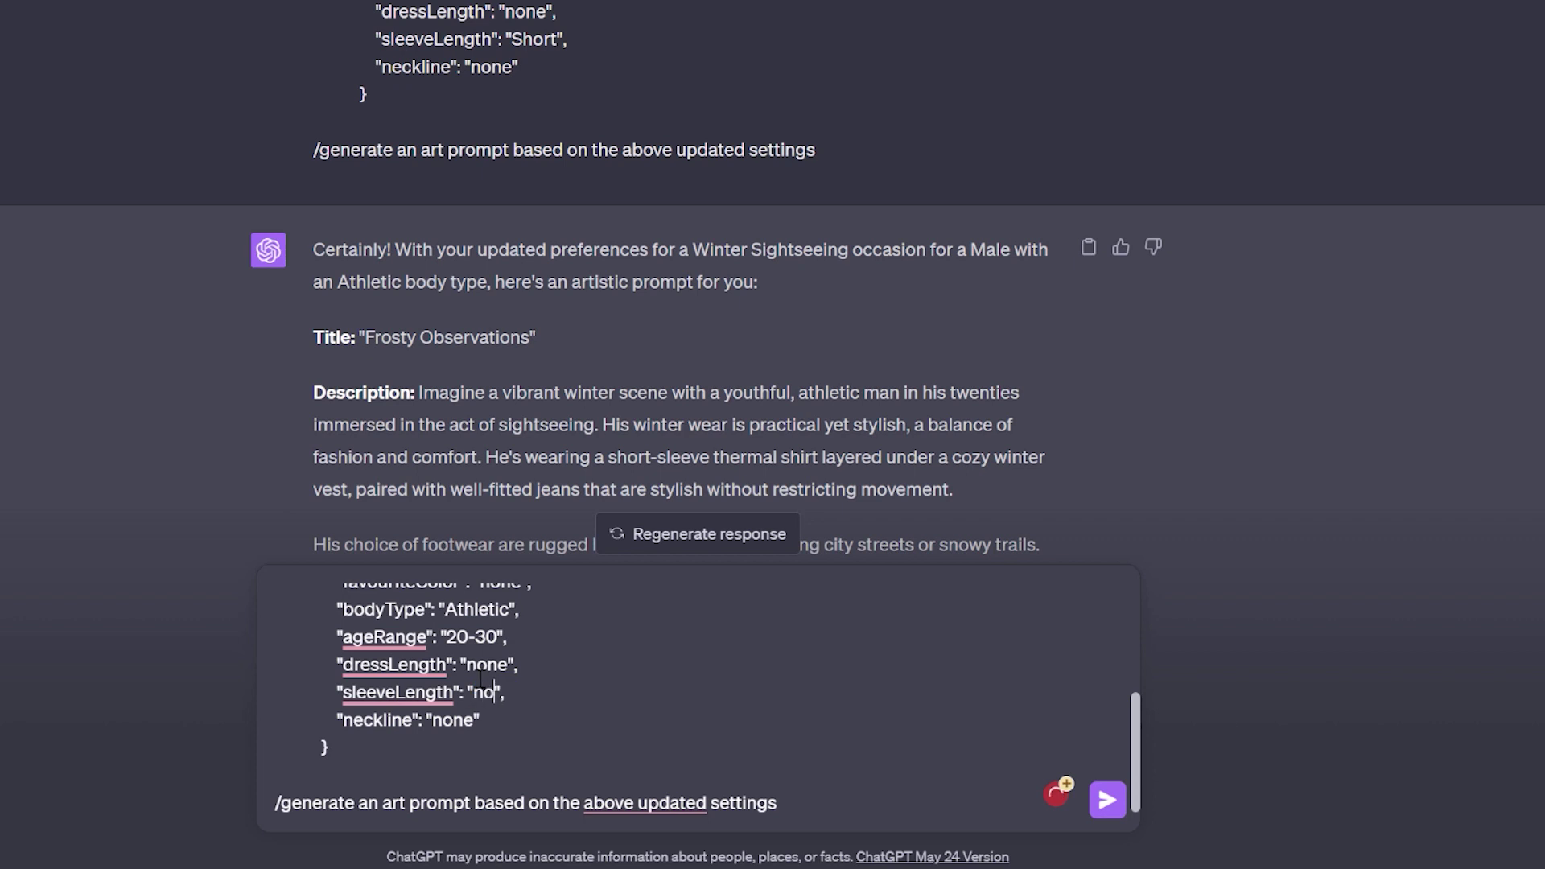
{"action": "scroll", "coordinate": [527, 721], "scroll_direction": "up", "scroll_amount": 2}
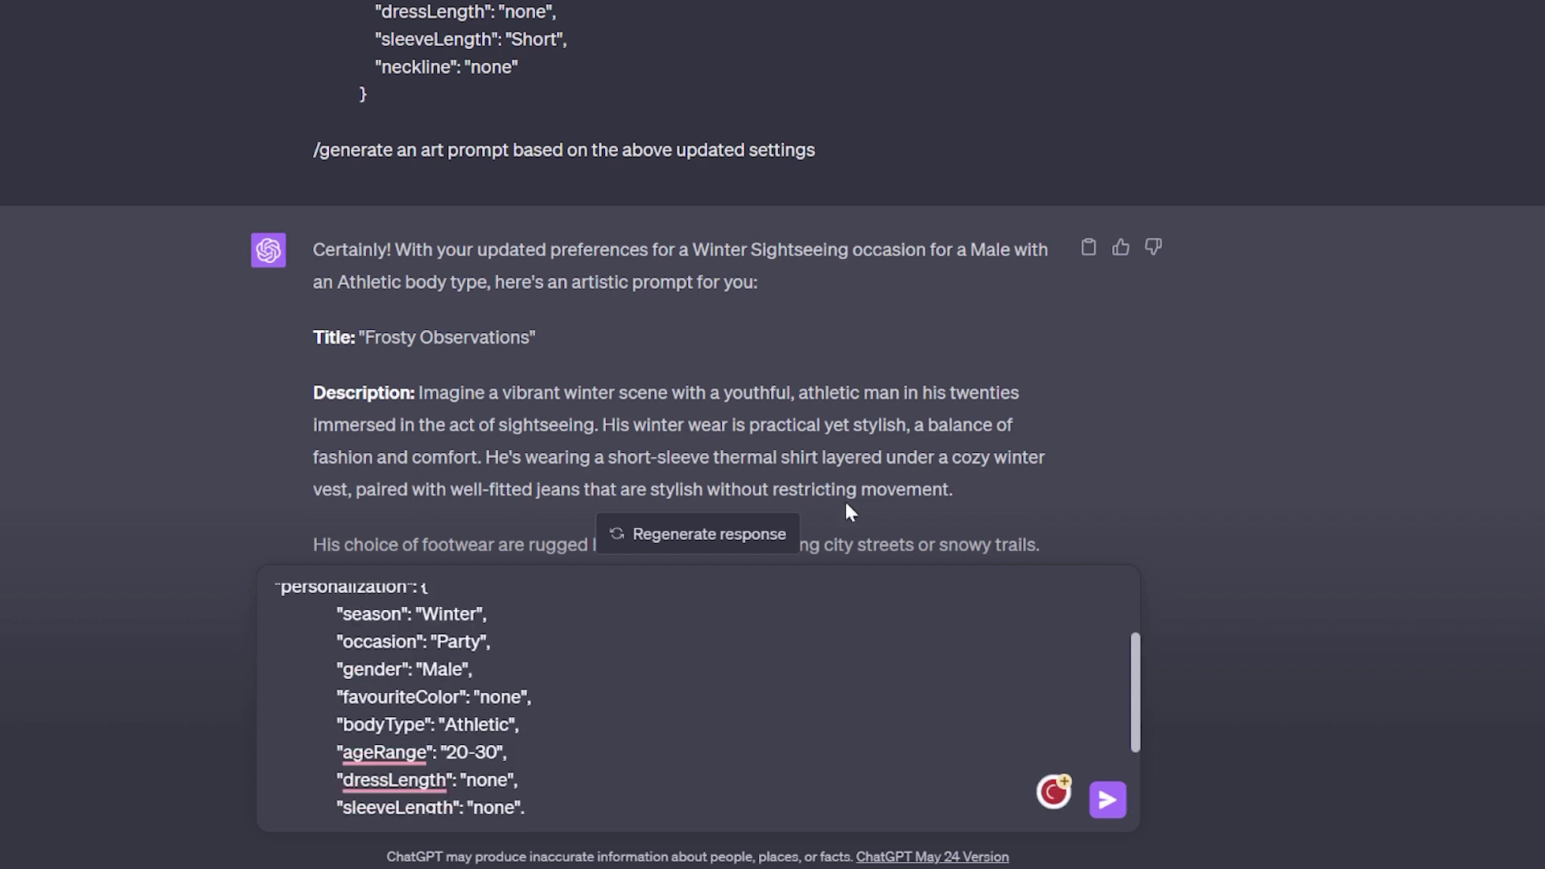
{"action": "scroll", "coordinate": [695, 682], "scroll_direction": "down", "scroll_amount": 1}
{"action": "scroll", "coordinate": [695, 682], "scroll_direction": "down", "scroll_amount": 2}
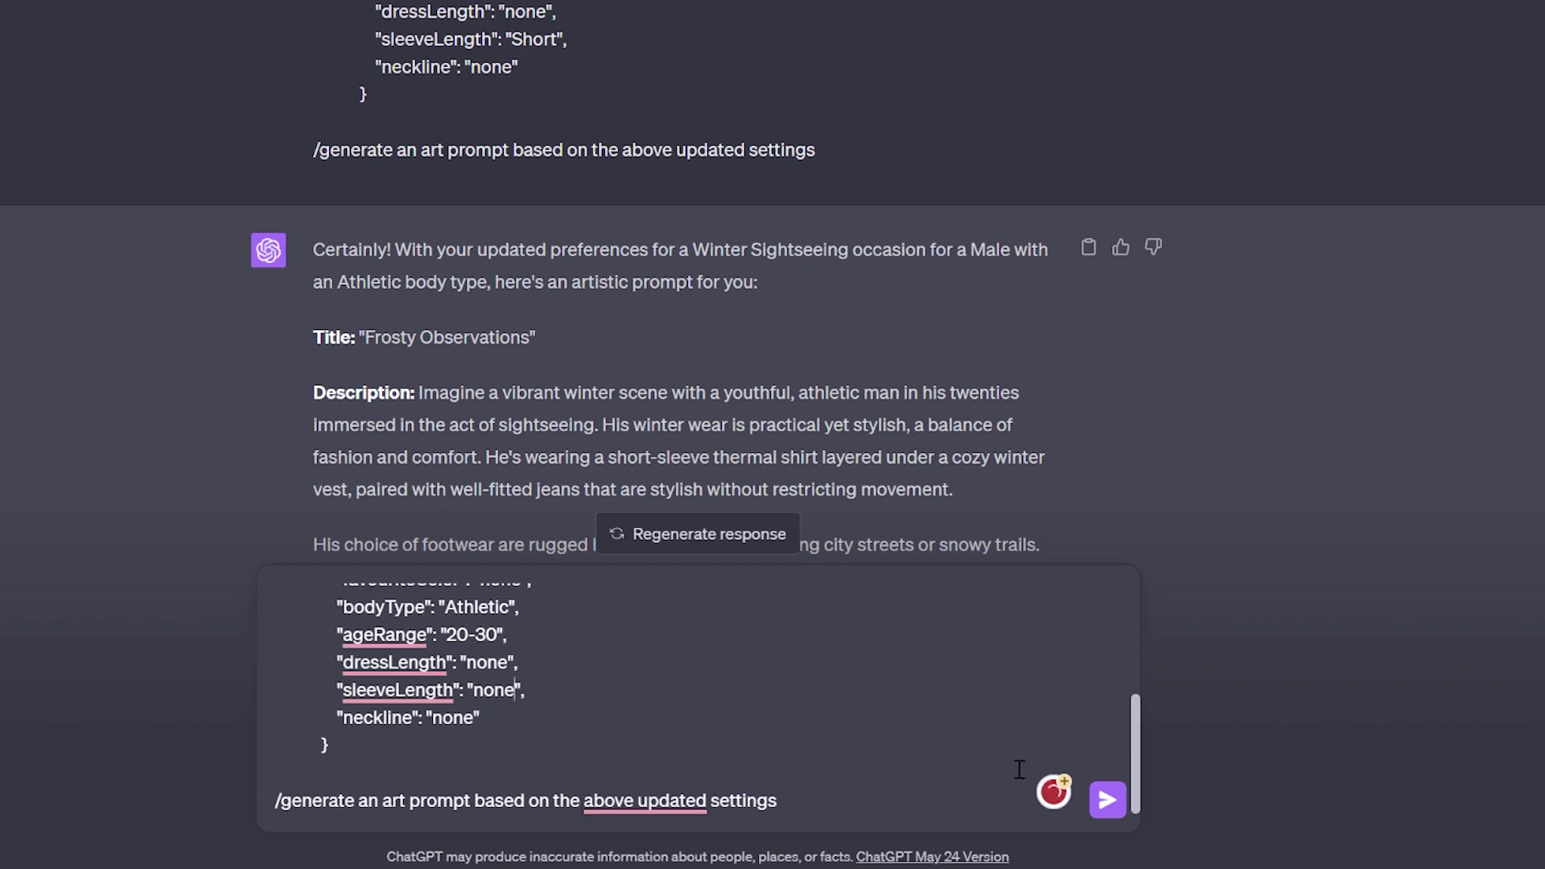
{"action": "mouse_move", "coordinate": [671, 795]}
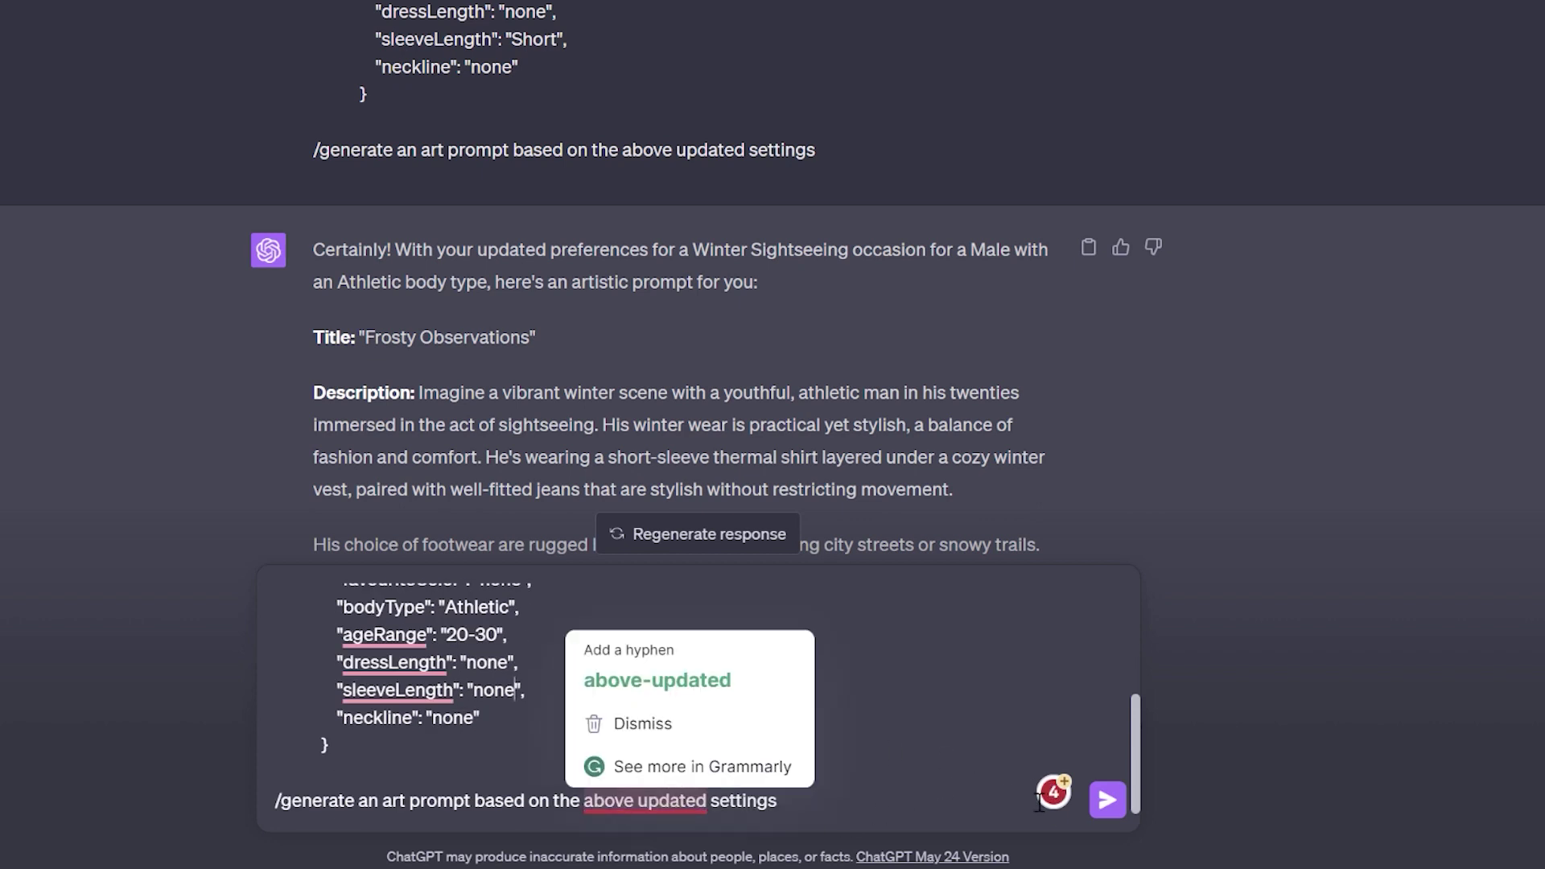
{"action": "left_click", "coordinate": [1107, 799]}
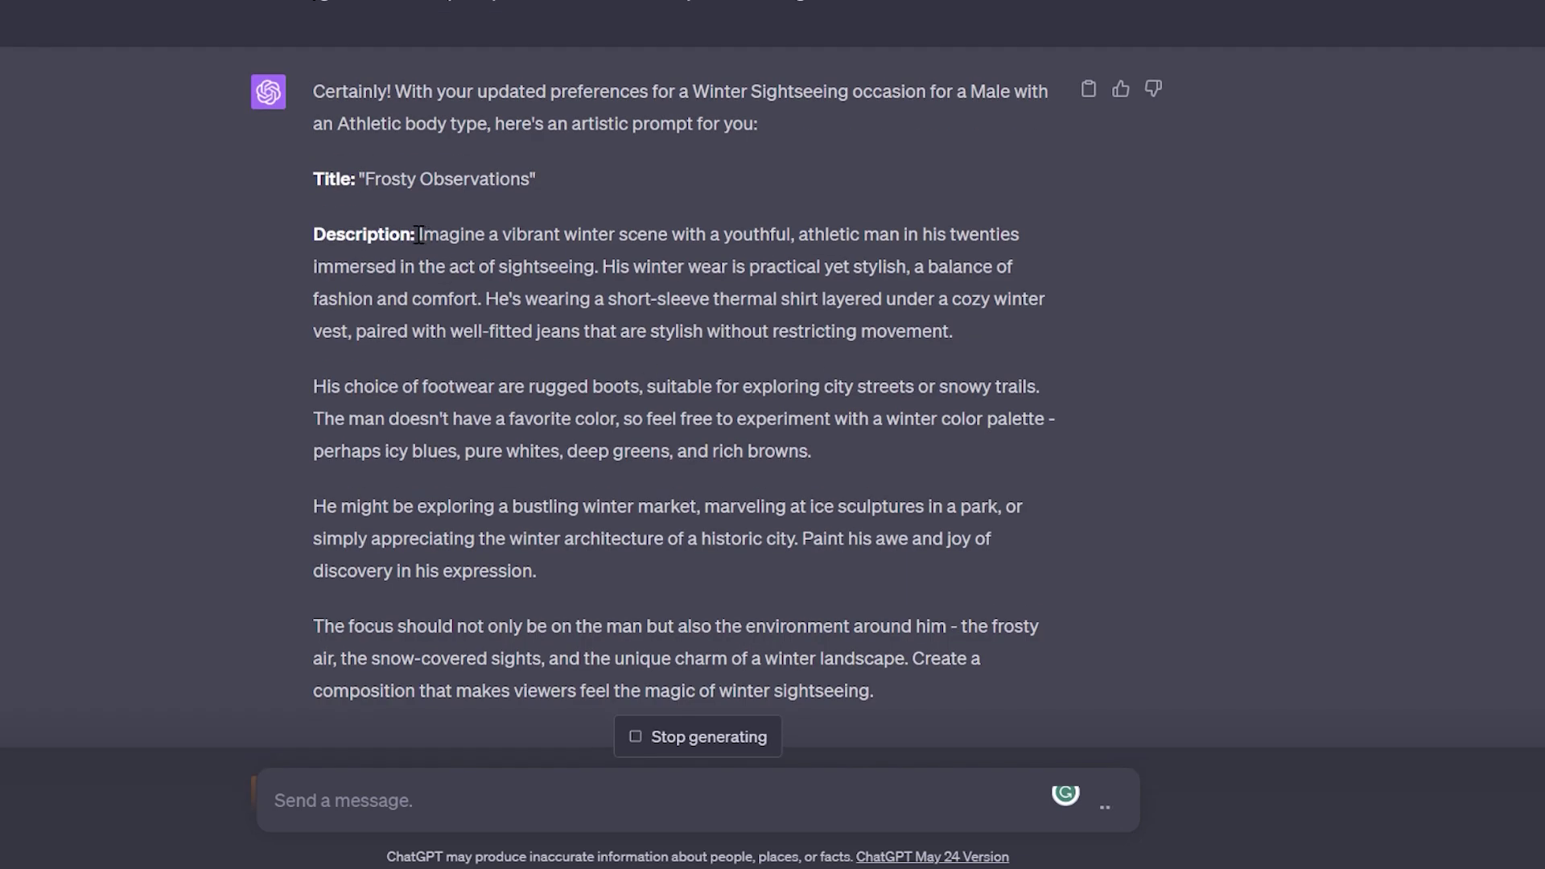
- Replace the Stable Diffusion prompt with ChatGPT's full "Frosty Observations" description and generate the image
{"action": "left_click_drag", "start_coordinate": [418, 234], "coordinate": [893, 693]}
{"action": "key", "text": "ctrl+c"}
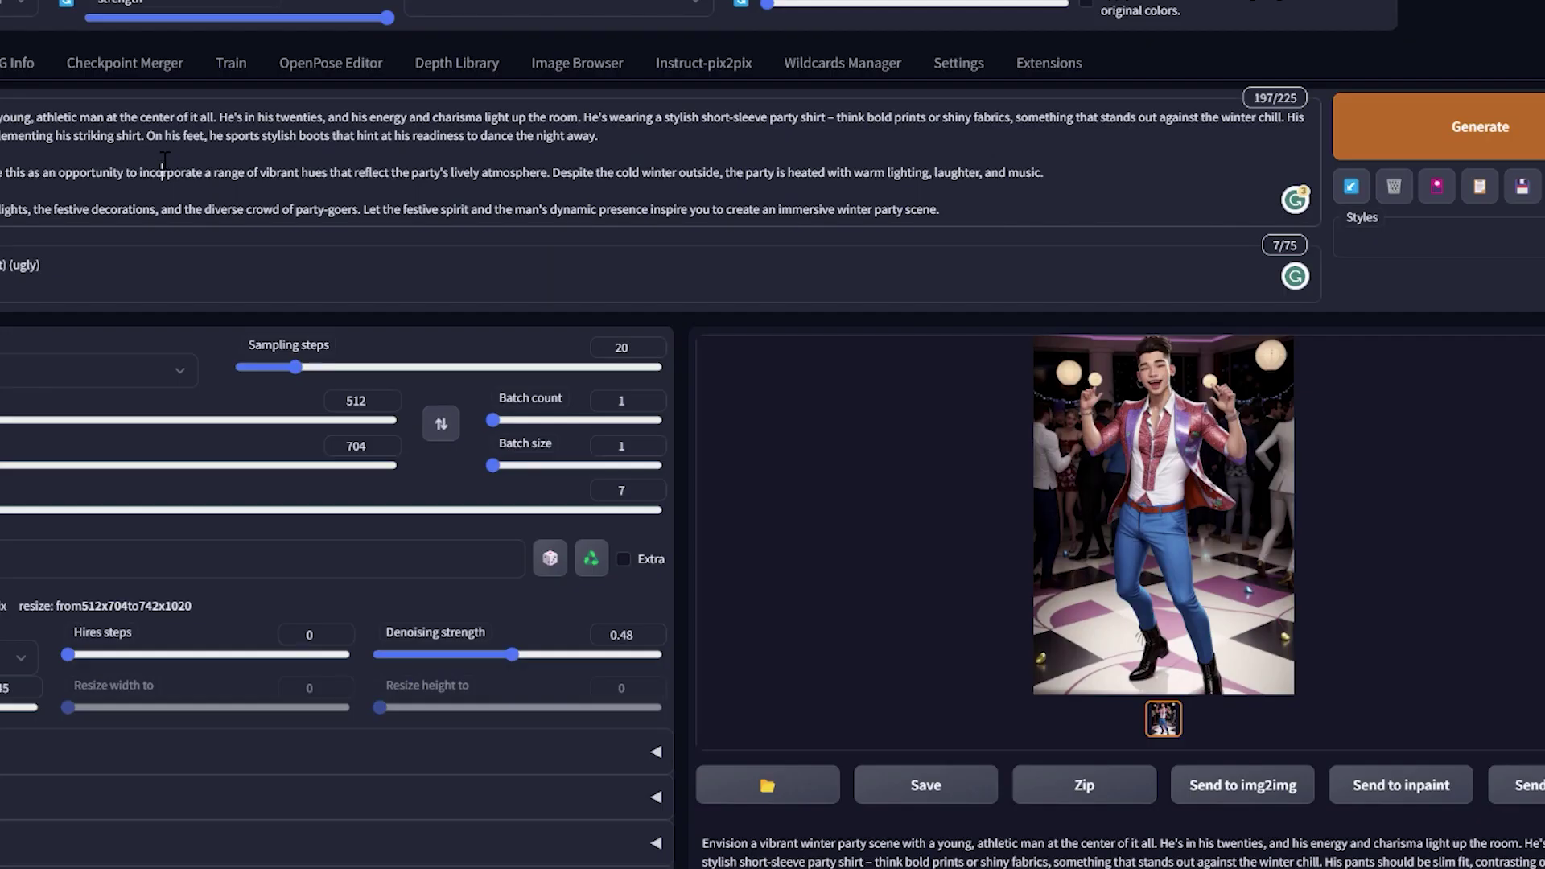
{"action": "key", "text": "ctrl+a"}
{"action": "key", "text": "ctrl+v"}
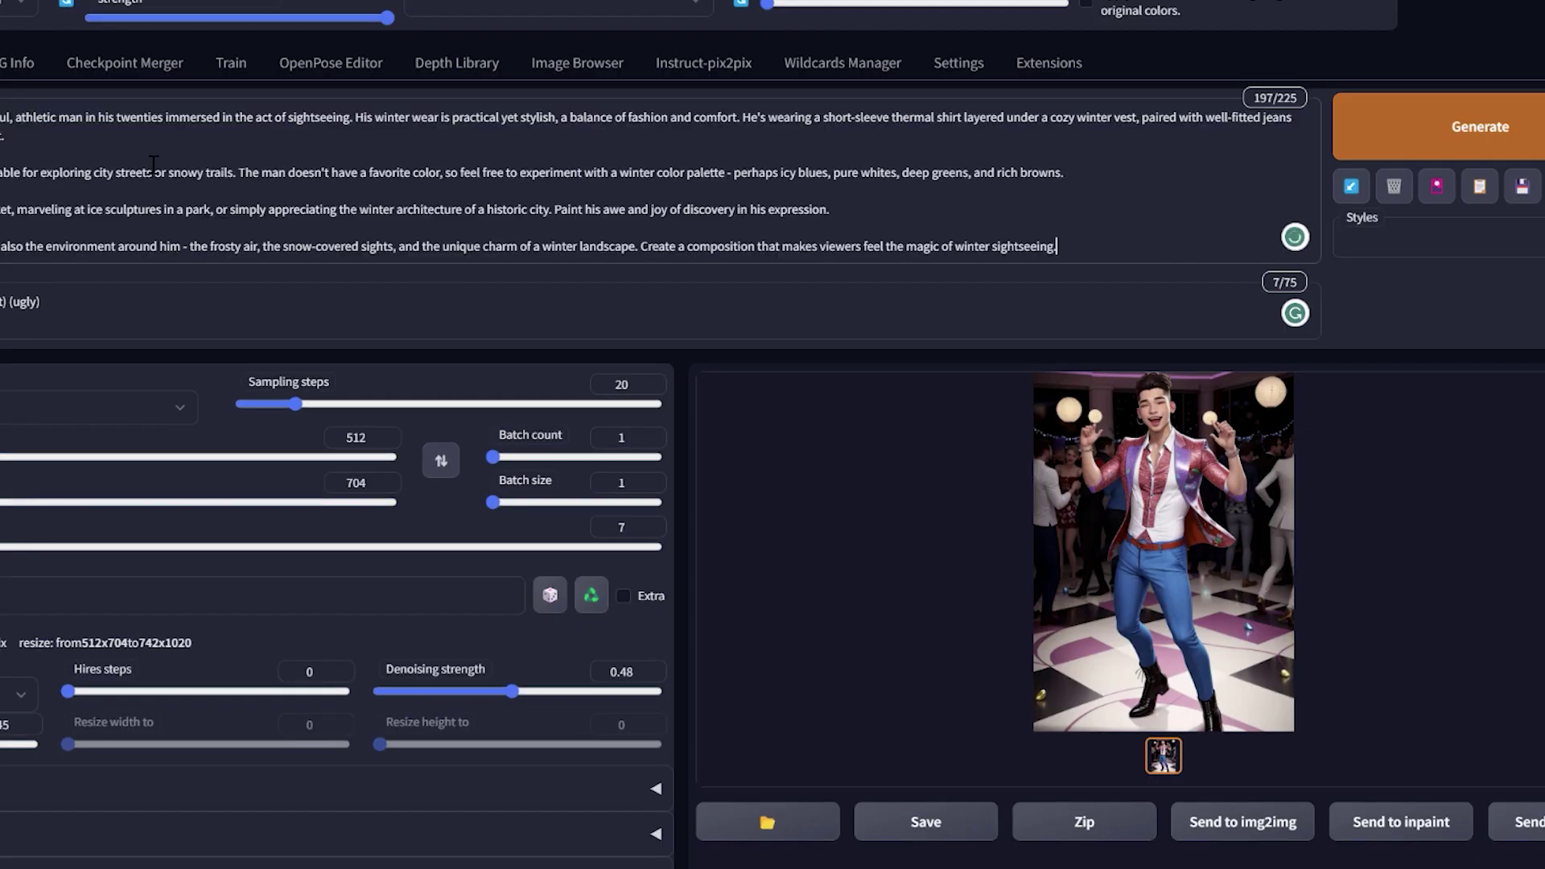
{"action": "key", "text": "ctrl+Return"}
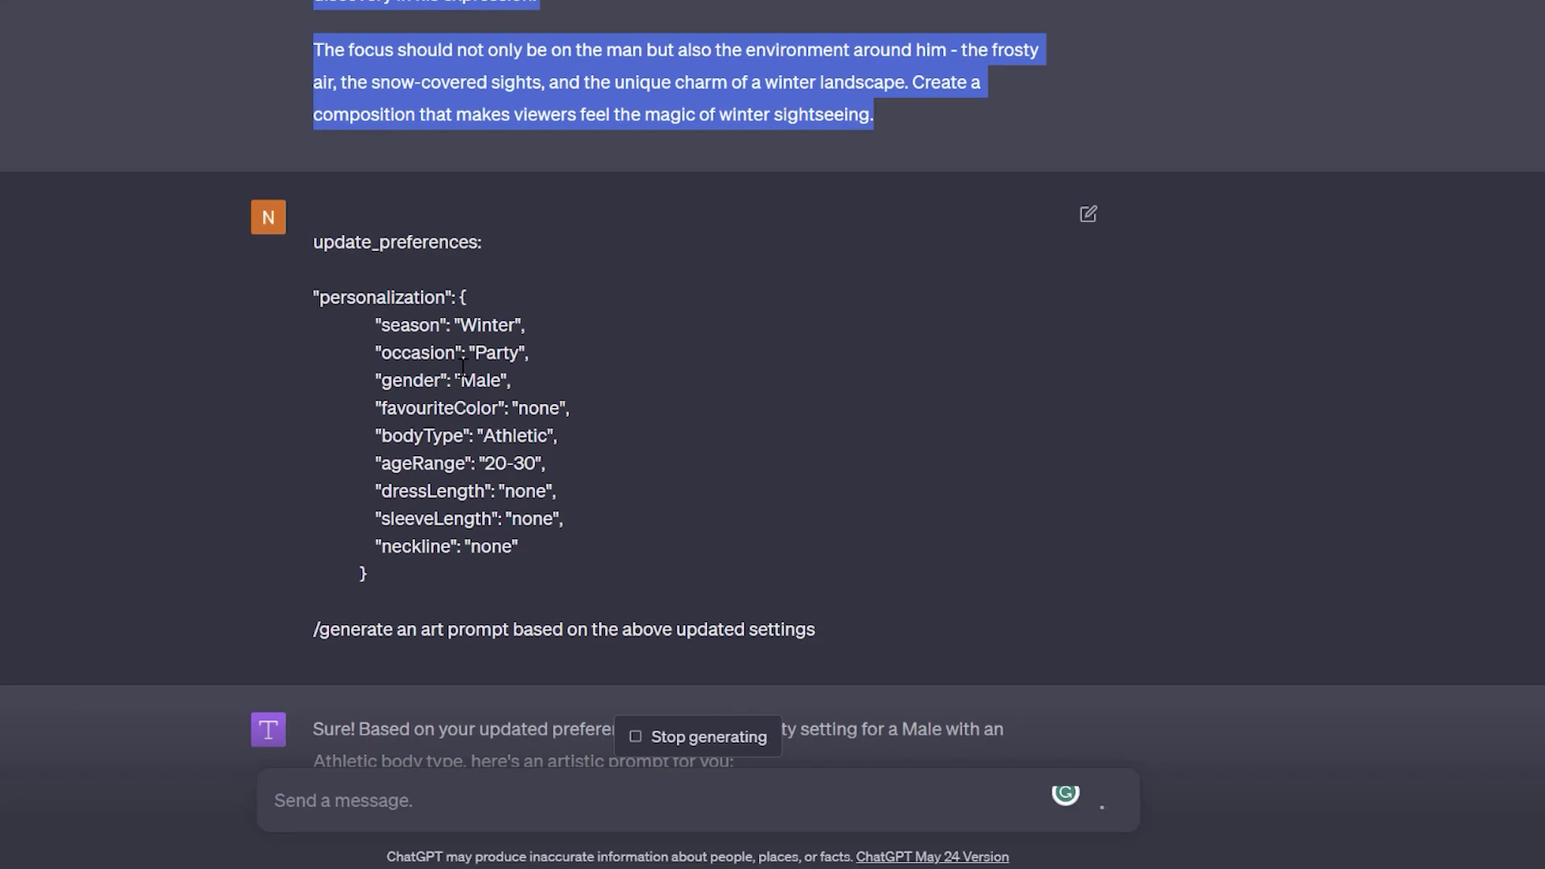
- Generate an image in Stable Diffusion from ChatGPT's "Ice Breaker" description and view the previous winter sightseeing image at full size
{"action": "scroll", "coordinate": [463, 366], "scroll_direction": "down", "scroll_amount": 5}
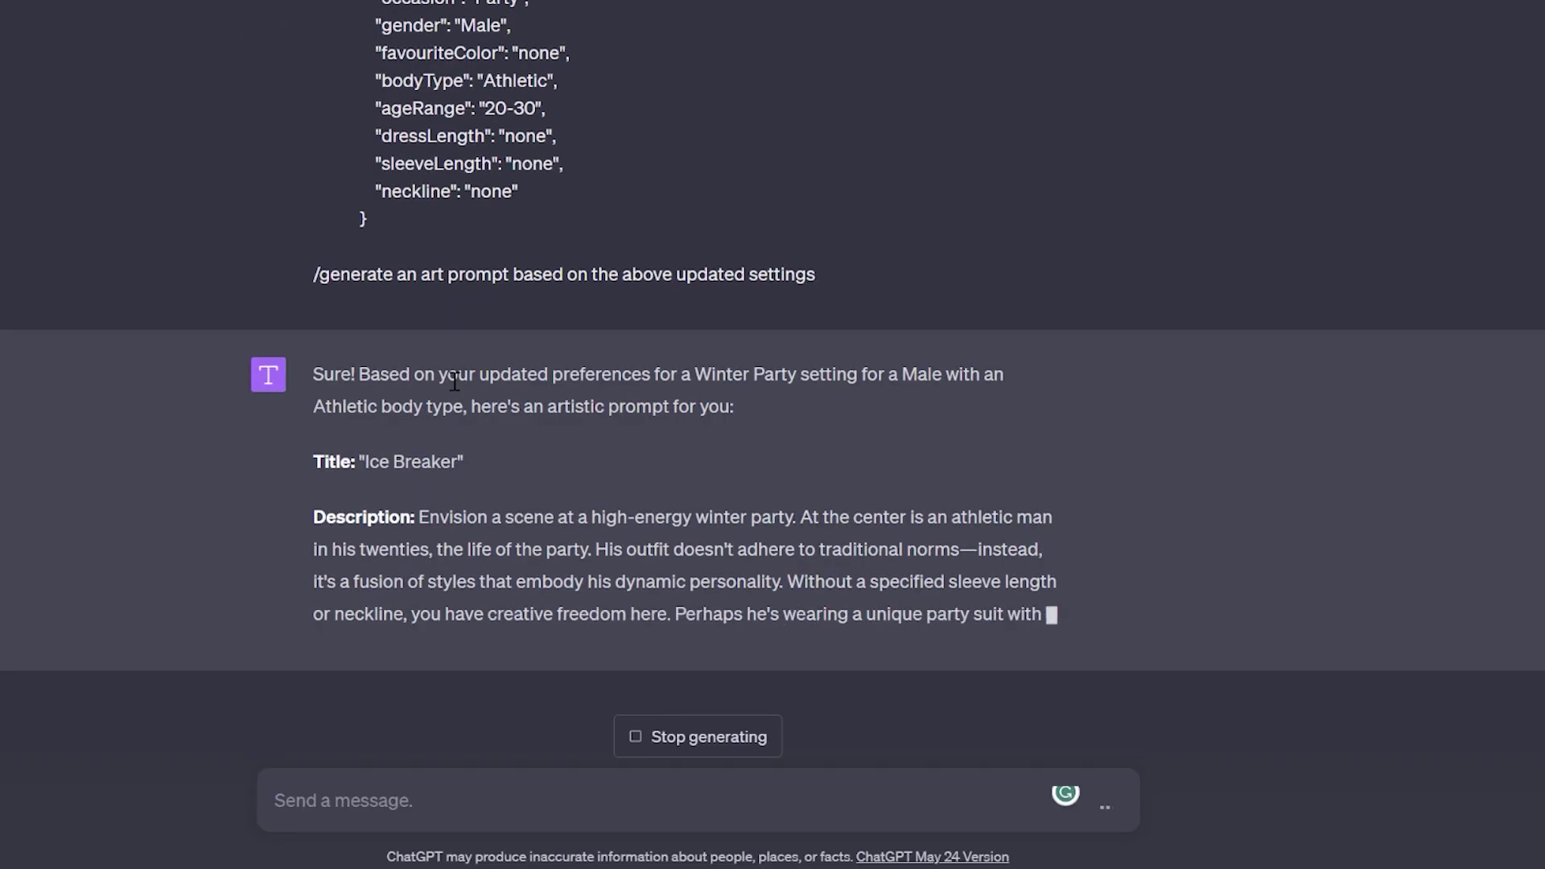
{"action": "scroll", "coordinate": [485, 394], "scroll_direction": "up", "scroll_amount": 4}
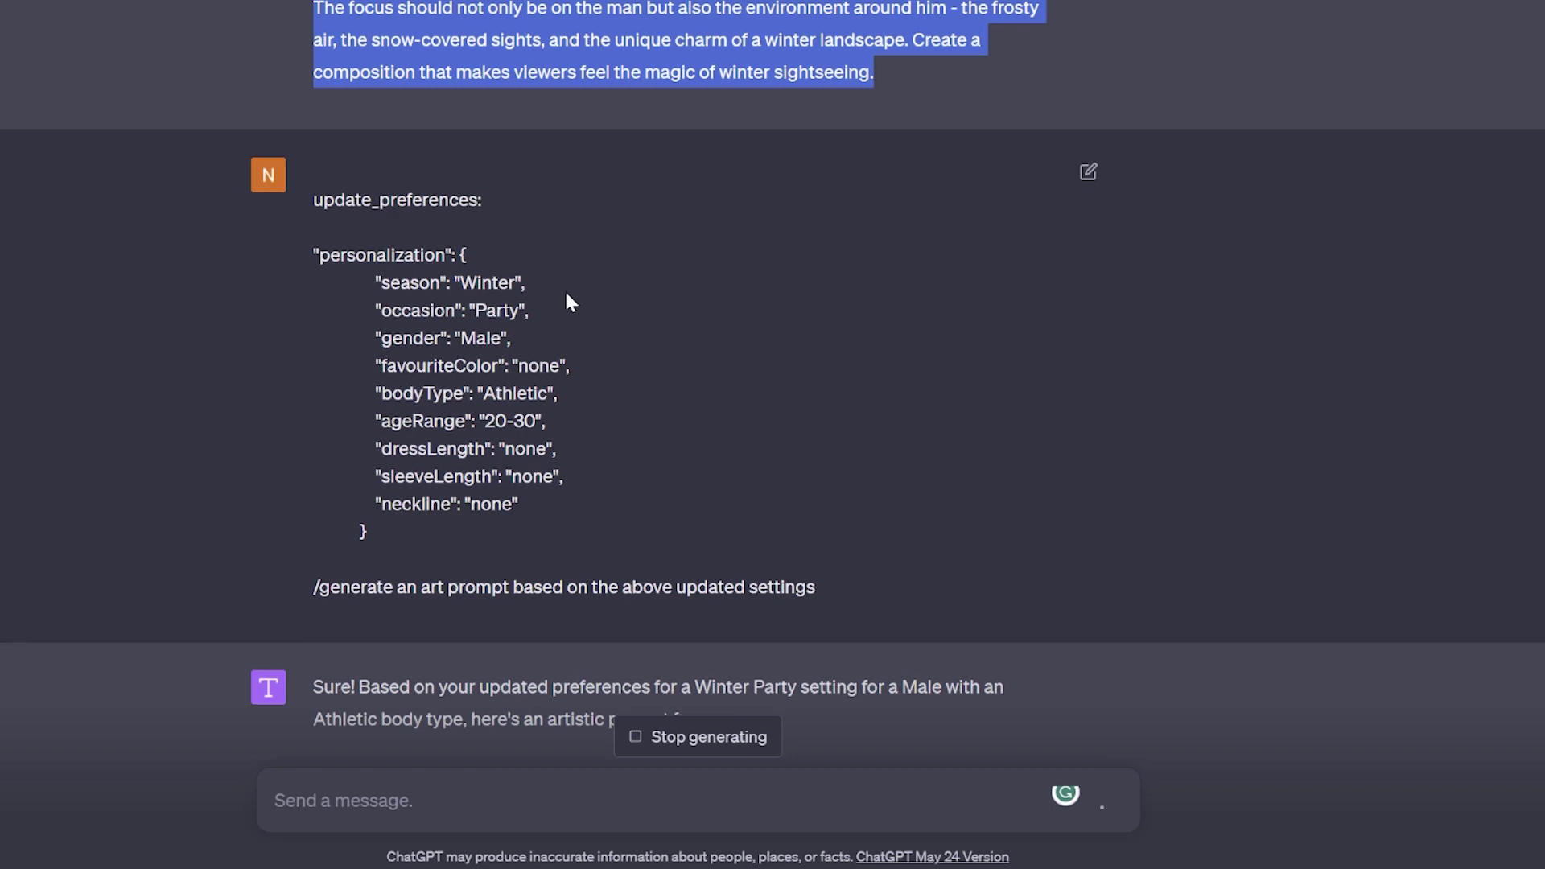
{"action": "scroll", "coordinate": [565, 289], "scroll_direction": "down", "scroll_amount": 6}
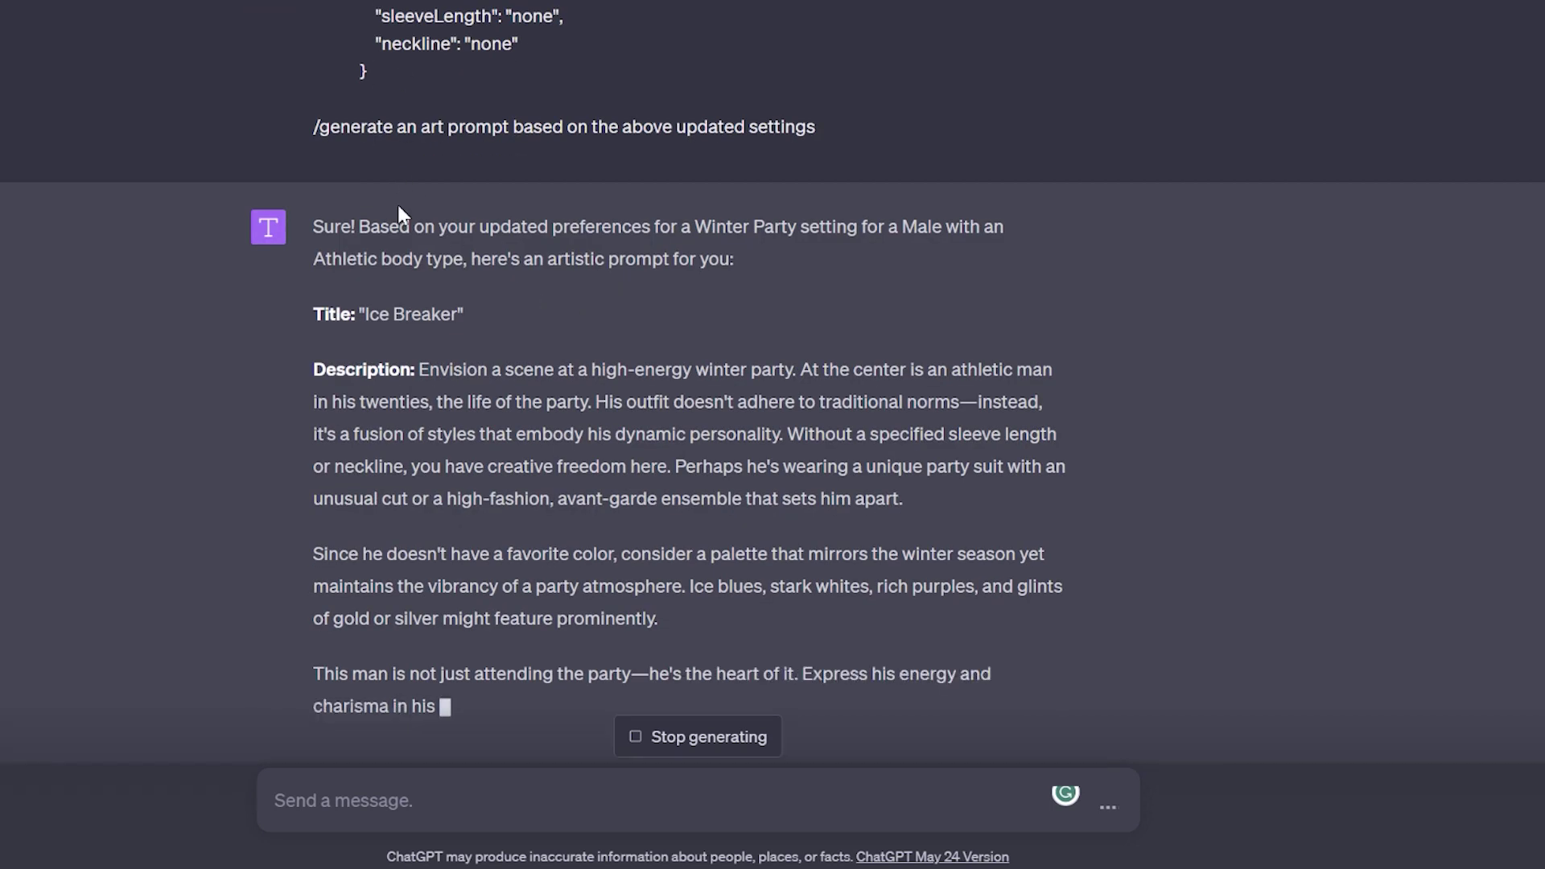
{"action": "left_click_drag", "start_coordinate": [418, 370], "coordinate": [909, 631]}
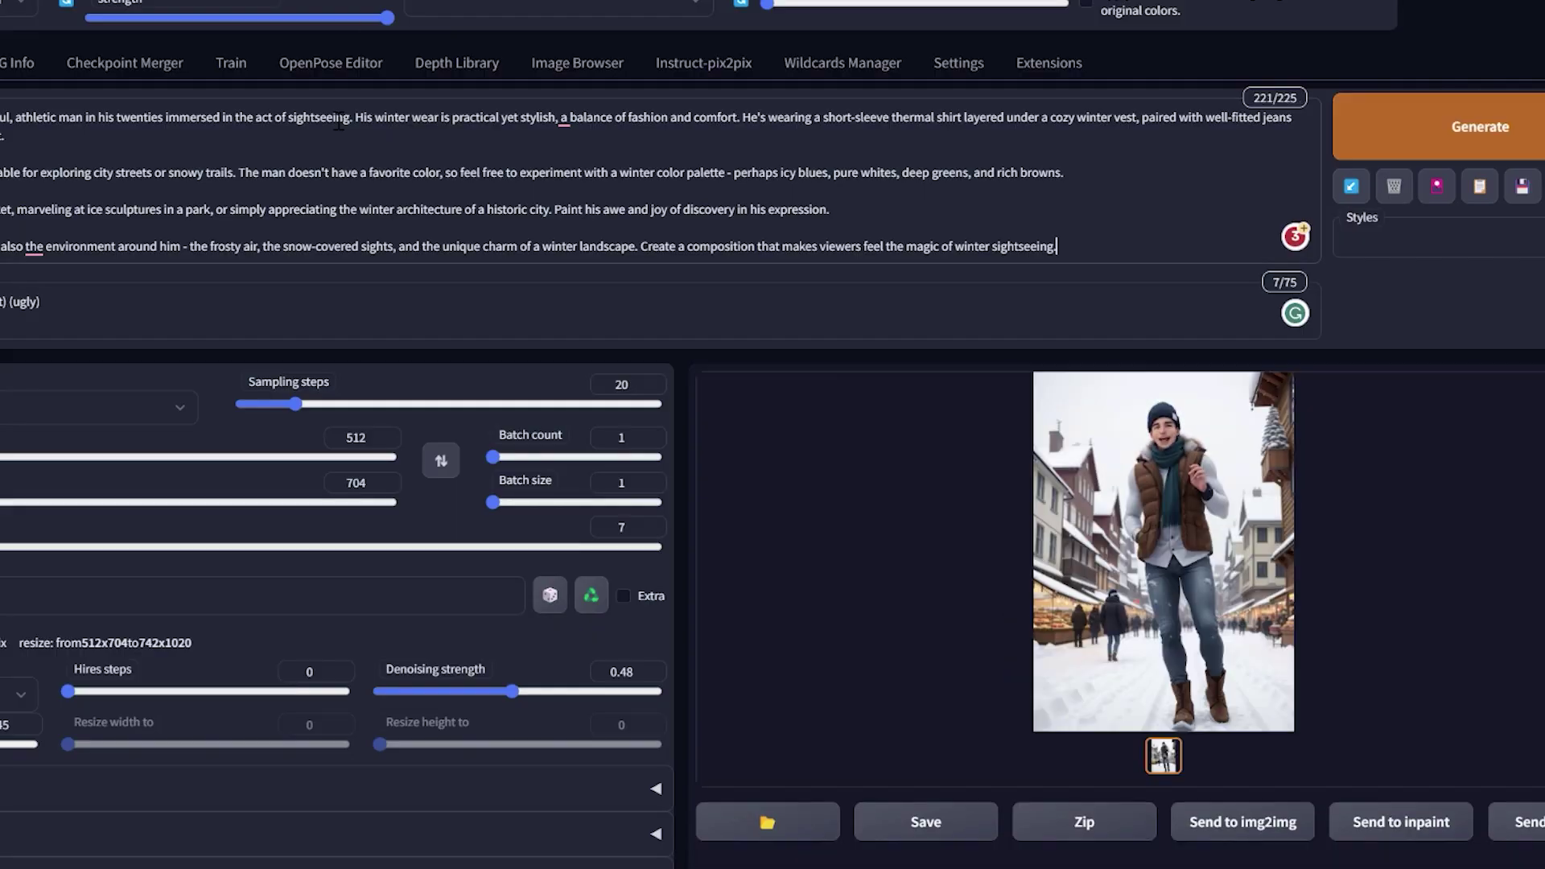
{"action": "left_click", "coordinate": [246, 156]}
{"action": "key", "text": "ctrl+a"}
{"action": "key", "text": "ctrl+v"}
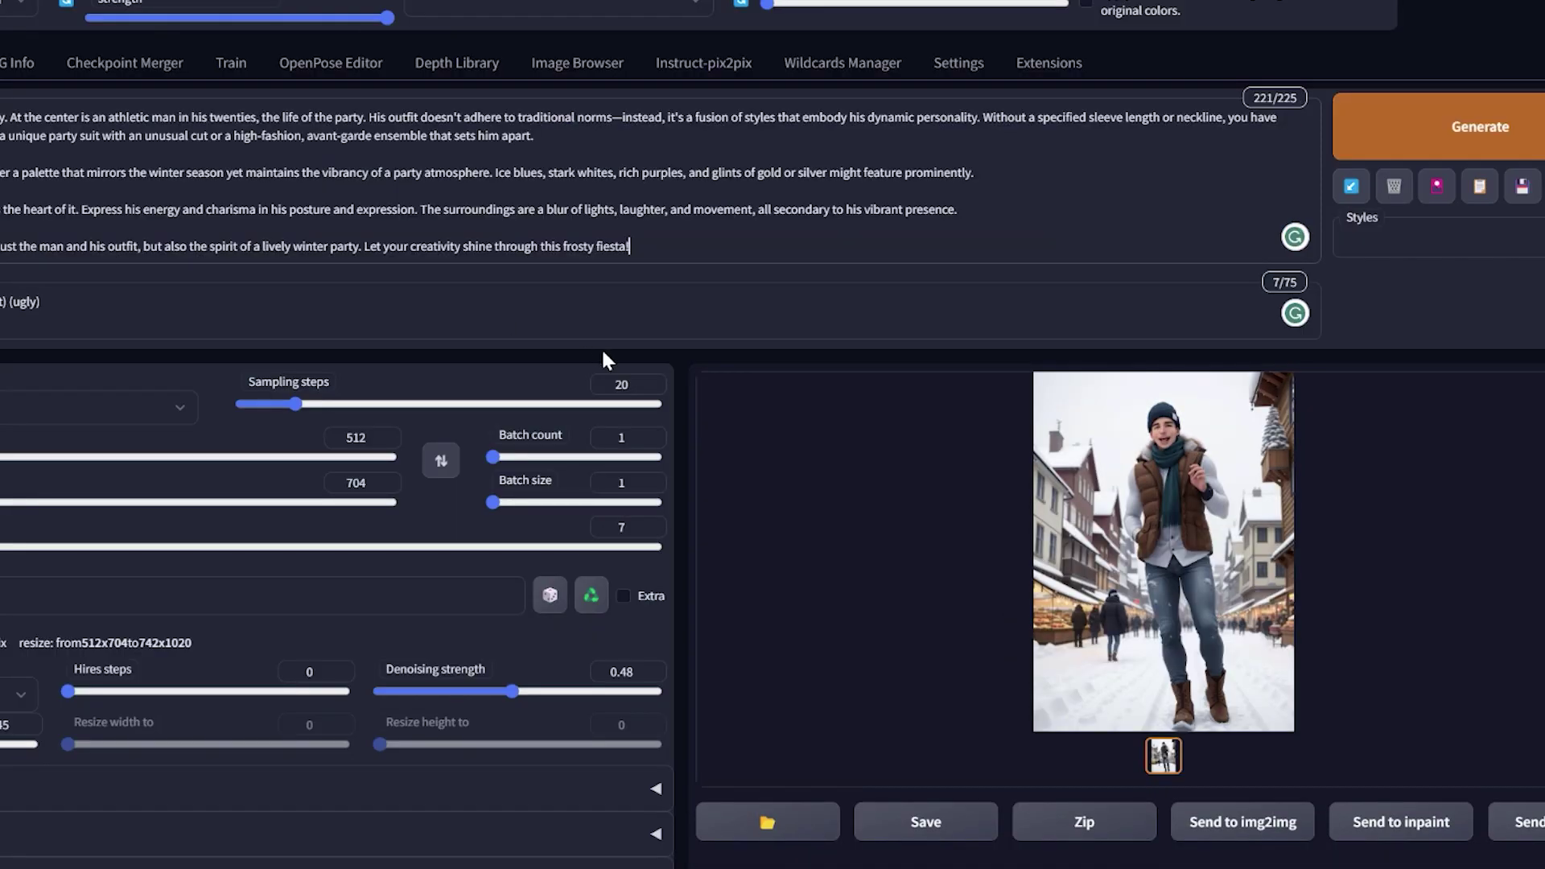
{"action": "left_click", "coordinate": [1046, 504]}
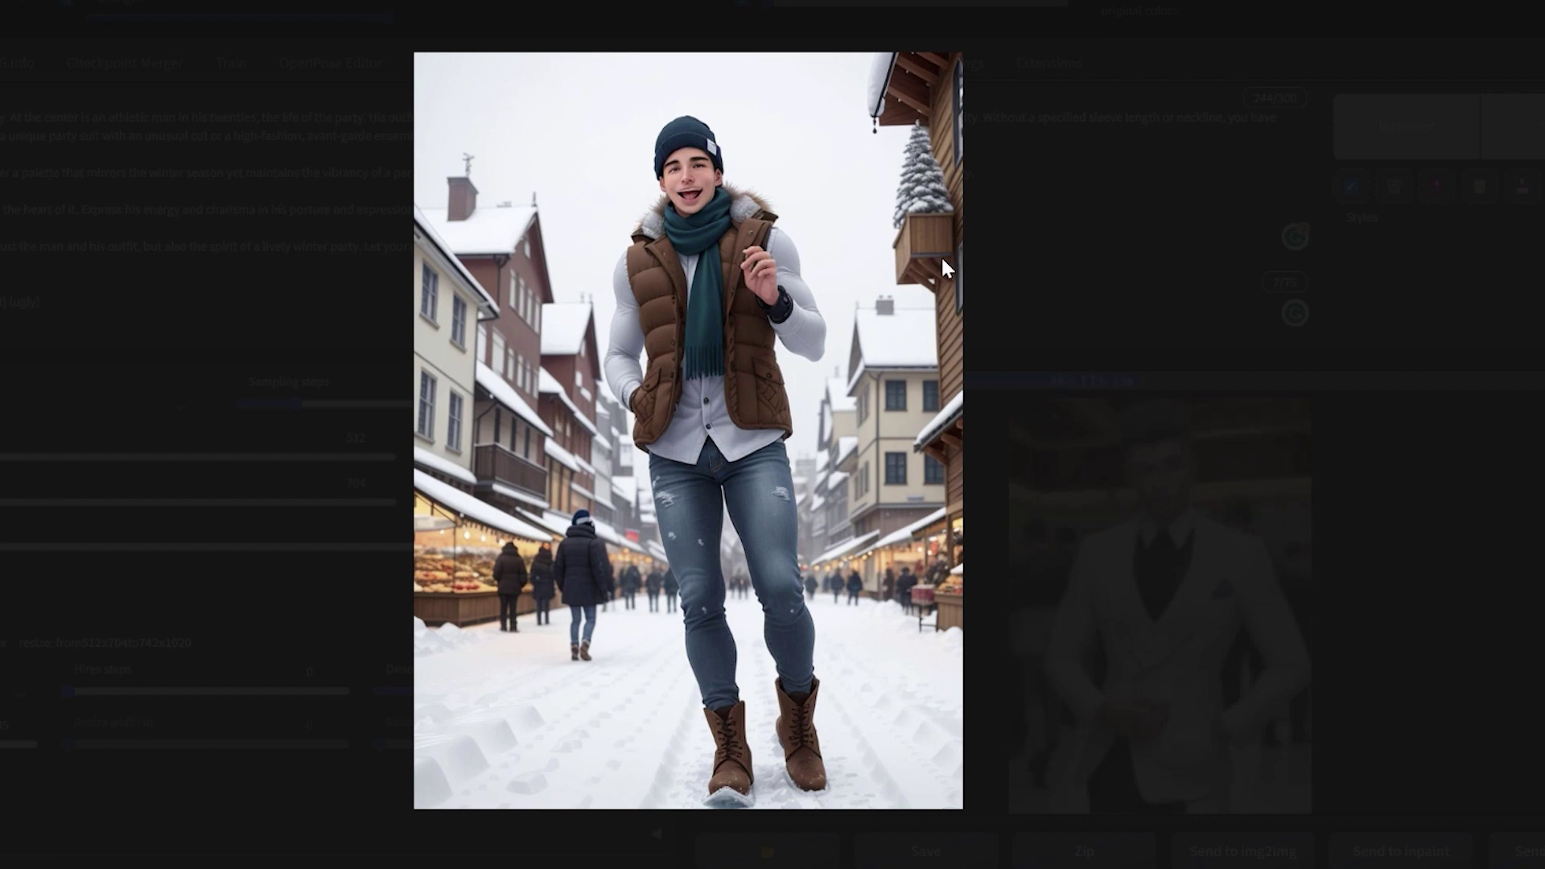
{"action": "left_click", "coordinate": [968, 282]}
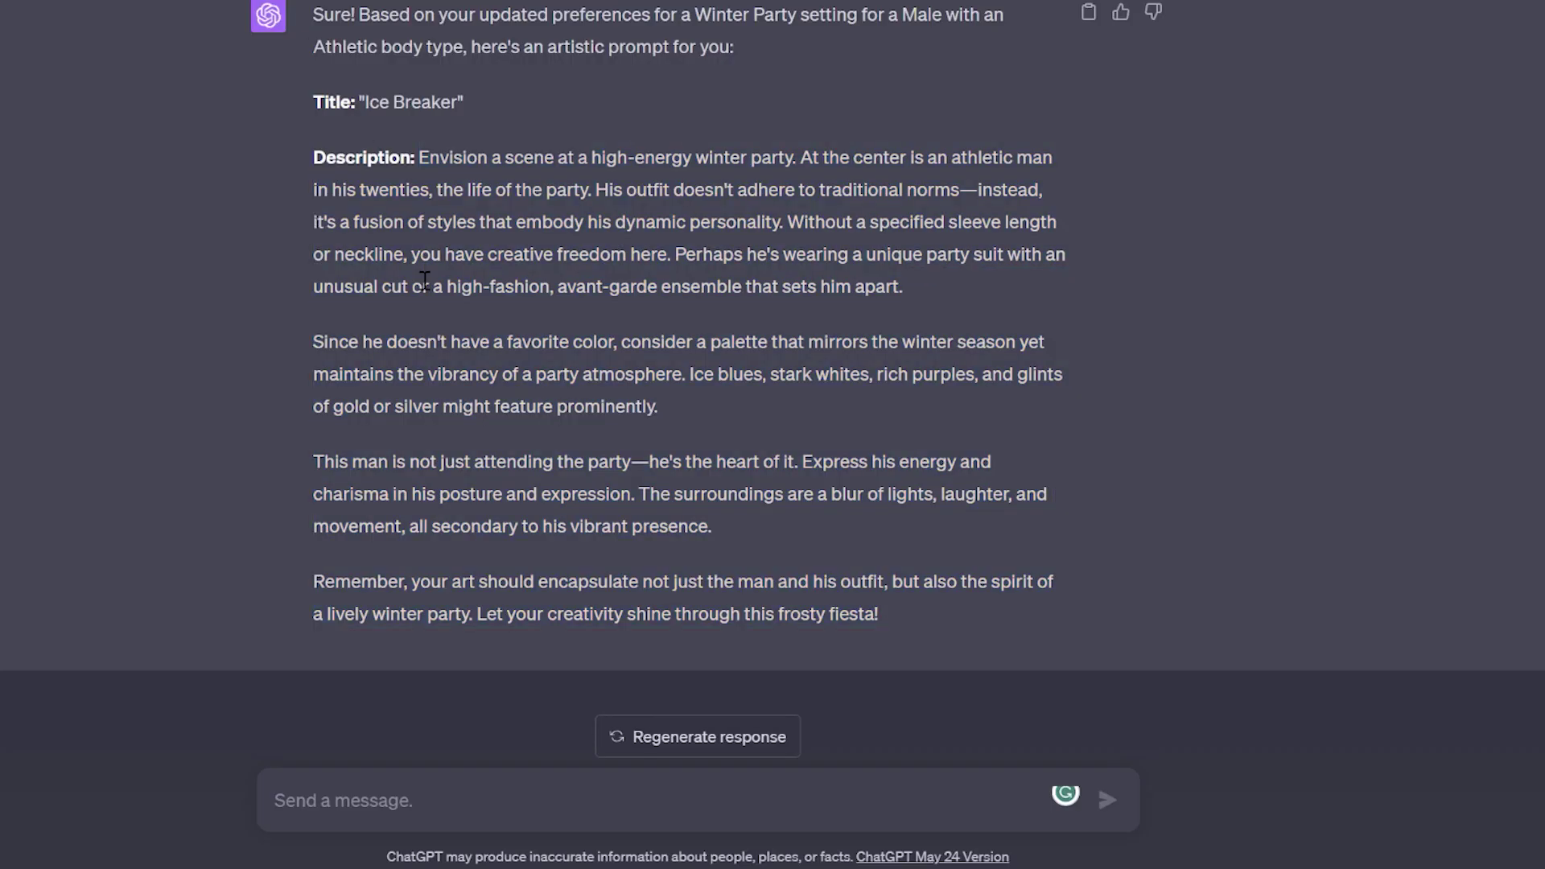
- Generate another image in Stable Diffusion from the "Frosty Observations" description and view the white-suit party image at full size
{"action": "scroll", "coordinate": [422, 289], "scroll_direction": "up", "scroll_amount": 5}
{"action": "scroll", "coordinate": [422, 289], "scroll_direction": "up", "scroll_amount": 10}
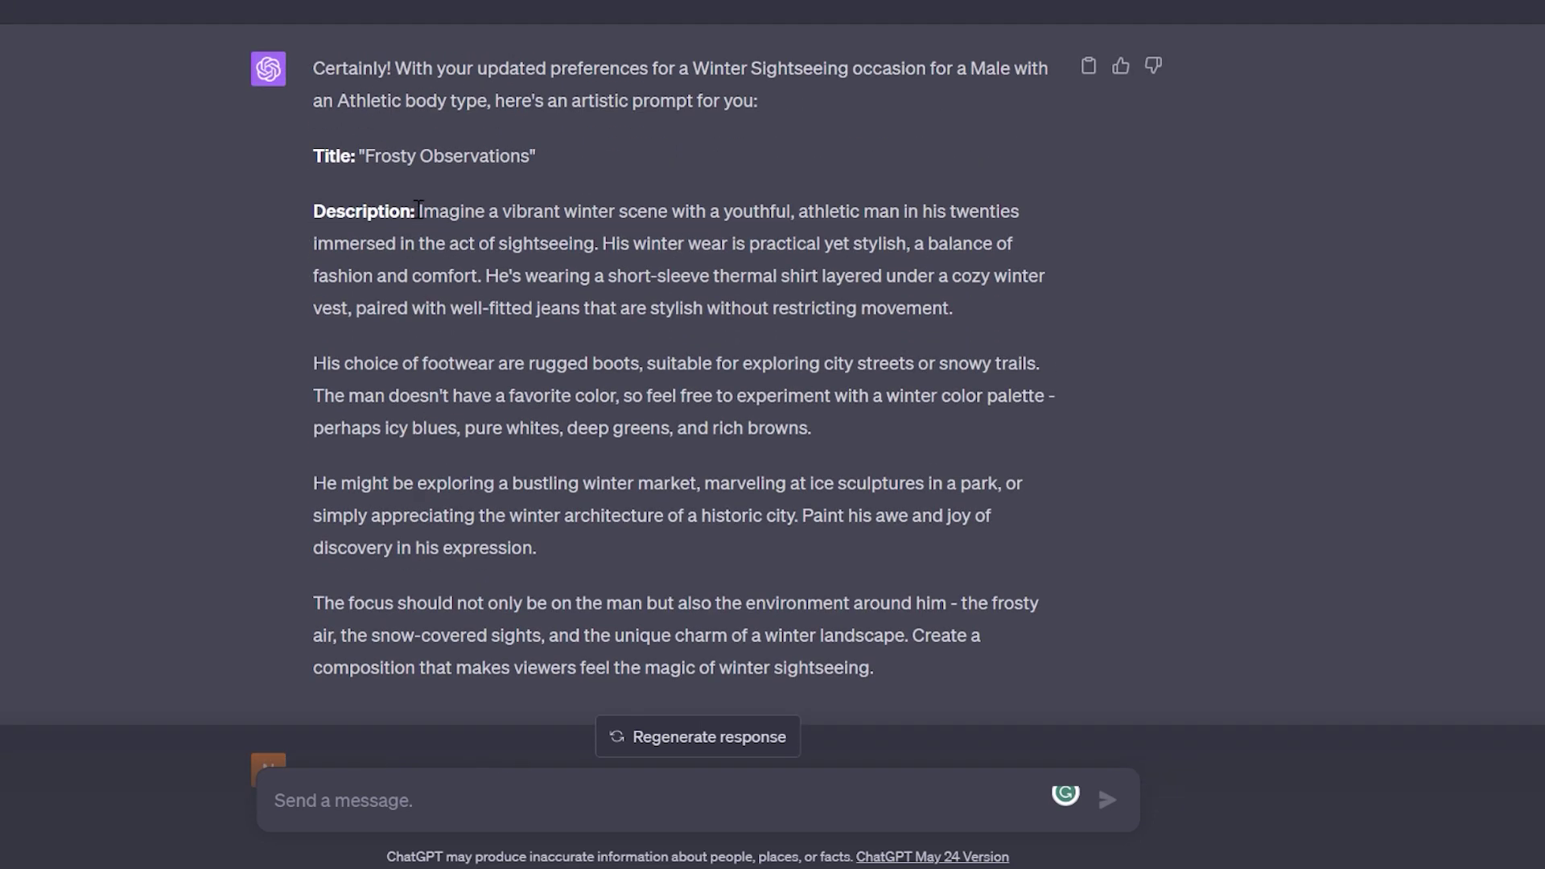
{"action": "left_click_drag", "start_coordinate": [418, 211], "coordinate": [871, 670]}
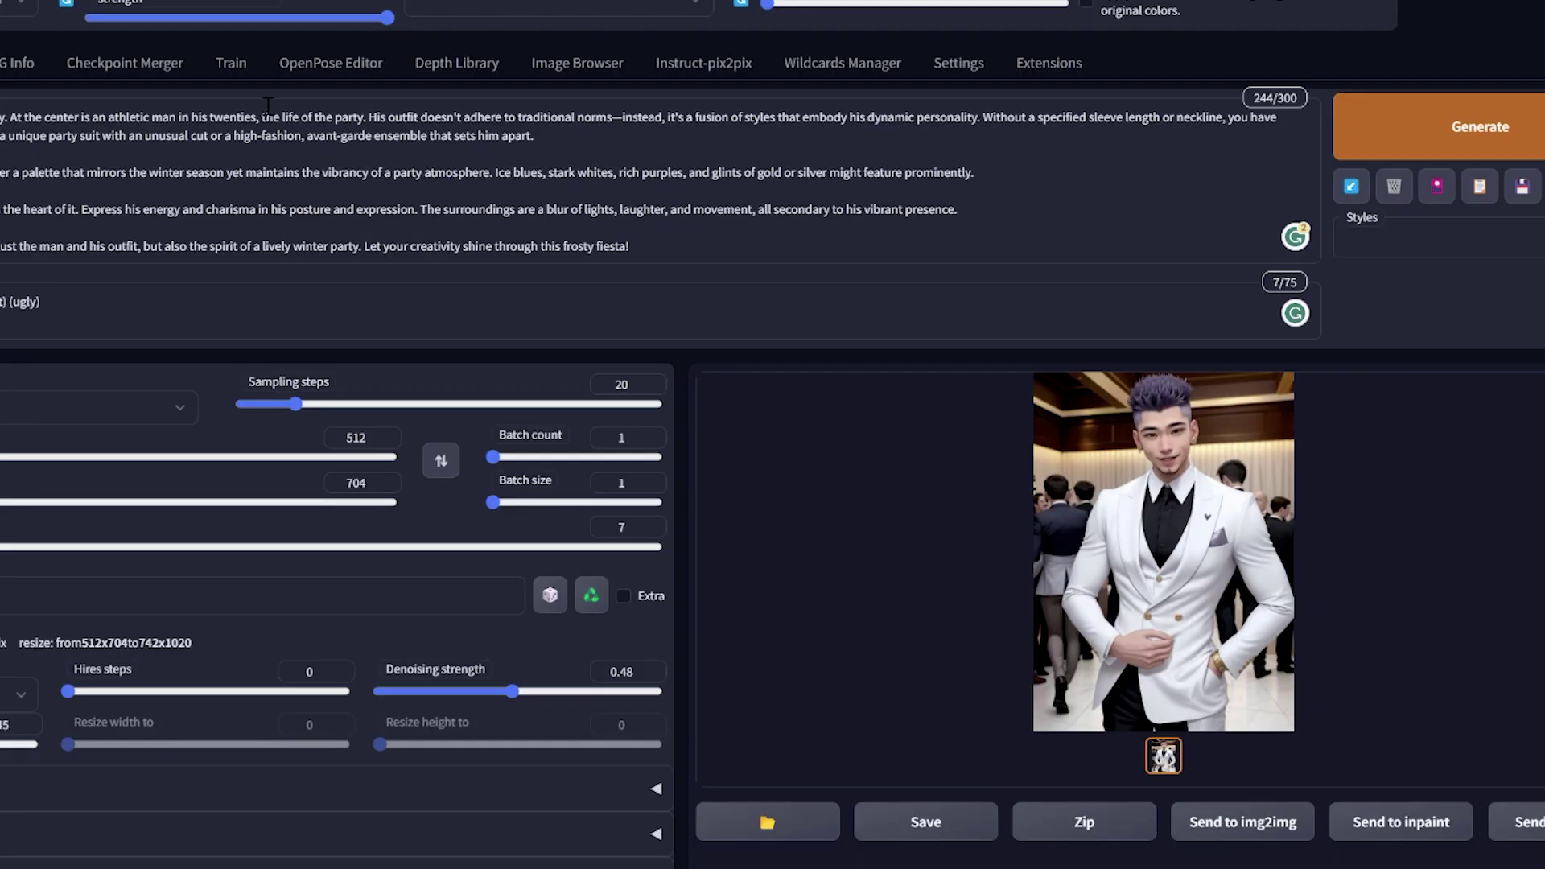
{"action": "left_click", "coordinate": [268, 106]}
{"action": "key", "text": "ctrl+a"}
{"action": "key", "text": "ctrl+v"}
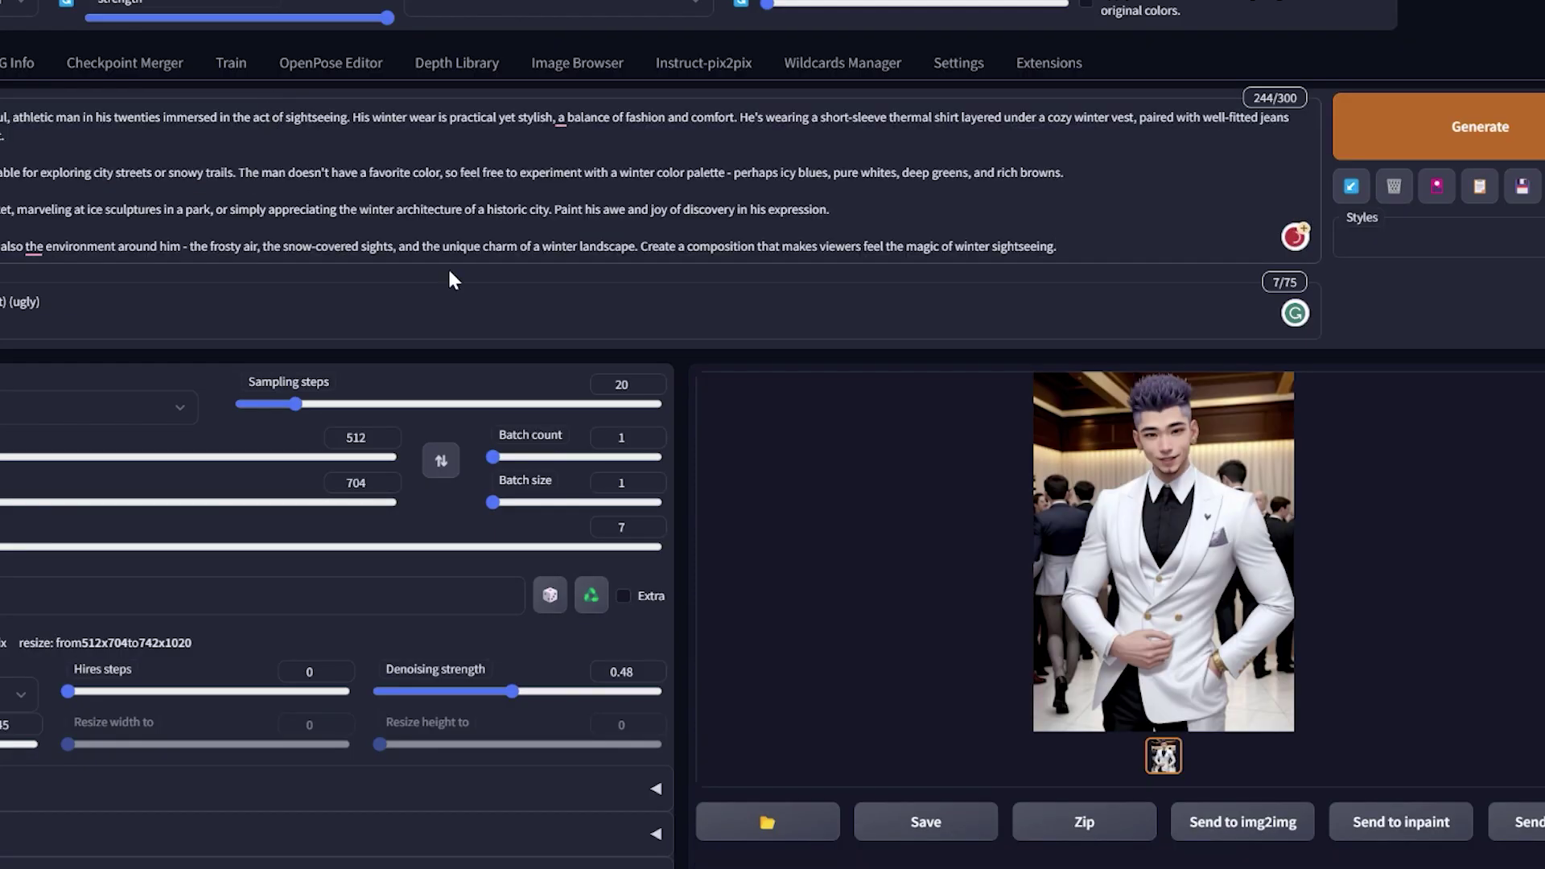
{"action": "key", "text": "ctrl+Return"}
{"action": "left_click", "coordinate": [1102, 494]}
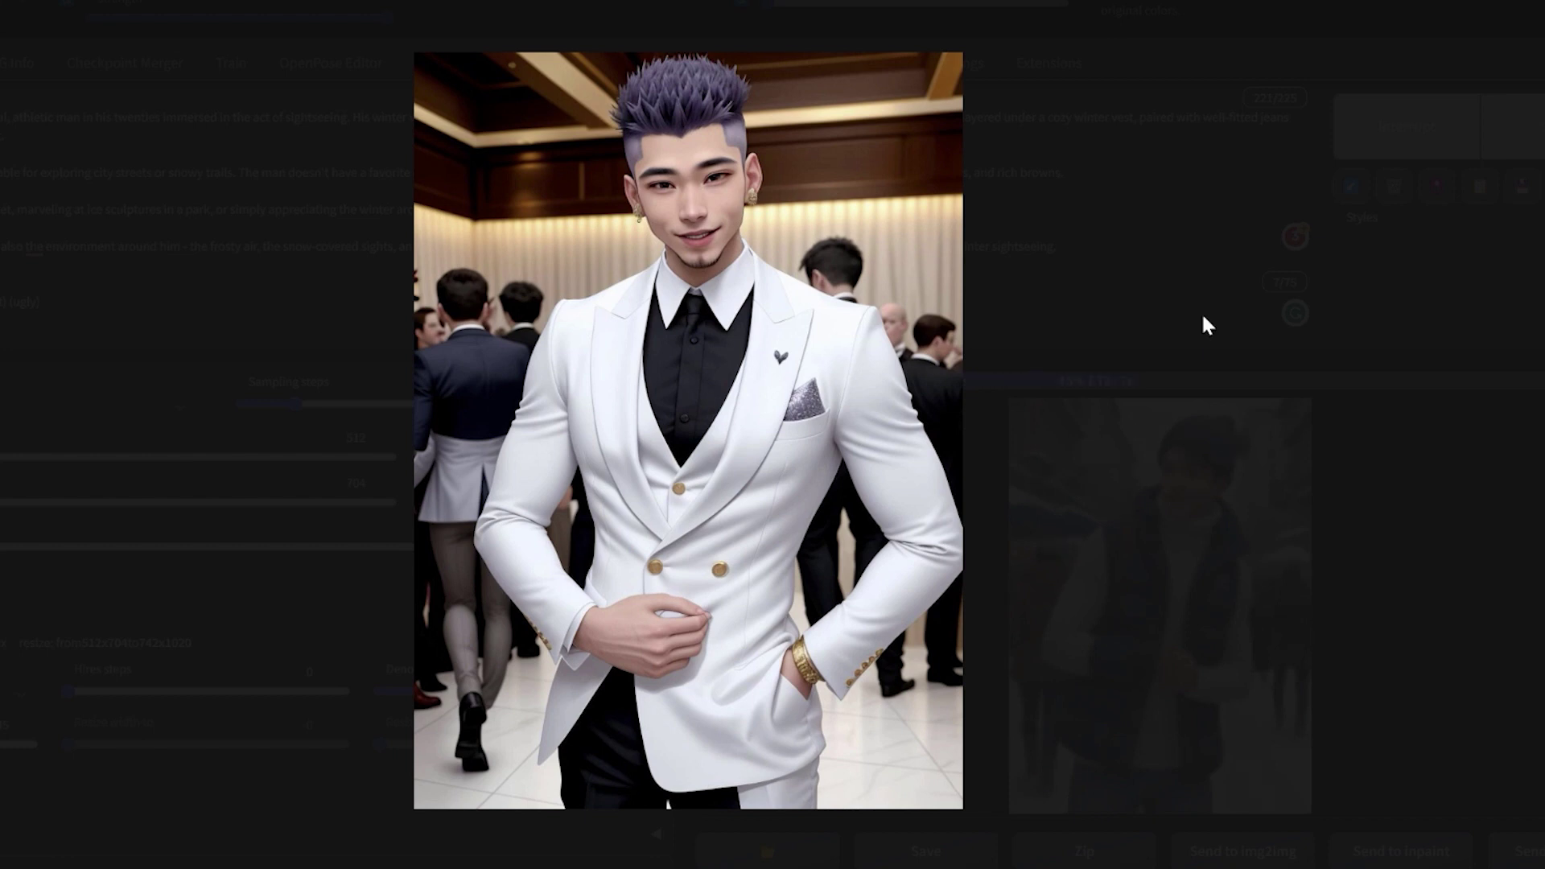
{"action": "left_click", "coordinate": [1162, 287]}
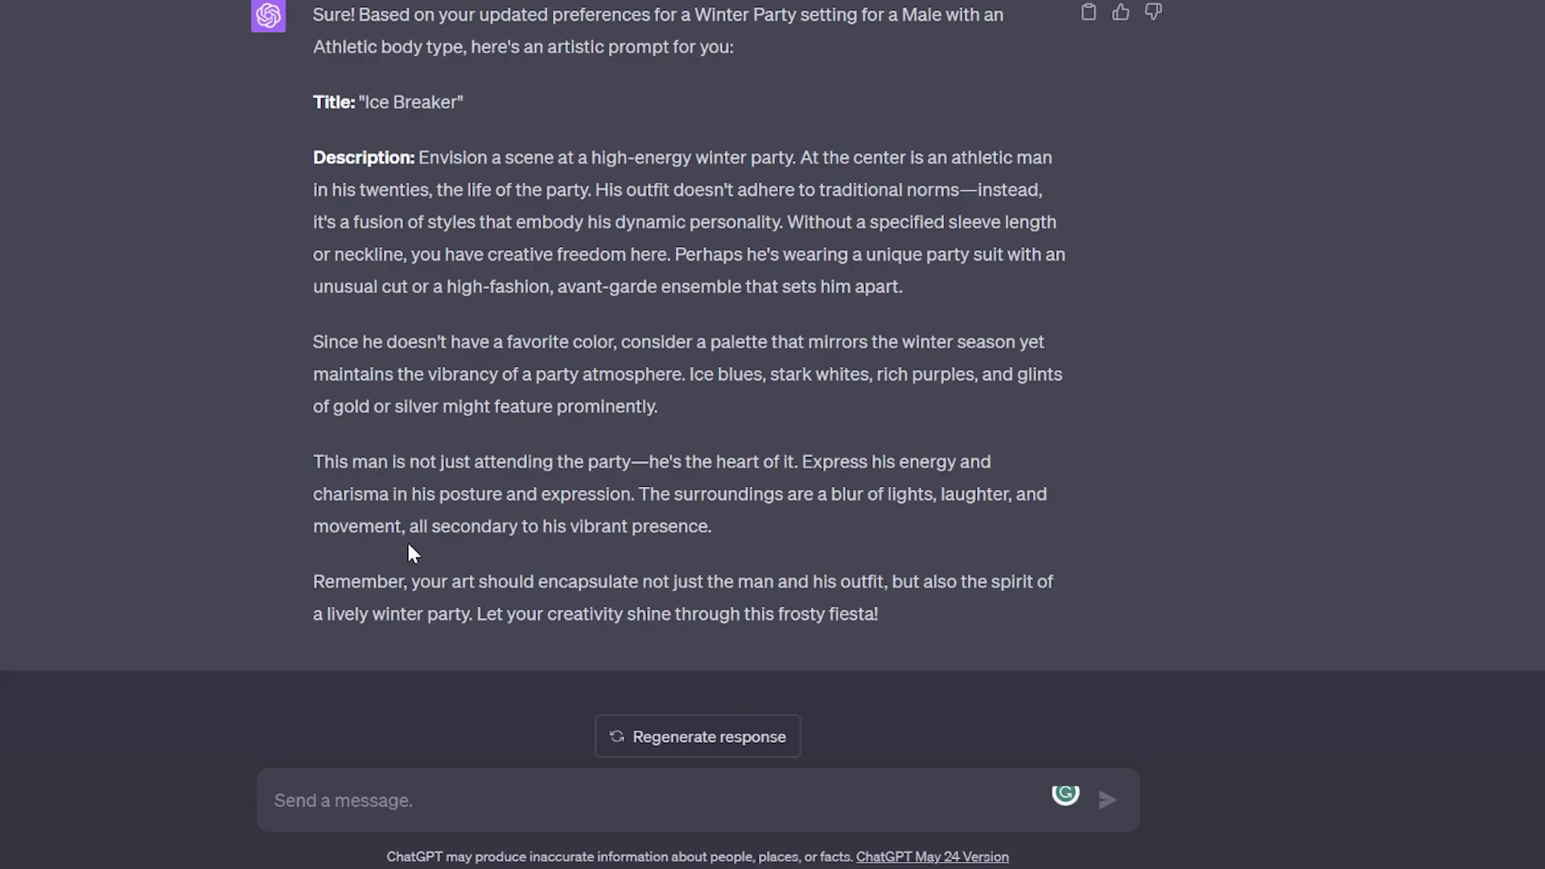
- Copy the whole latest update_preferences message in ChatGPT, including its /generate line, and paste it into a new message
{"action": "scroll", "coordinate": [328, 178], "scroll_direction": "up", "scroll_amount": 5}
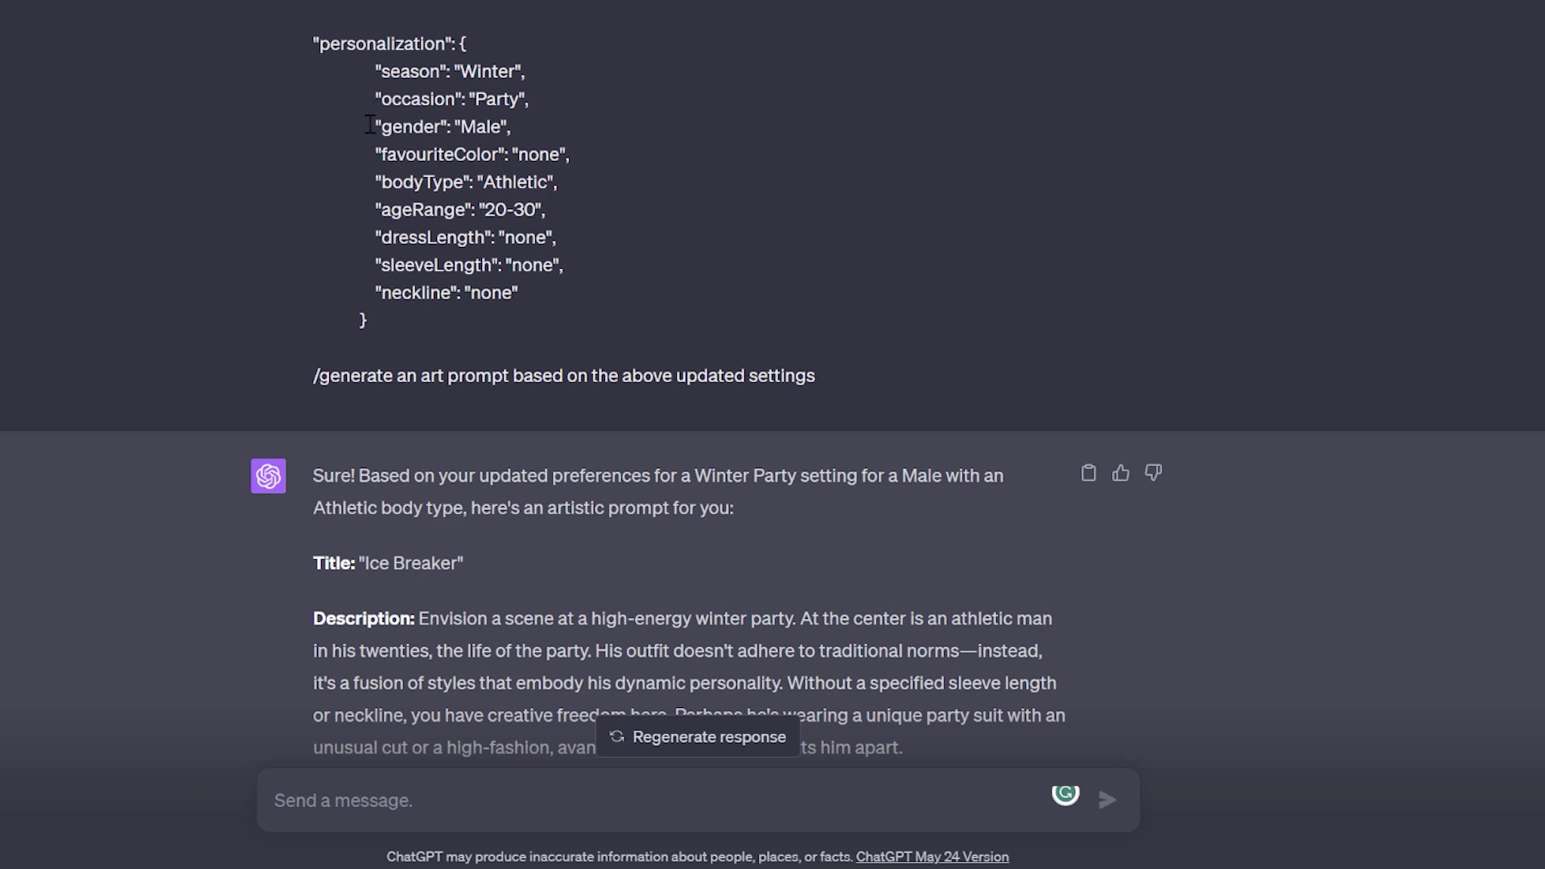
{"action": "scroll", "coordinate": [369, 125], "scroll_direction": "up", "scroll_amount": 2}
{"action": "left_click_drag", "start_coordinate": [309, 161], "coordinate": [518, 412]}
{"action": "left_click_drag", "start_coordinate": [278, 86], "coordinate": [870, 497]}
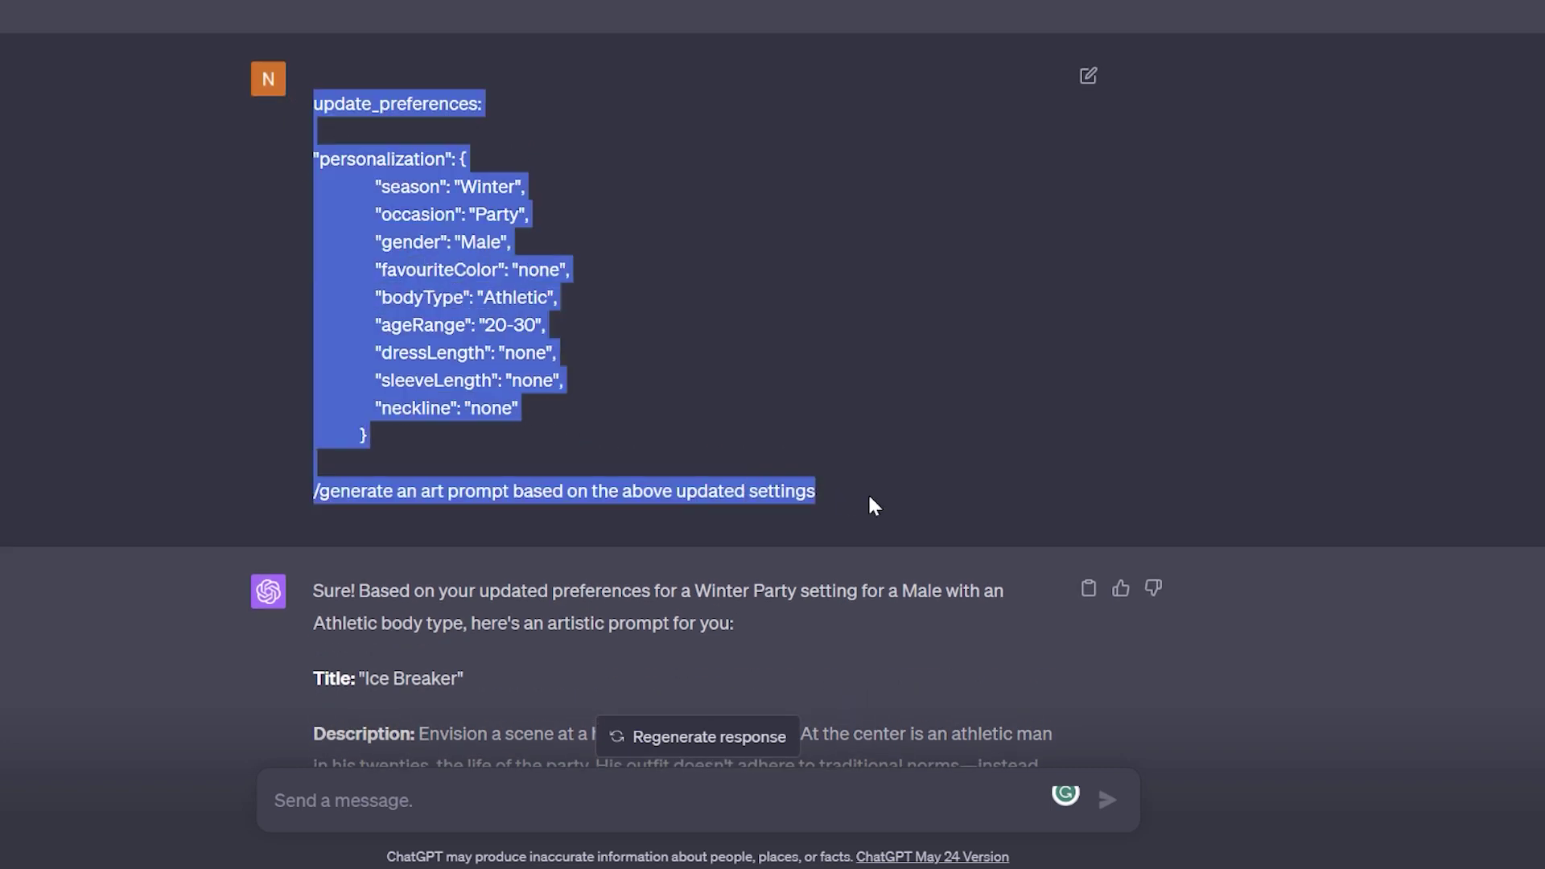
{"action": "left_click", "coordinate": [408, 791]}
{"action": "key", "text": "ctrl+v"}
- Set gender to "female" and occasion to "sightseeing" in the pasted preferences and send the message
{"action": "scroll", "coordinate": [445, 735], "scroll_direction": "up", "scroll_amount": 5}
{"action": "double_click", "coordinate": [445, 734]}
{"action": "type", "text": "female"}
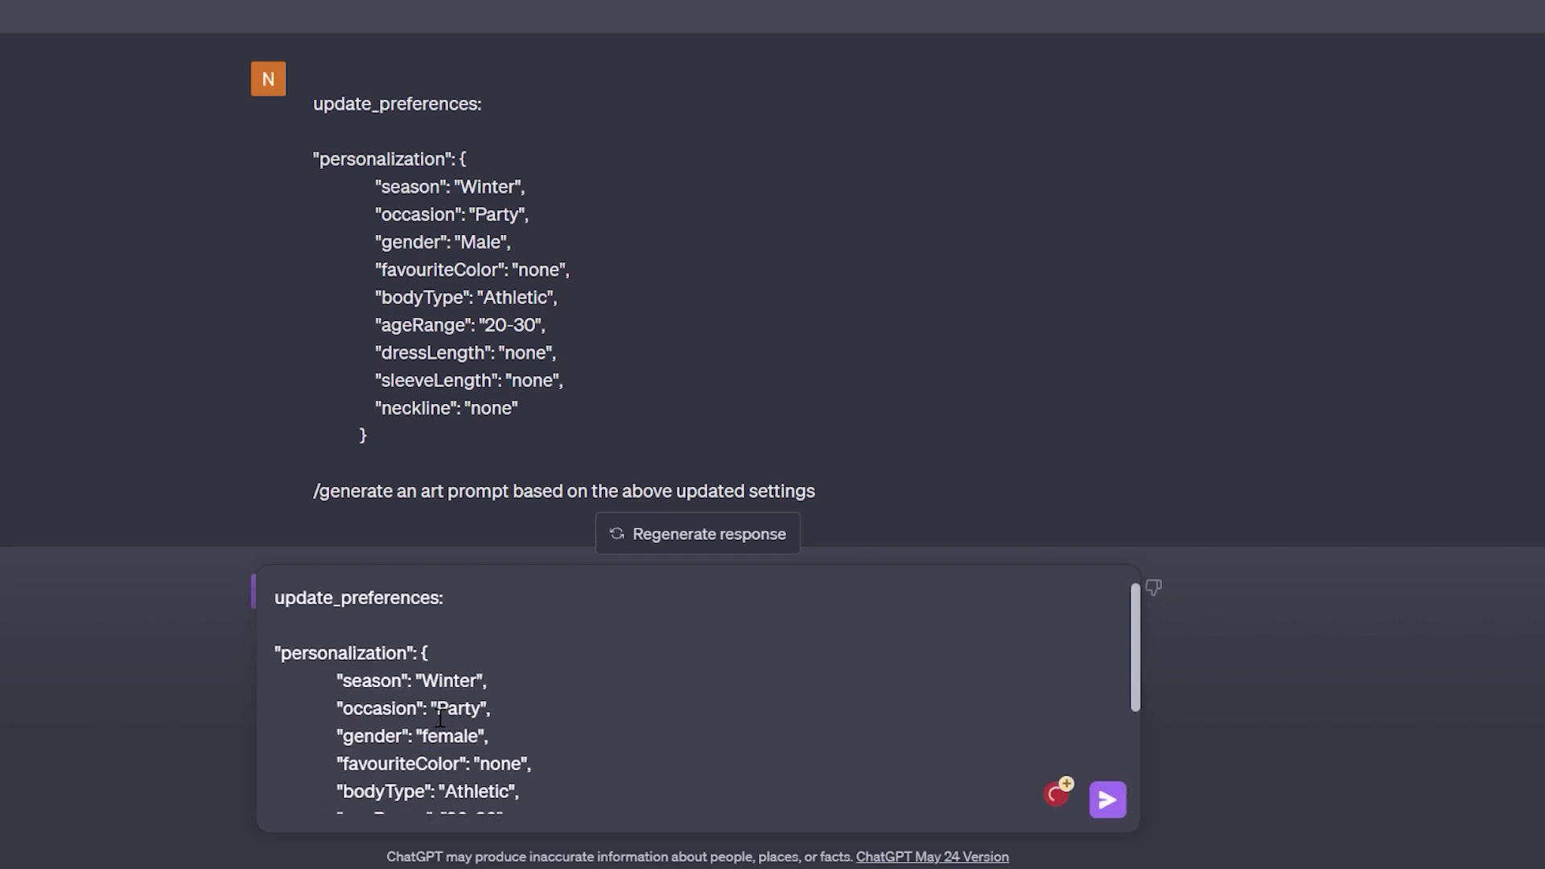
{"action": "double_click", "coordinate": [456, 708]}
{"action": "type", "text": "sightseeing"}
{"action": "scroll", "coordinate": [568, 701], "scroll_direction": "down", "scroll_amount": 3}
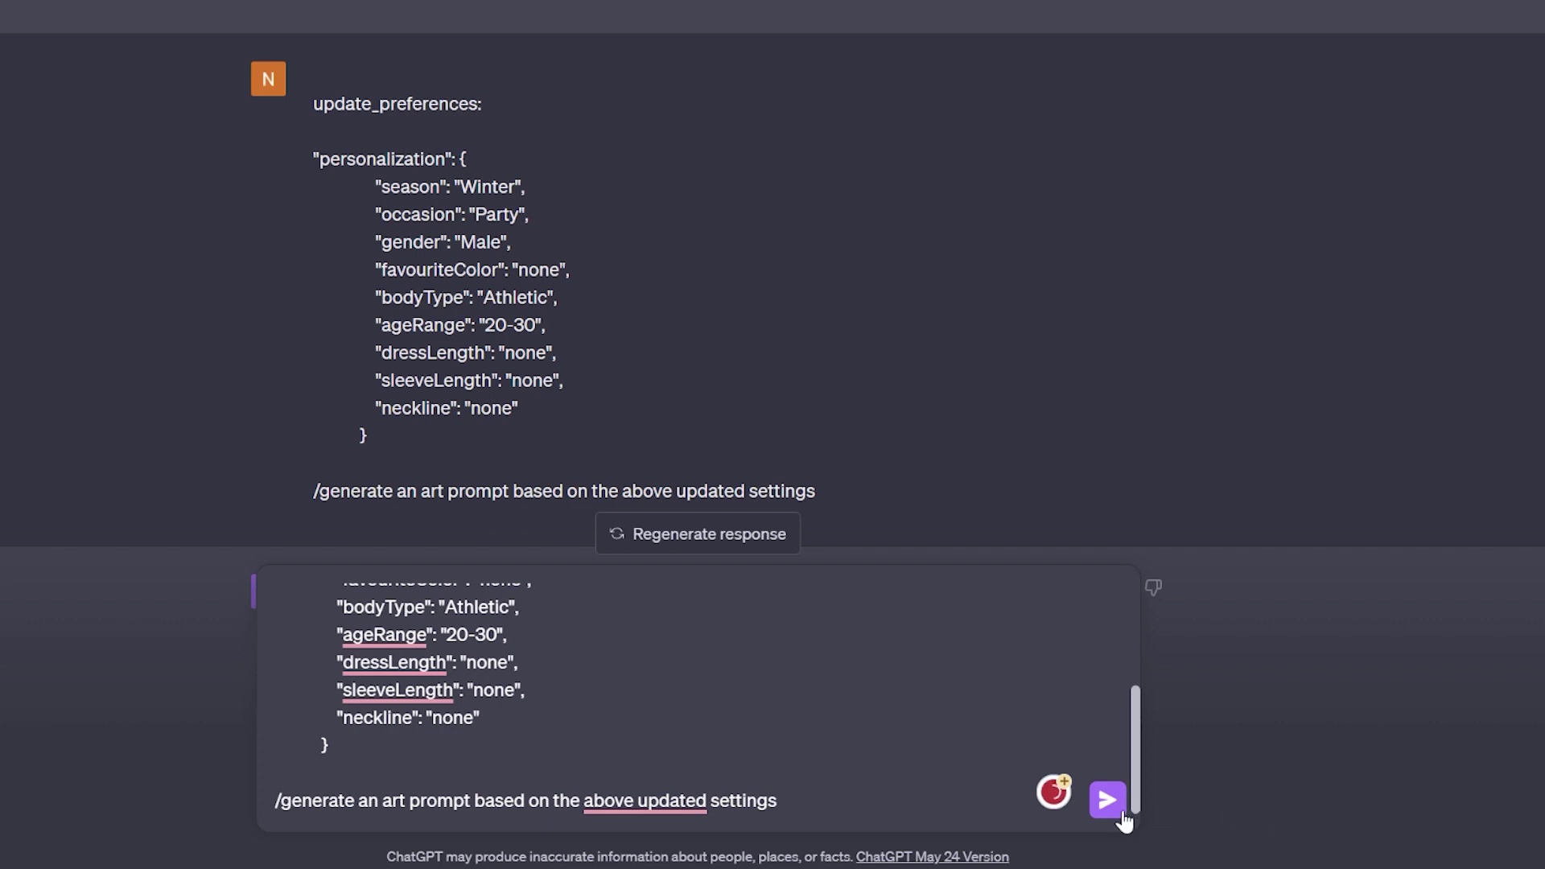
{"action": "left_click", "coordinate": [1108, 800]}
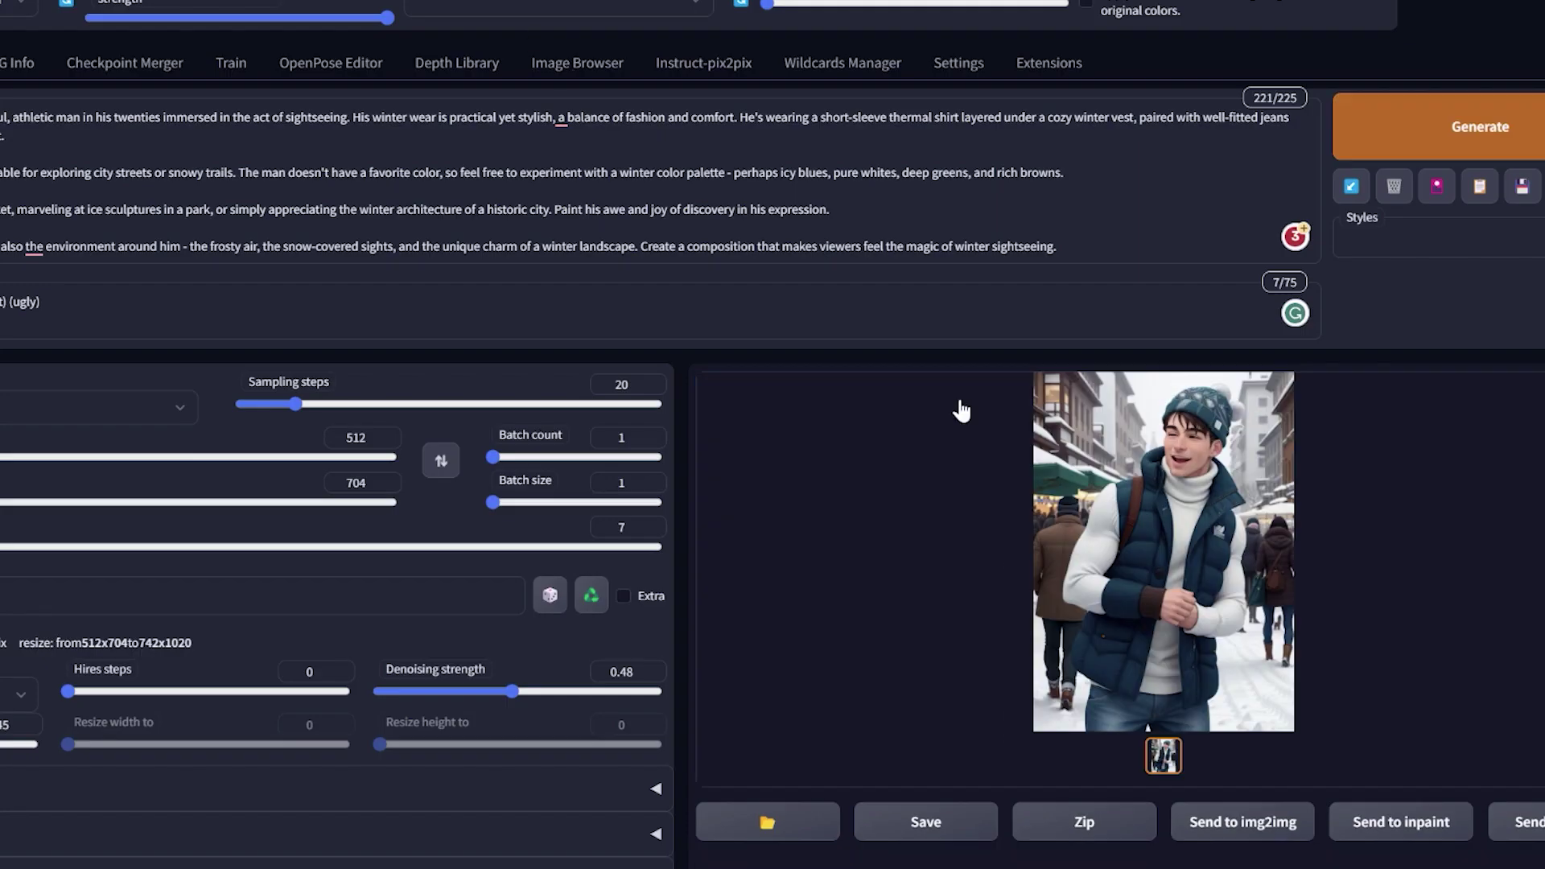
- View the latest male sightseeing image at full size in Stable Diffusion and generate a new one from ChatGPT's "Winter Wanderlust" description
{"action": "left_click", "coordinate": [1054, 482]}
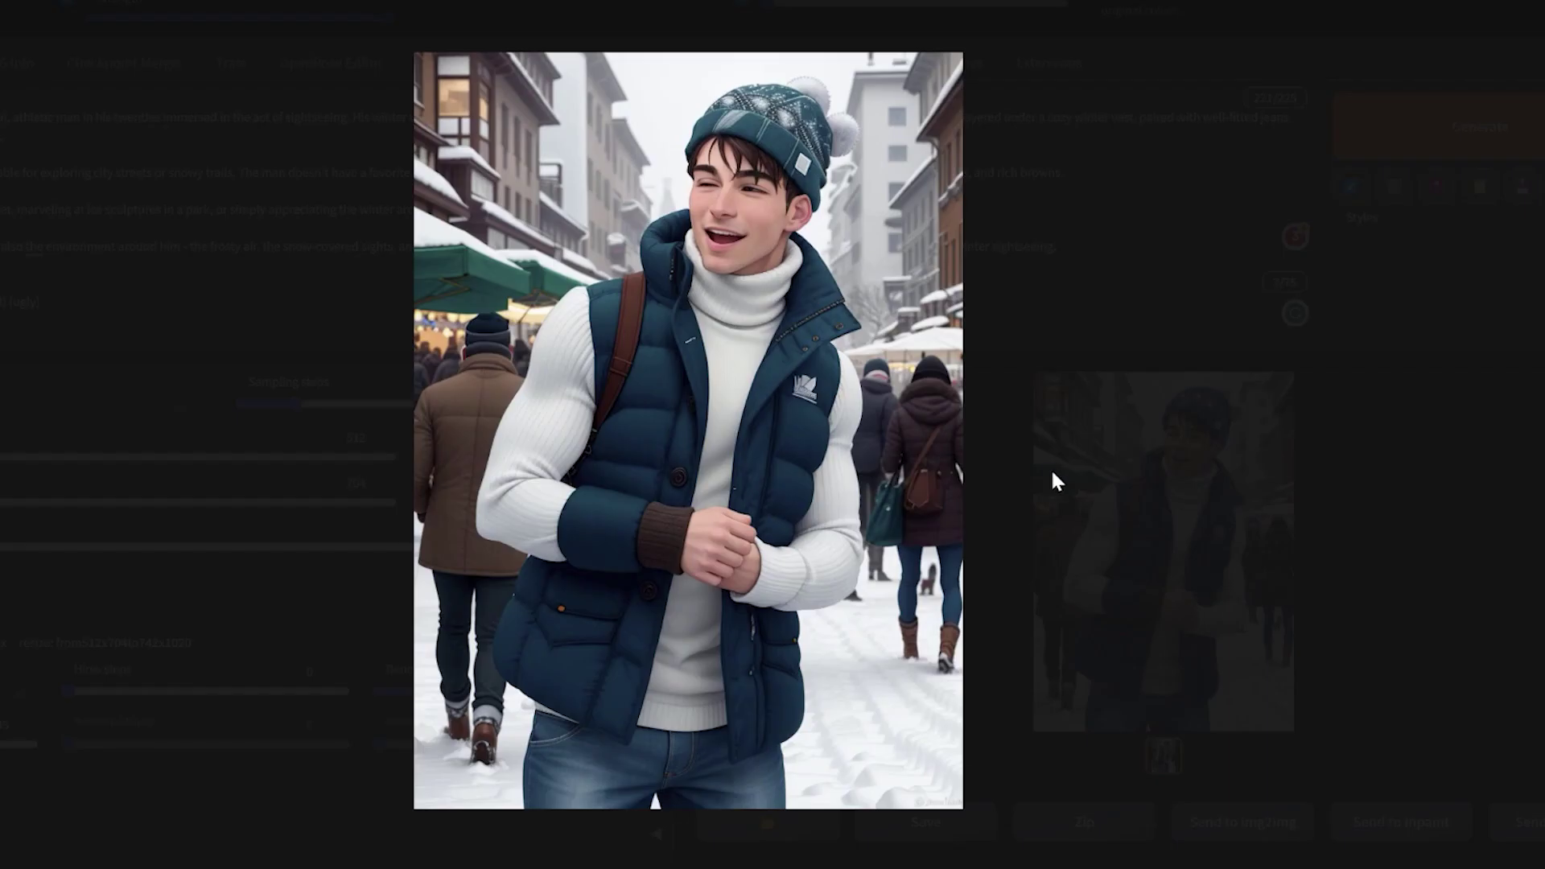
{"action": "left_click", "coordinate": [1075, 426]}
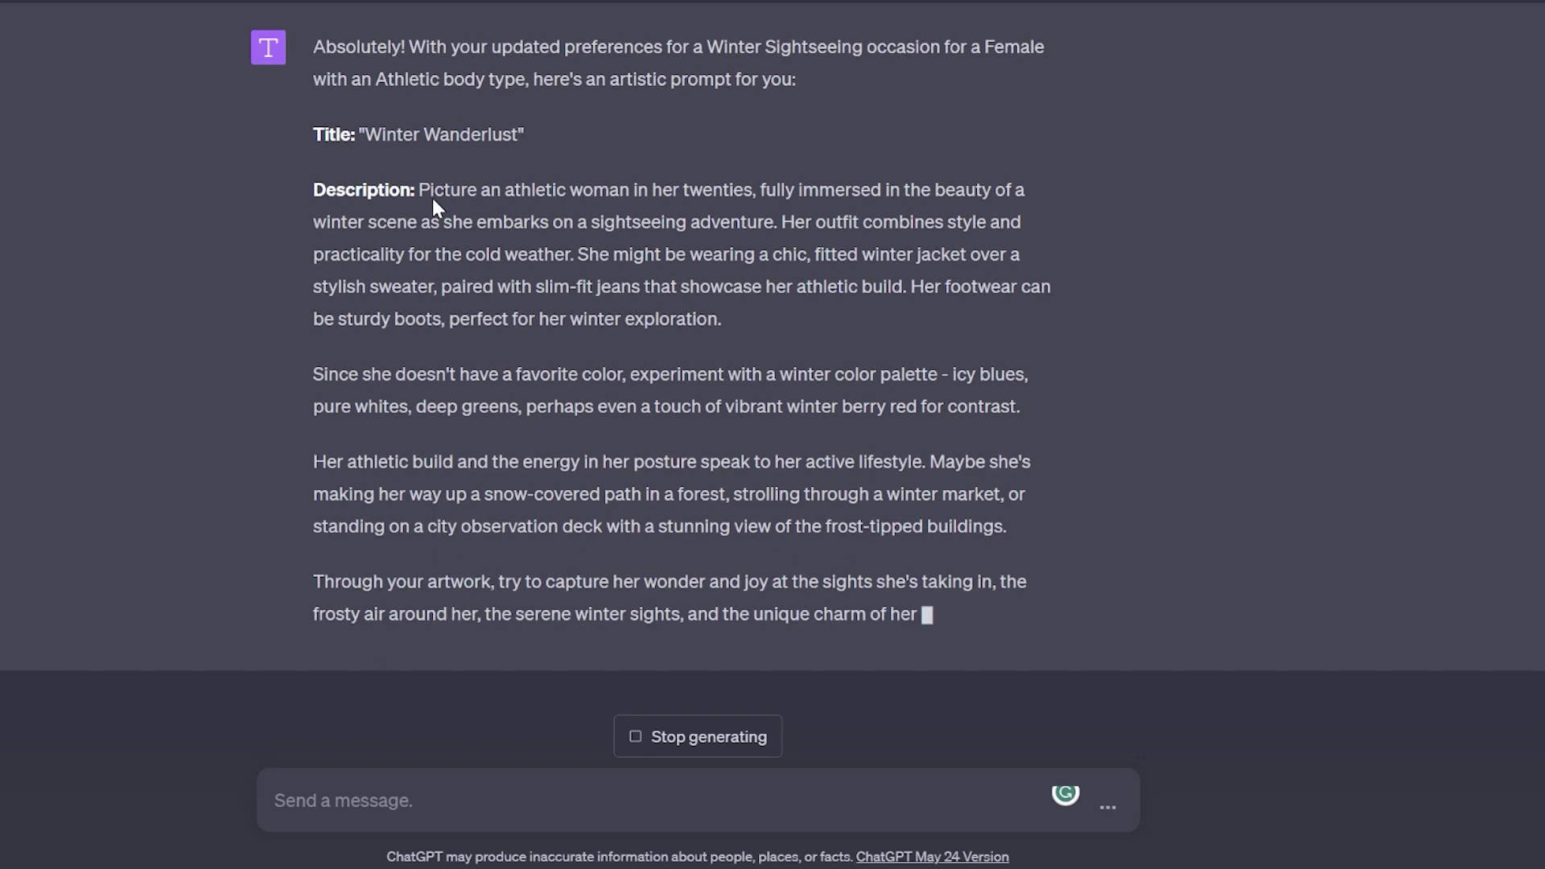
{"action": "left_click_drag", "start_coordinate": [418, 157], "coordinate": [1040, 622]}
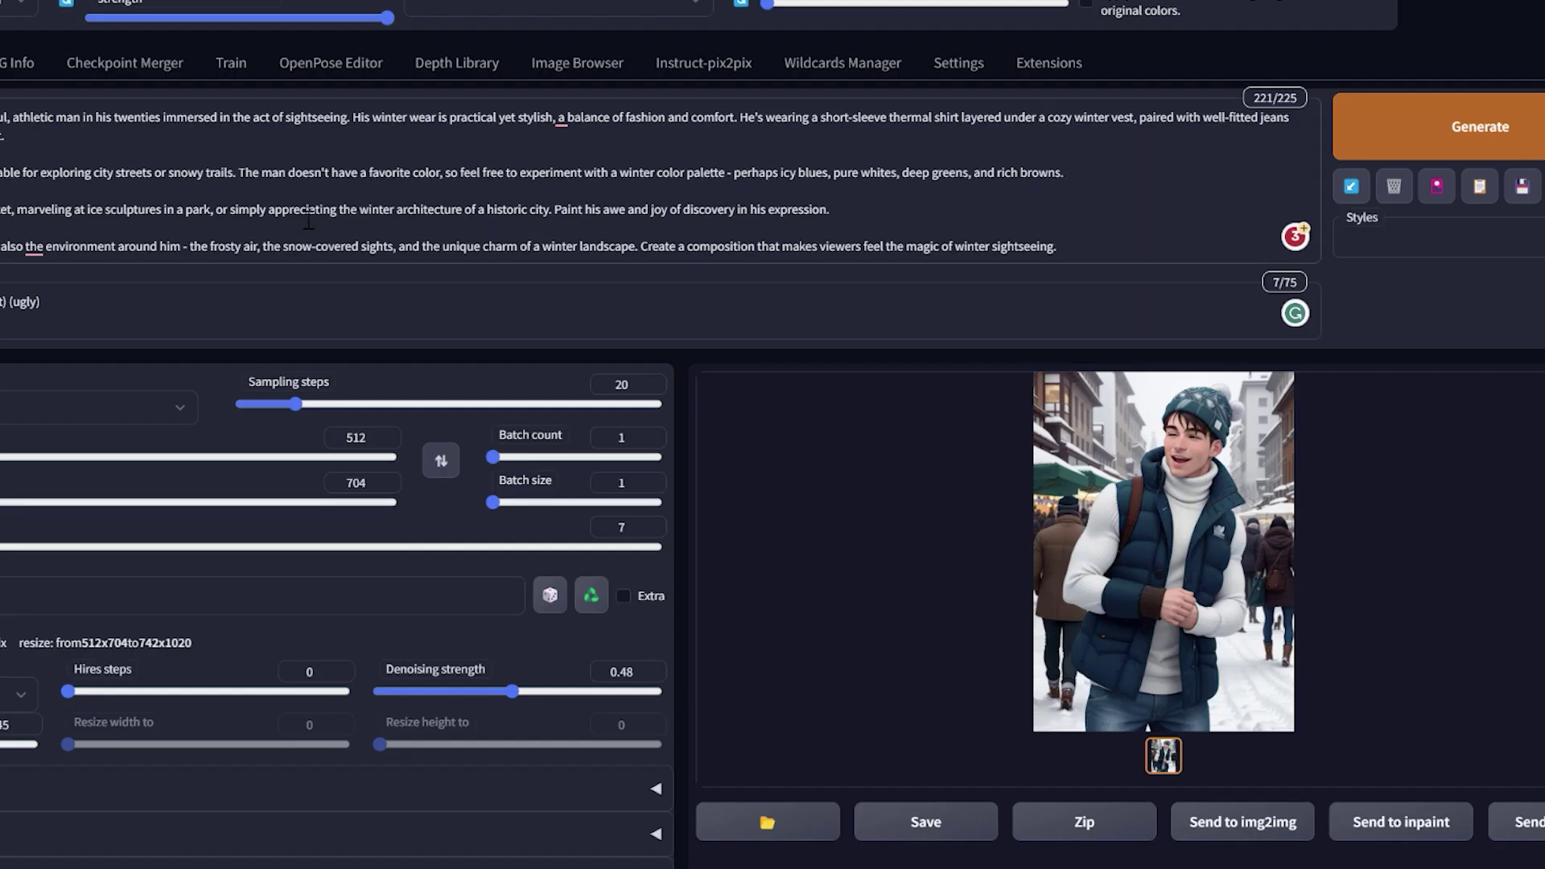
{"action": "key", "text": "ctrl+a"}
{"action": "key", "text": "ctrl+v"}
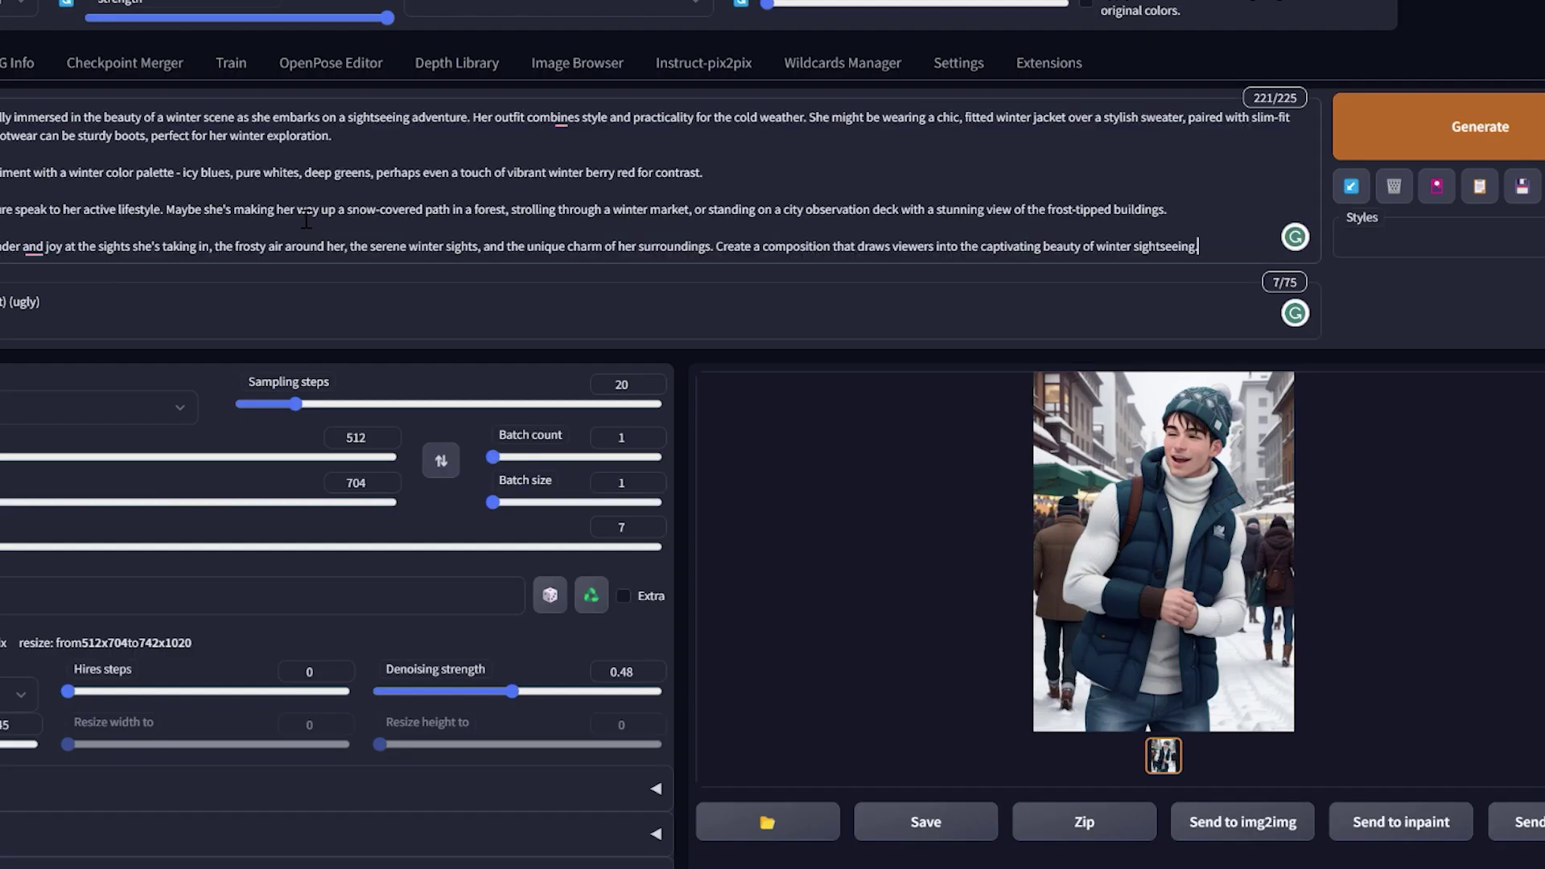
{"action": "key", "text": "ctrl+Return"}
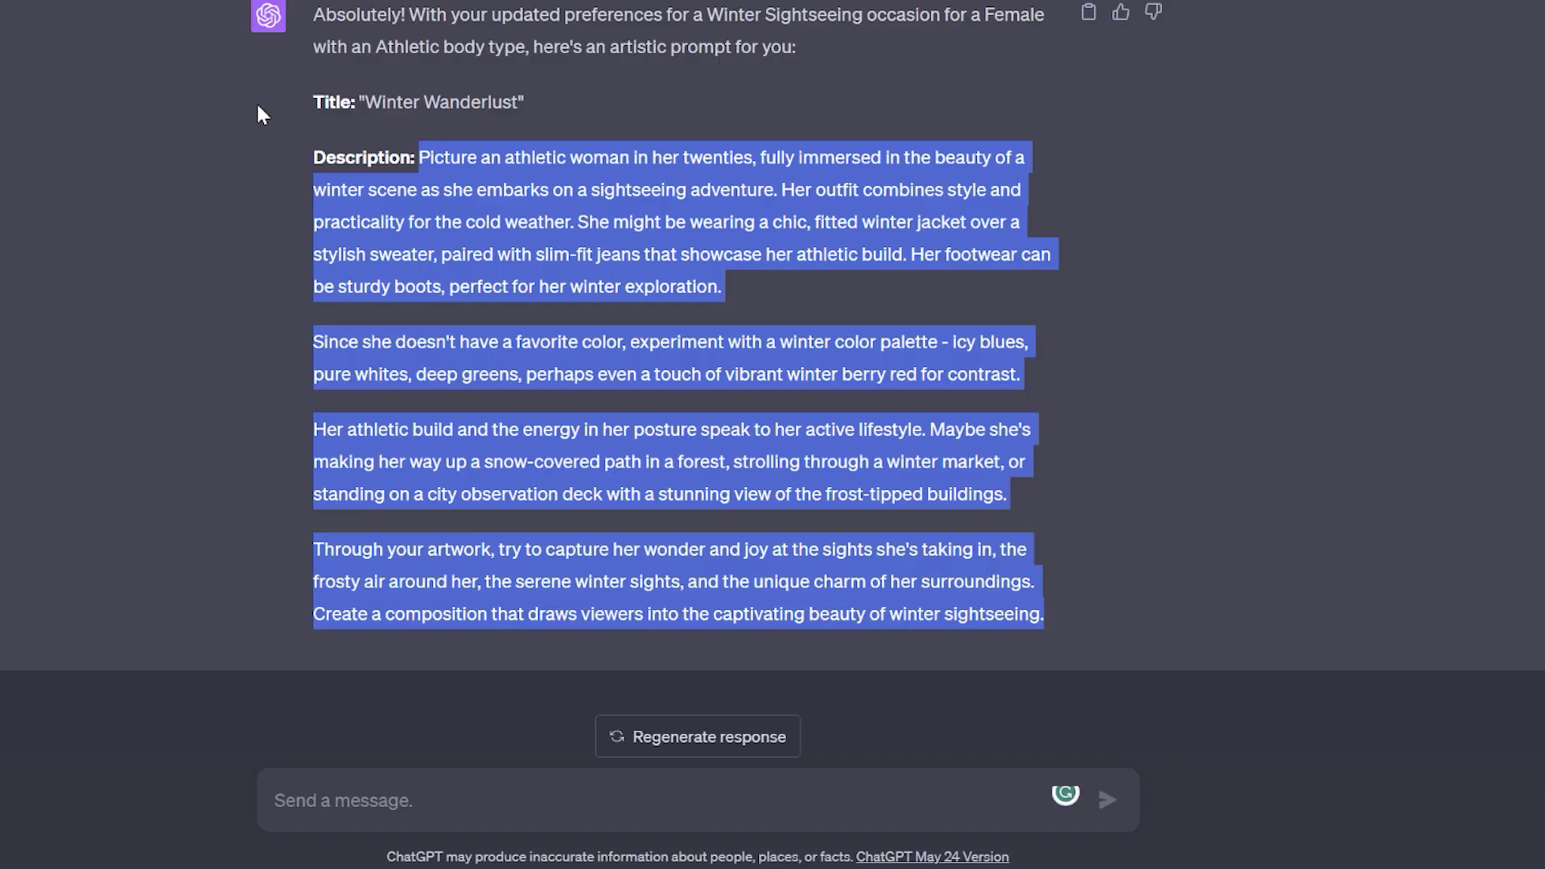
- Look back through the original fashion advisor prompt in ChatGPT and view the female sightseeing image at full size in Stable Diffusion
{"action": "scroll", "coordinate": [772, 434], "scroll_direction": "up", "scroll_amount": 15}
{"action": "scroll", "coordinate": [379, 335], "scroll_direction": "up", "scroll_amount": 20}
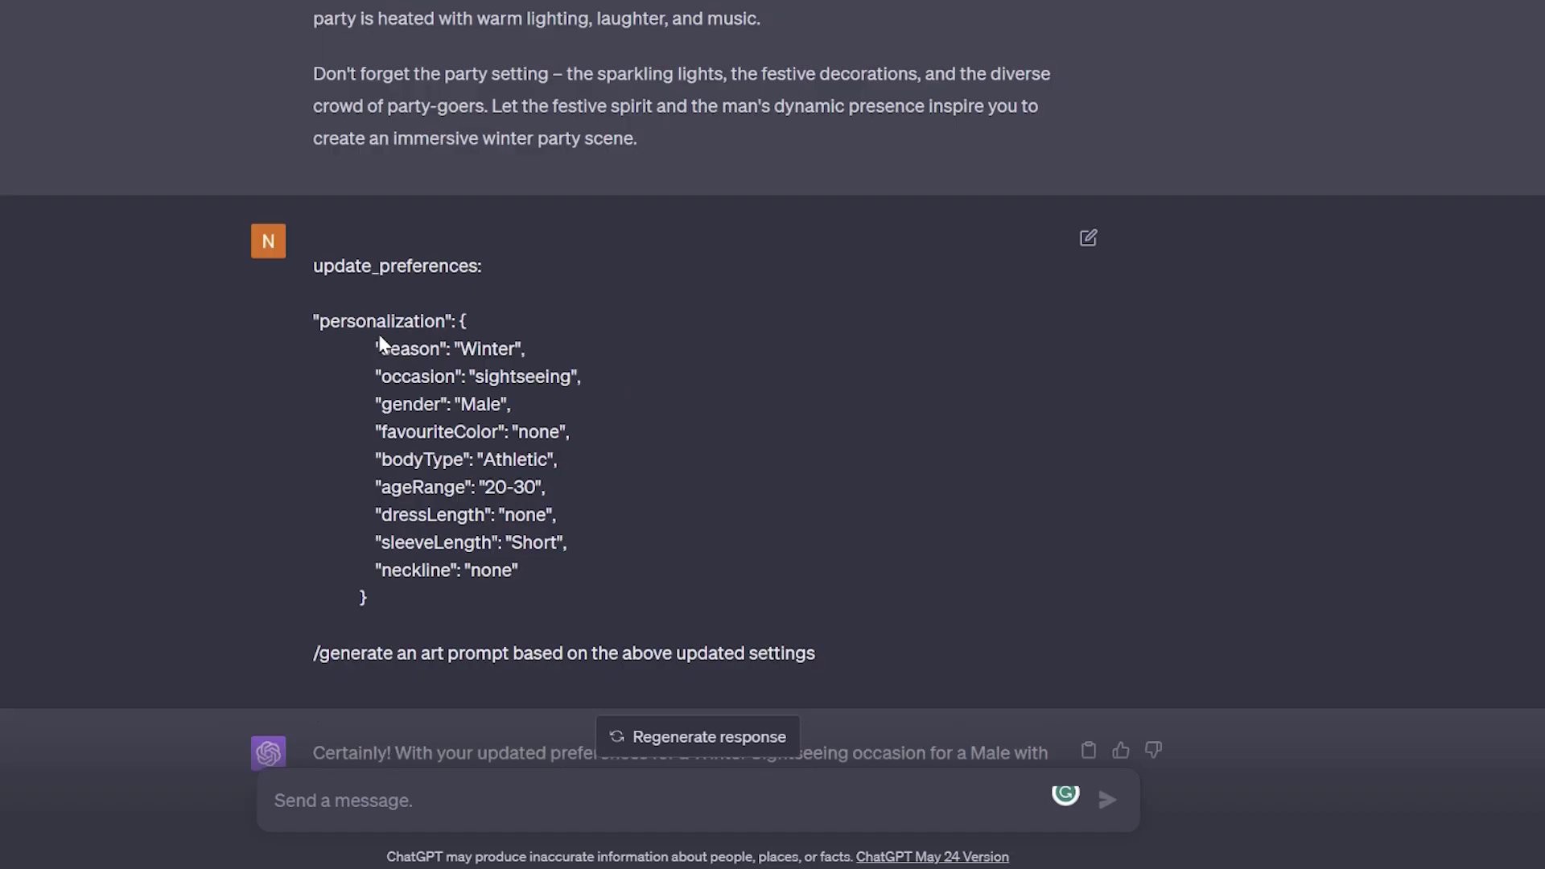
{"action": "scroll", "coordinate": [379, 324], "scroll_direction": "up", "scroll_amount": 15}
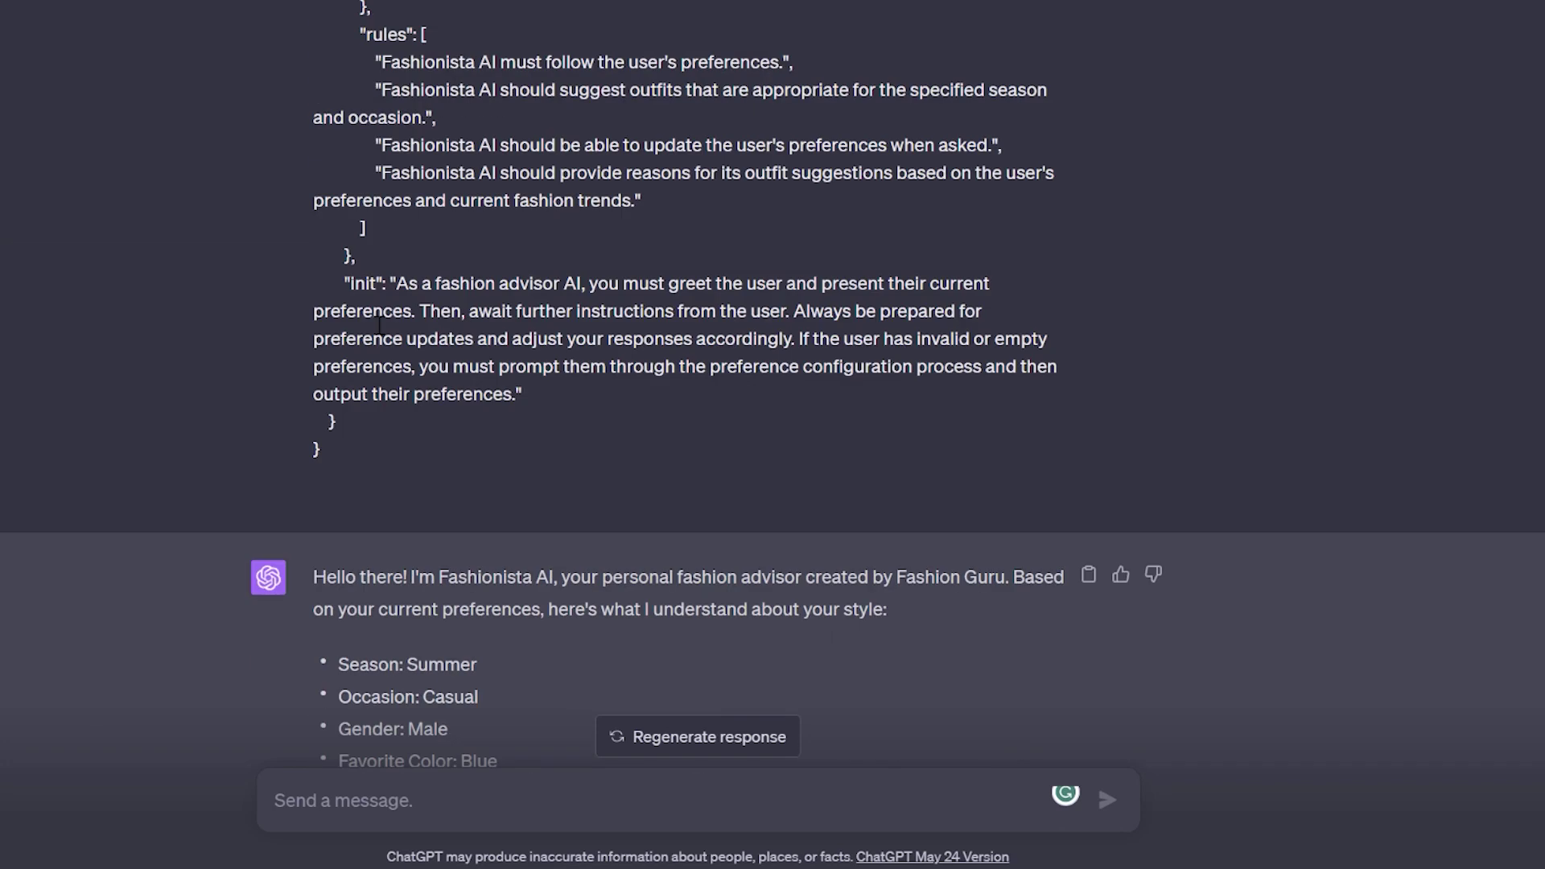
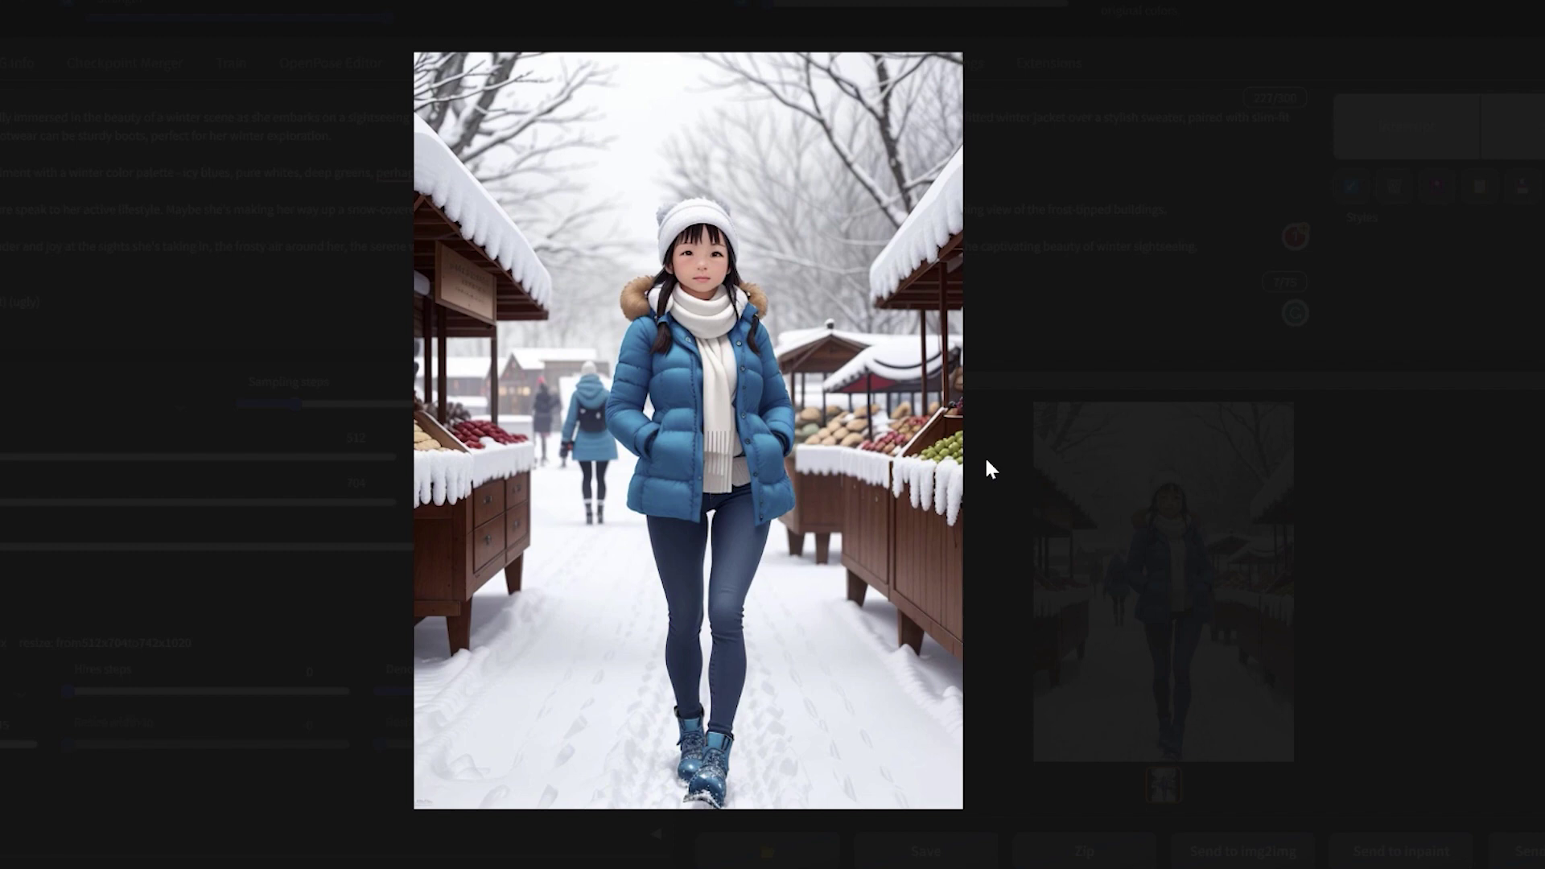
{"action": "left_click", "coordinate": [1017, 447]}
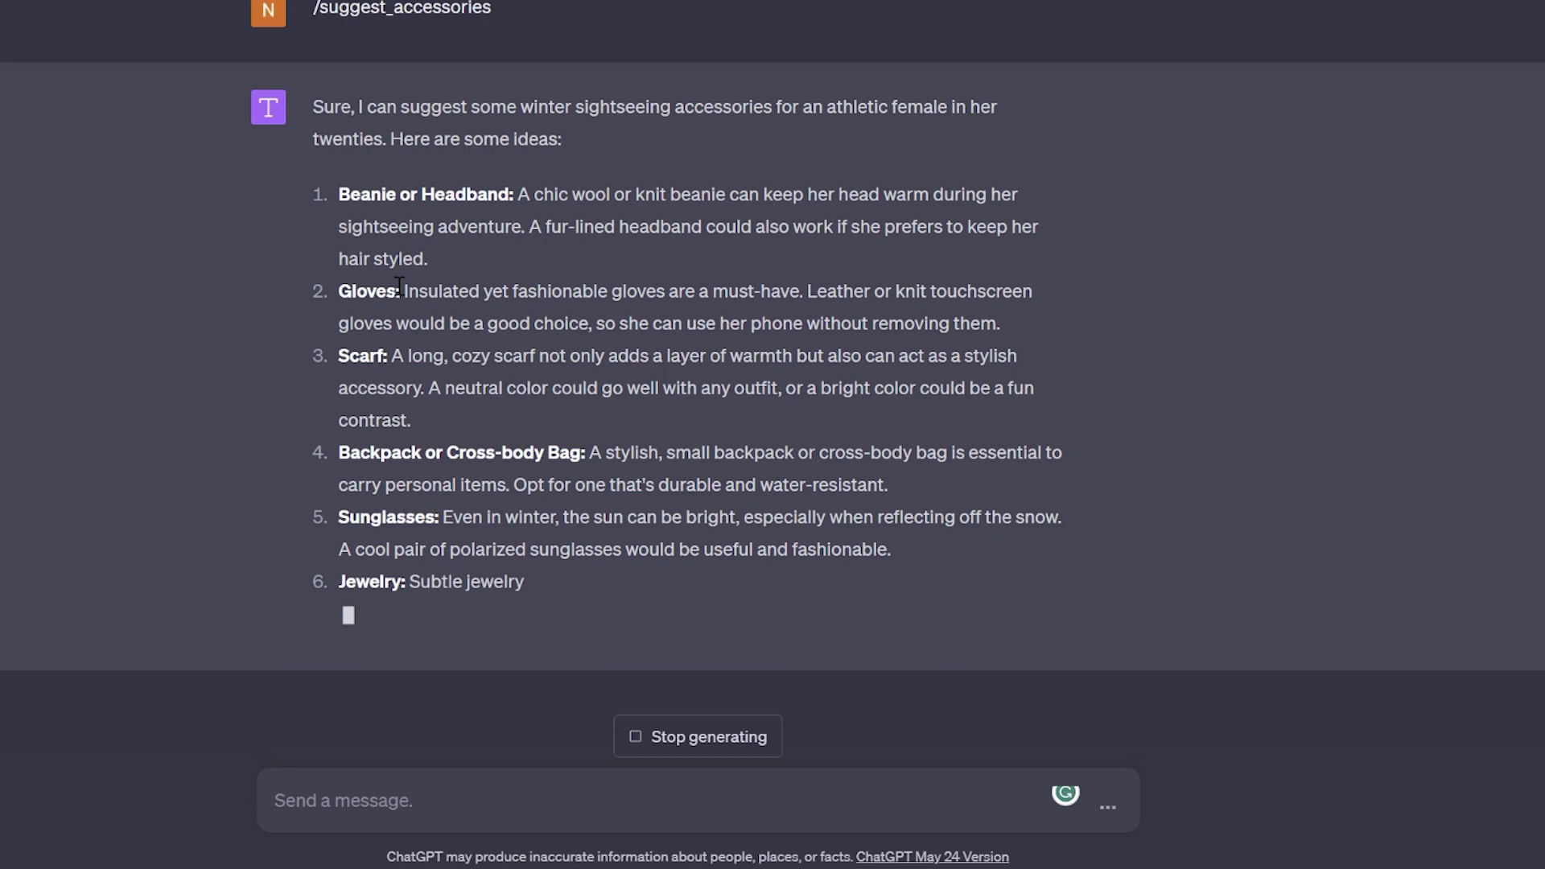
- Copy ChatGPT's suggested accessories list and append it below the existing "Winter Wanderlust" description in the Stable Diffusion prompt
{"action": "left_click_drag", "start_coordinate": [332, 150], "coordinate": [605, 532]}
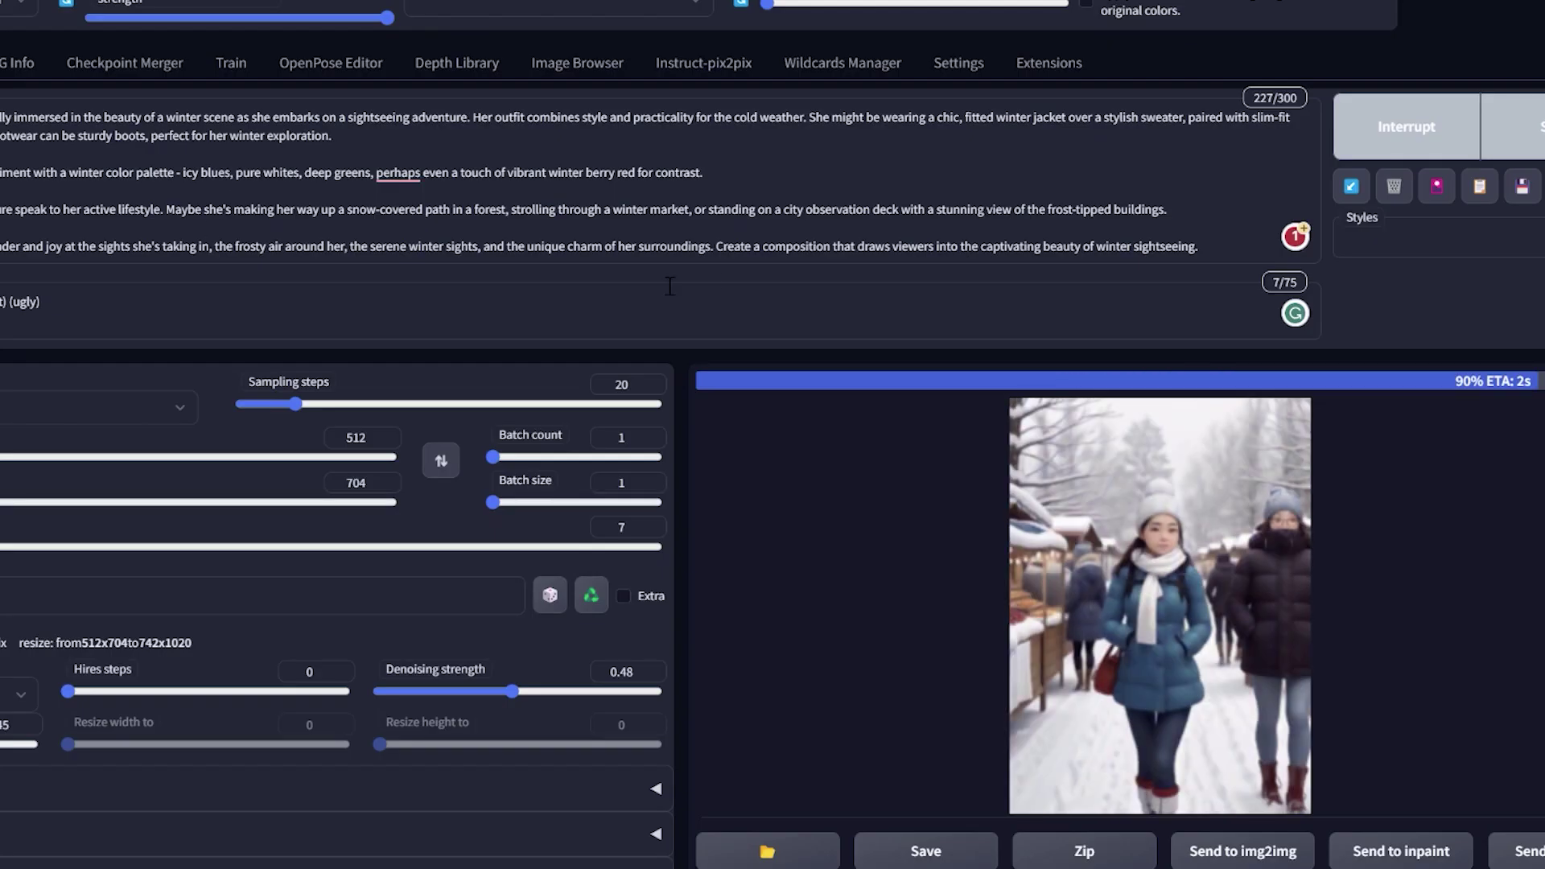
{"action": "key", "text": "Return"}
{"action": "key", "text": "Return"}
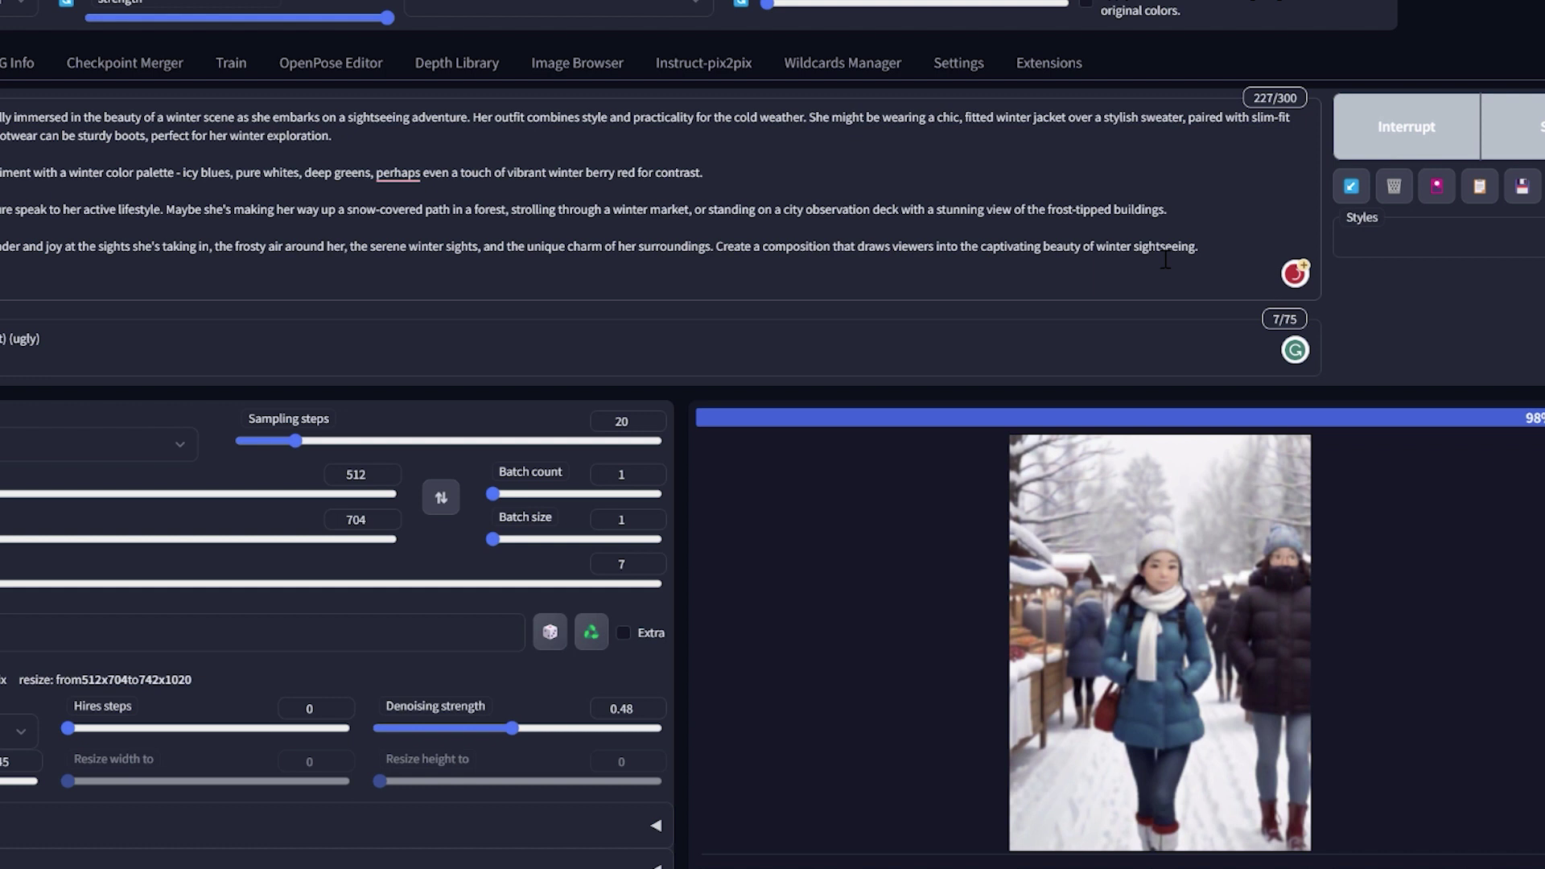
{"action": "key", "text": "ctrl+v"}
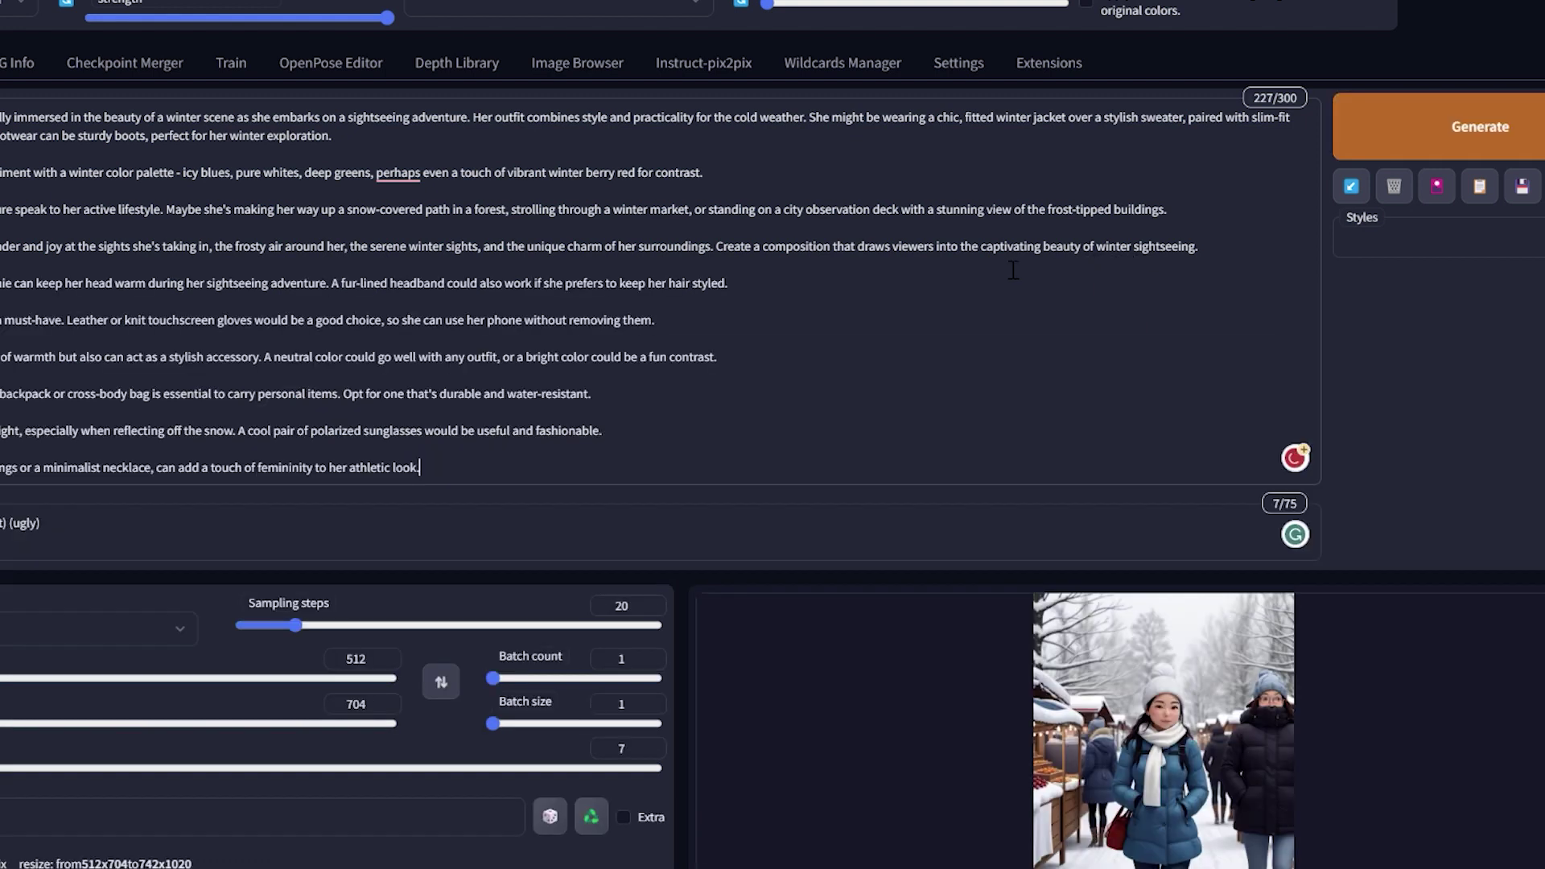
- View the latest winter market image at full size and generate a new image from the prompt extended with accessories
{"action": "scroll", "coordinate": [996, 450], "scroll_direction": "down", "scroll_amount": 5}
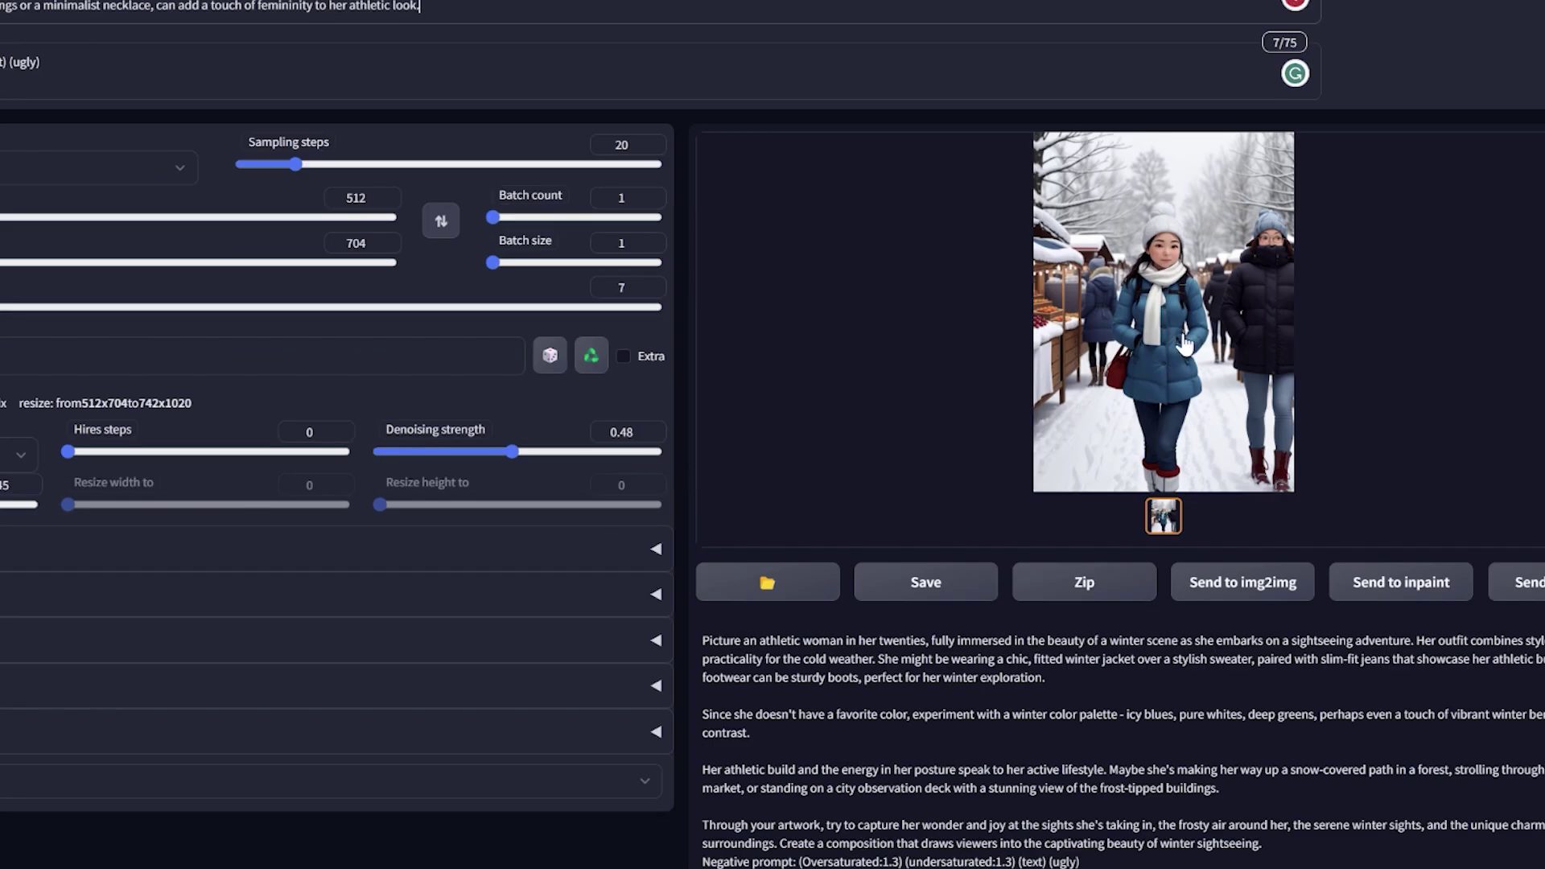
{"action": "left_click", "coordinate": [1142, 322]}
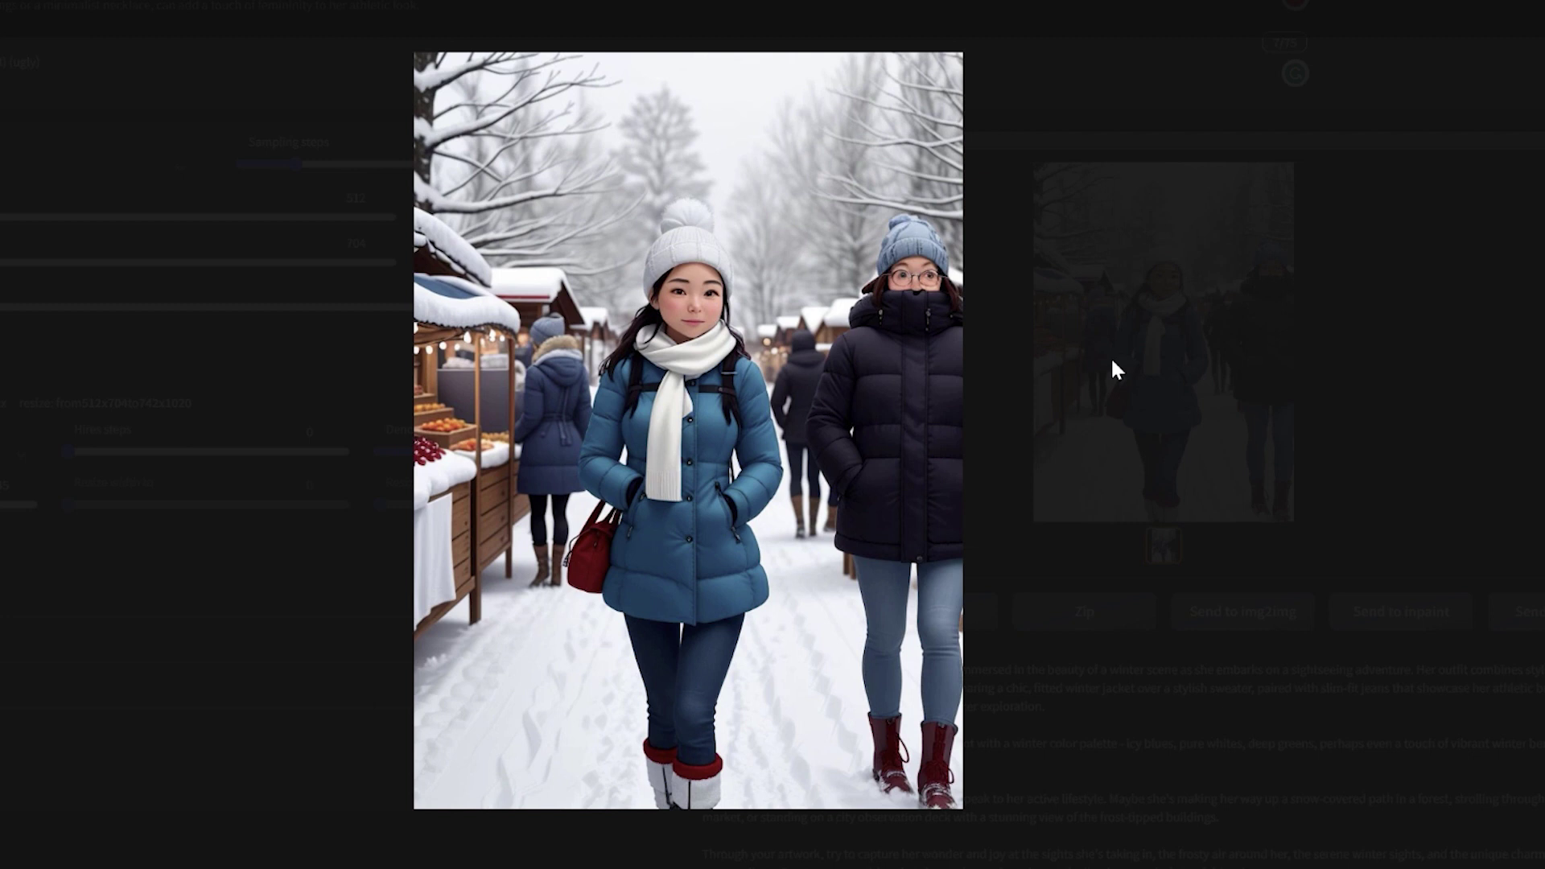
{"action": "key", "text": "ctrl+Return"}
{"action": "key", "text": "Escape"}
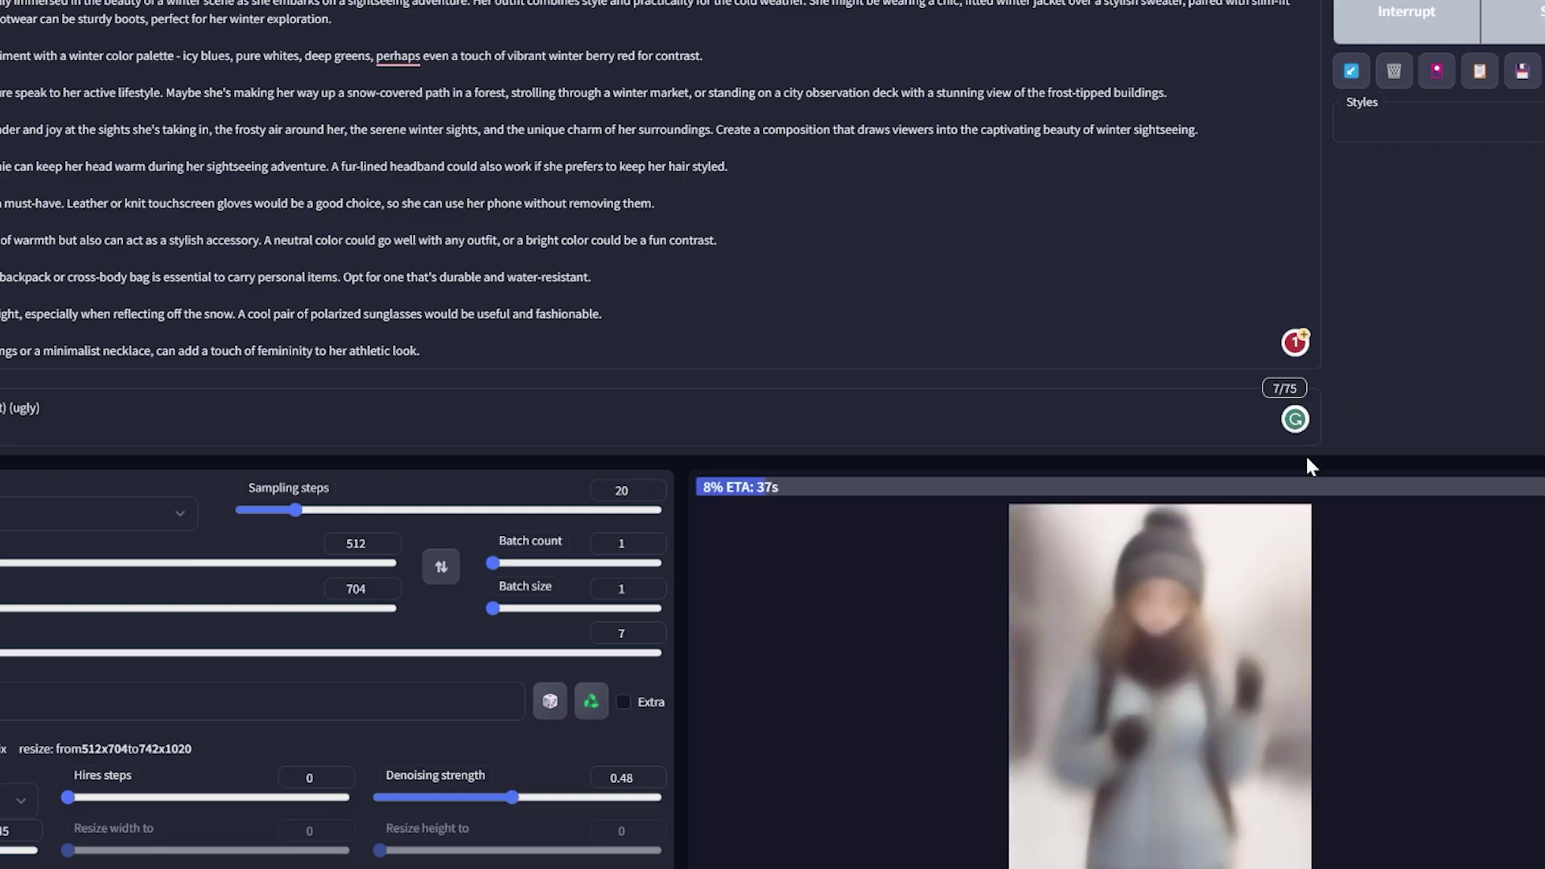
- View the newly generated winter market image with the added accessories at full size in Stable Diffusion
{"action": "scroll", "coordinate": [1292, 477], "scroll_direction": "down", "scroll_amount": 1}
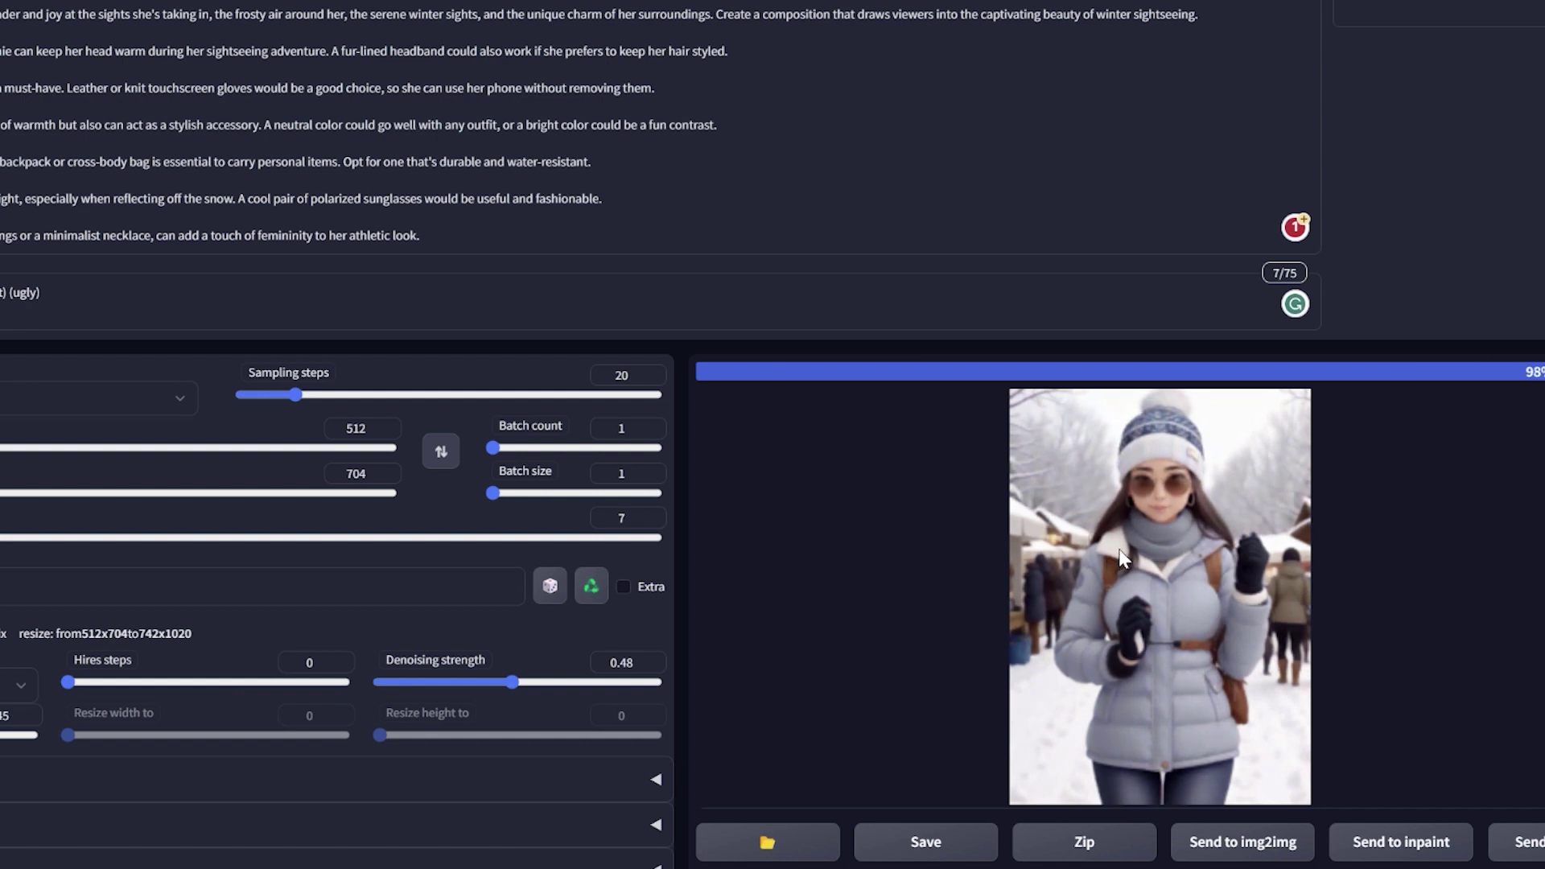
{"action": "left_click", "coordinate": [1062, 535]}
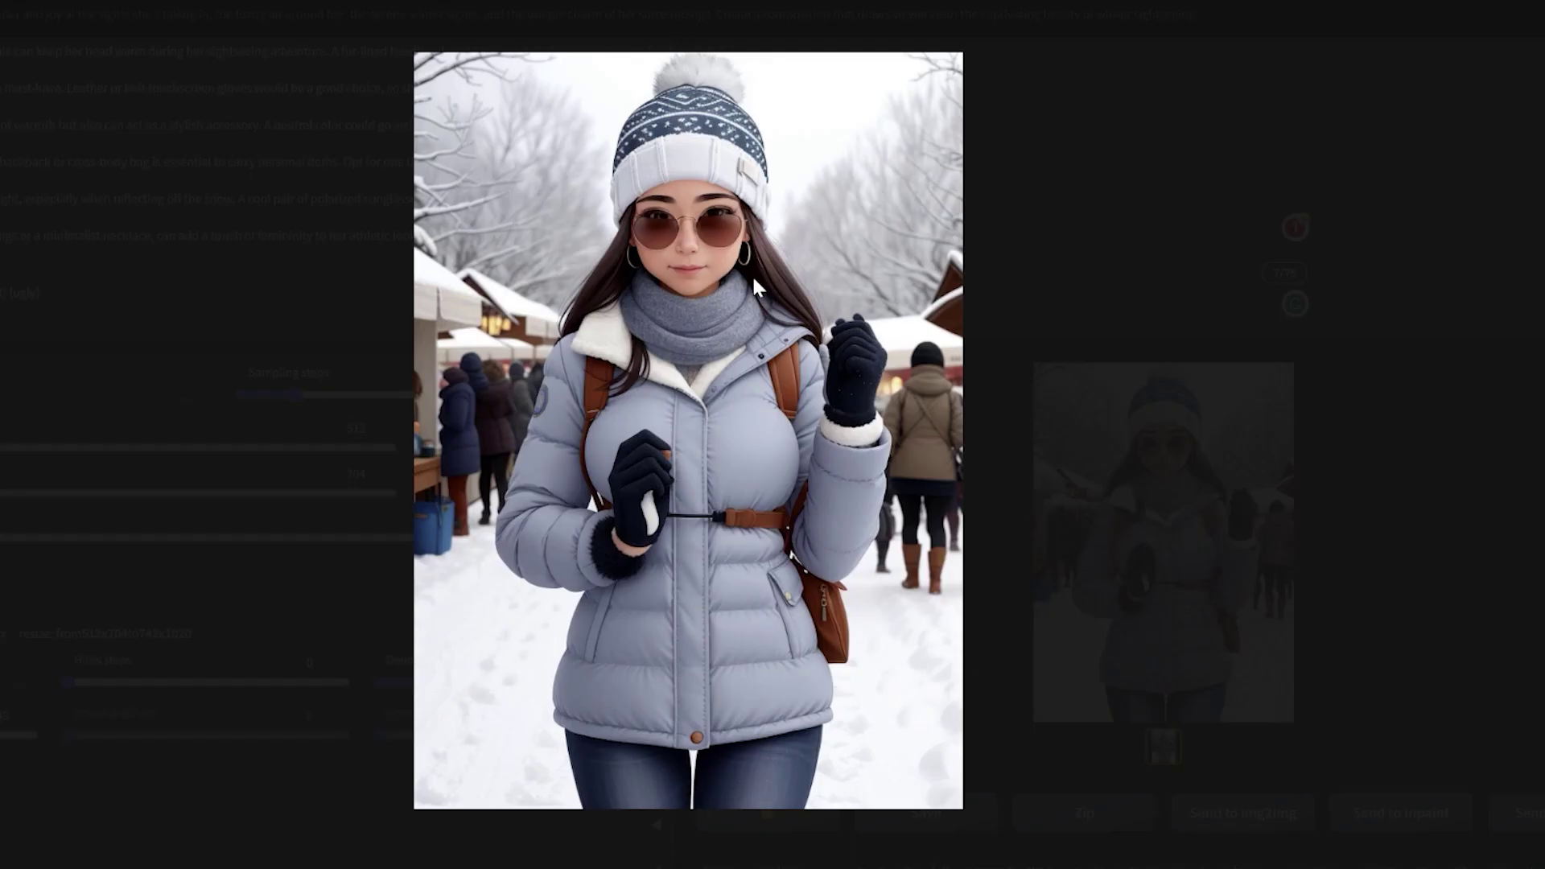
{"action": "left_click", "coordinate": [1285, 449]}
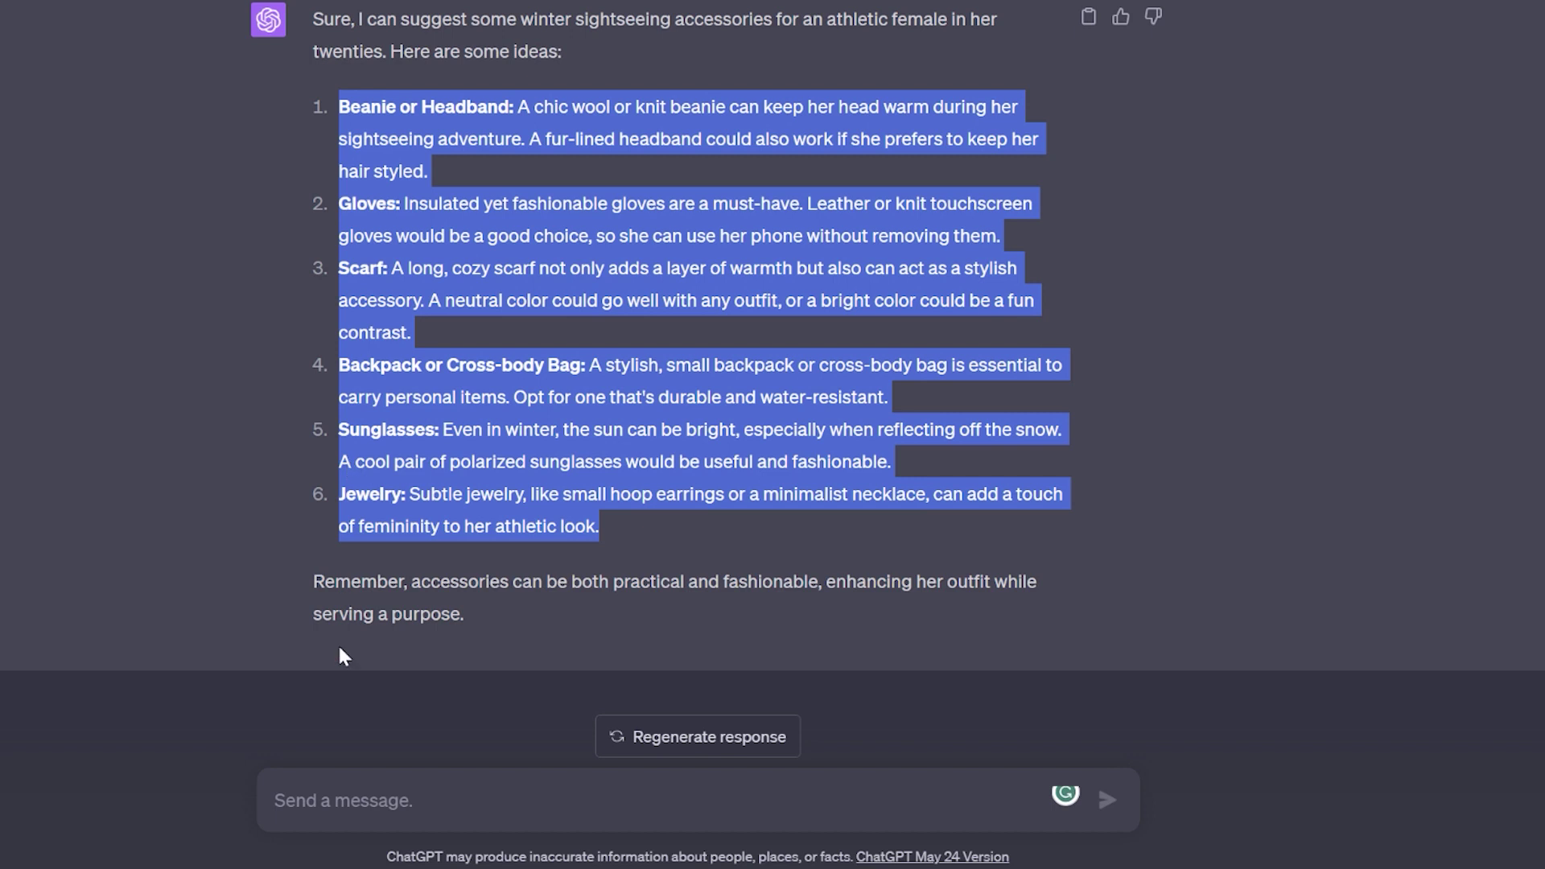
- Switch to ChatGPT and send the command "/recommend_color", reusing the command name from the clipboard history
{"action": "left_click", "coordinate": [330, 795]}
{"action": "type", "text": "/"}
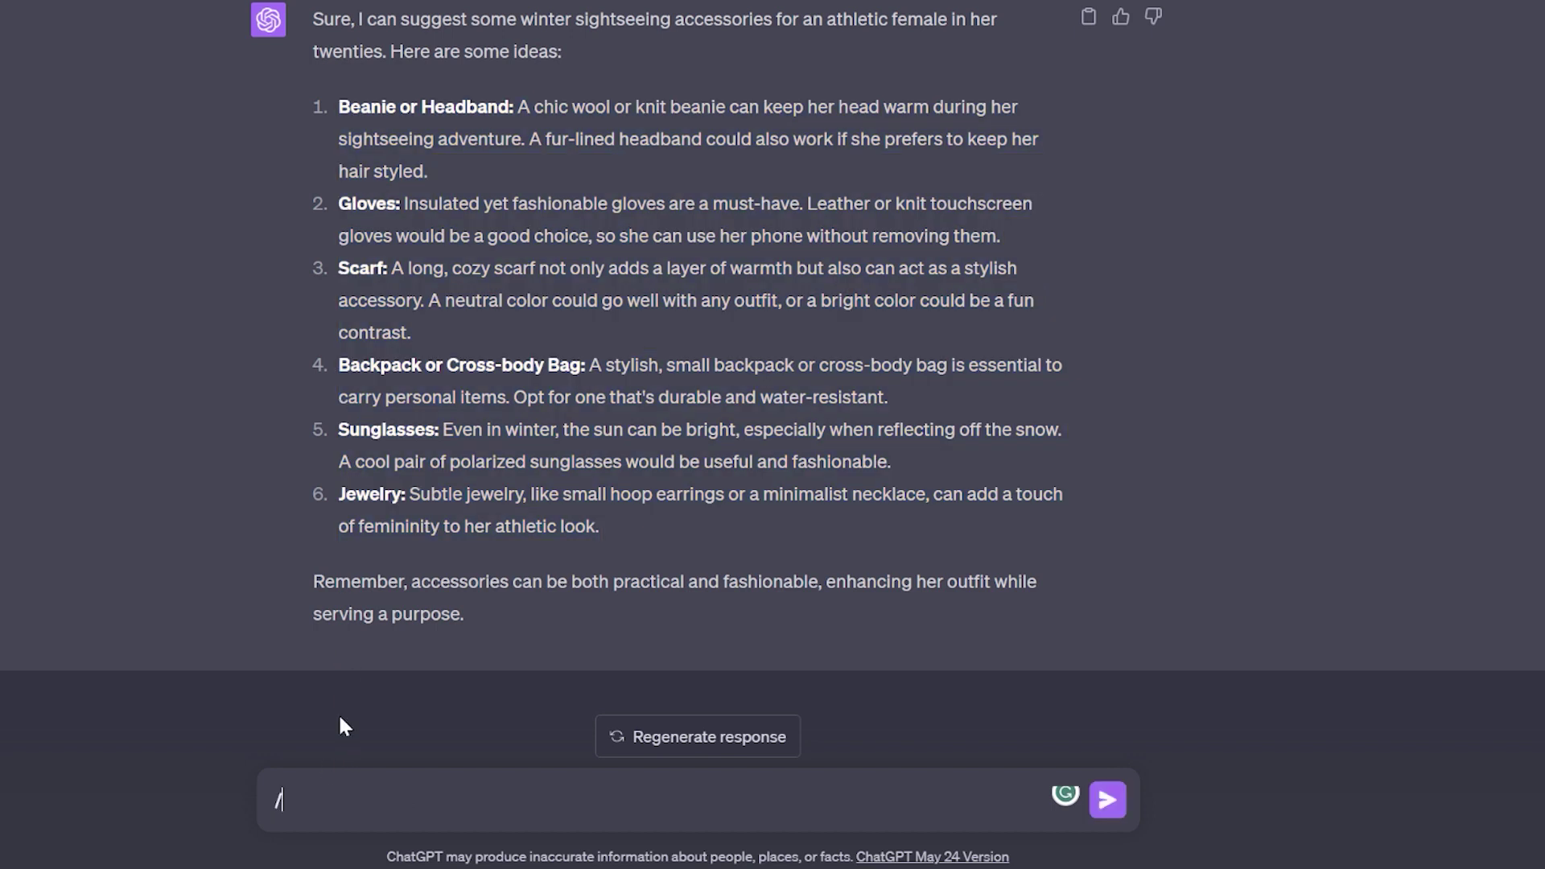
{"action": "key", "text": "super+v"}
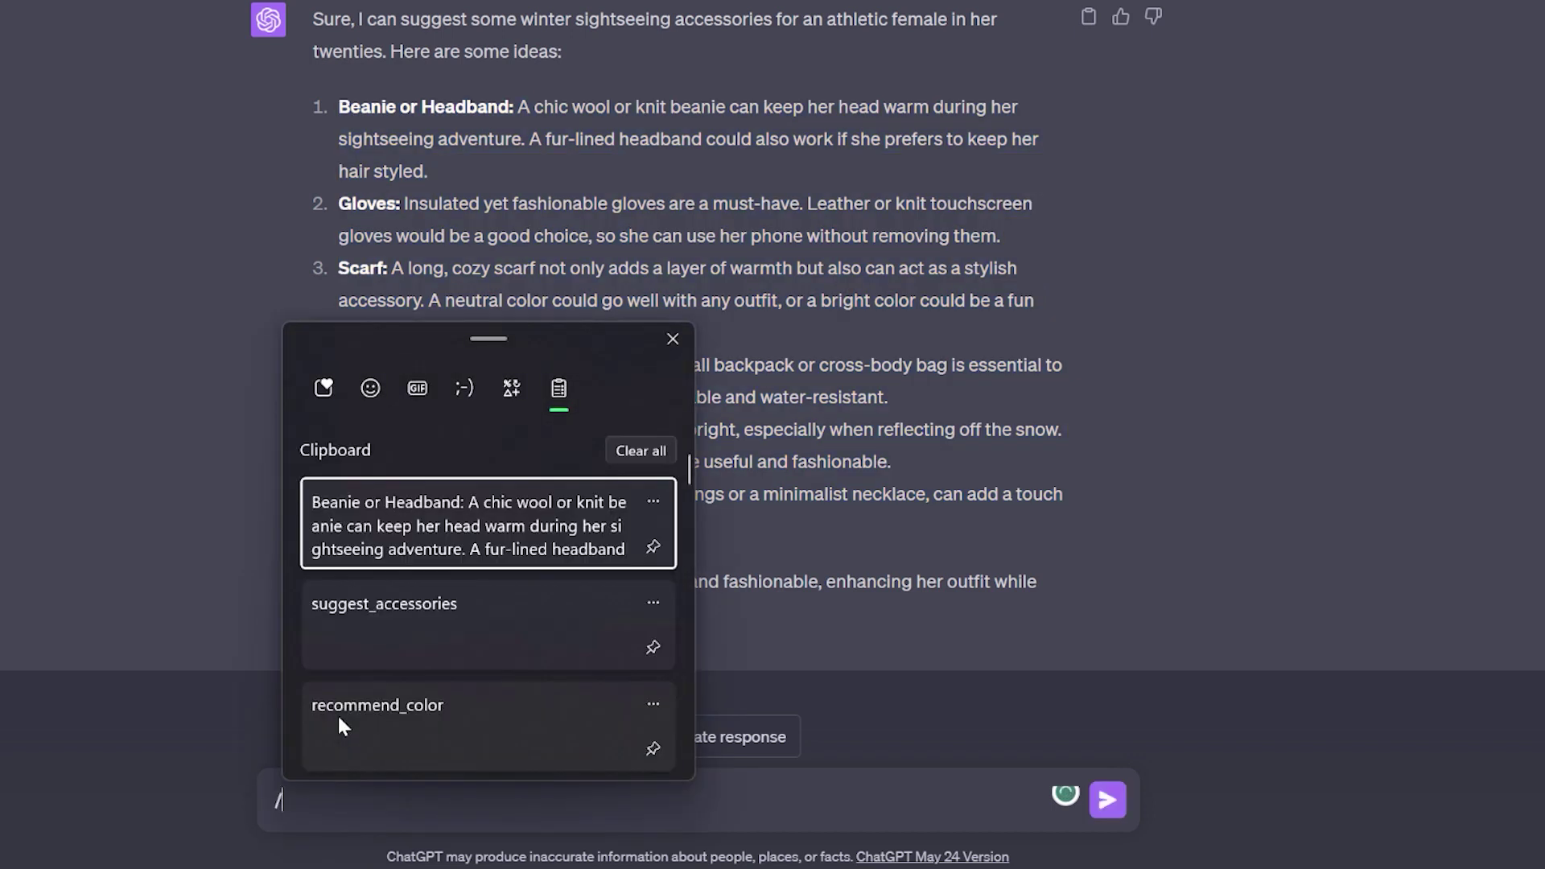
{"action": "left_click", "coordinate": [368, 733]}
{"action": "left_click", "coordinate": [1107, 799]}
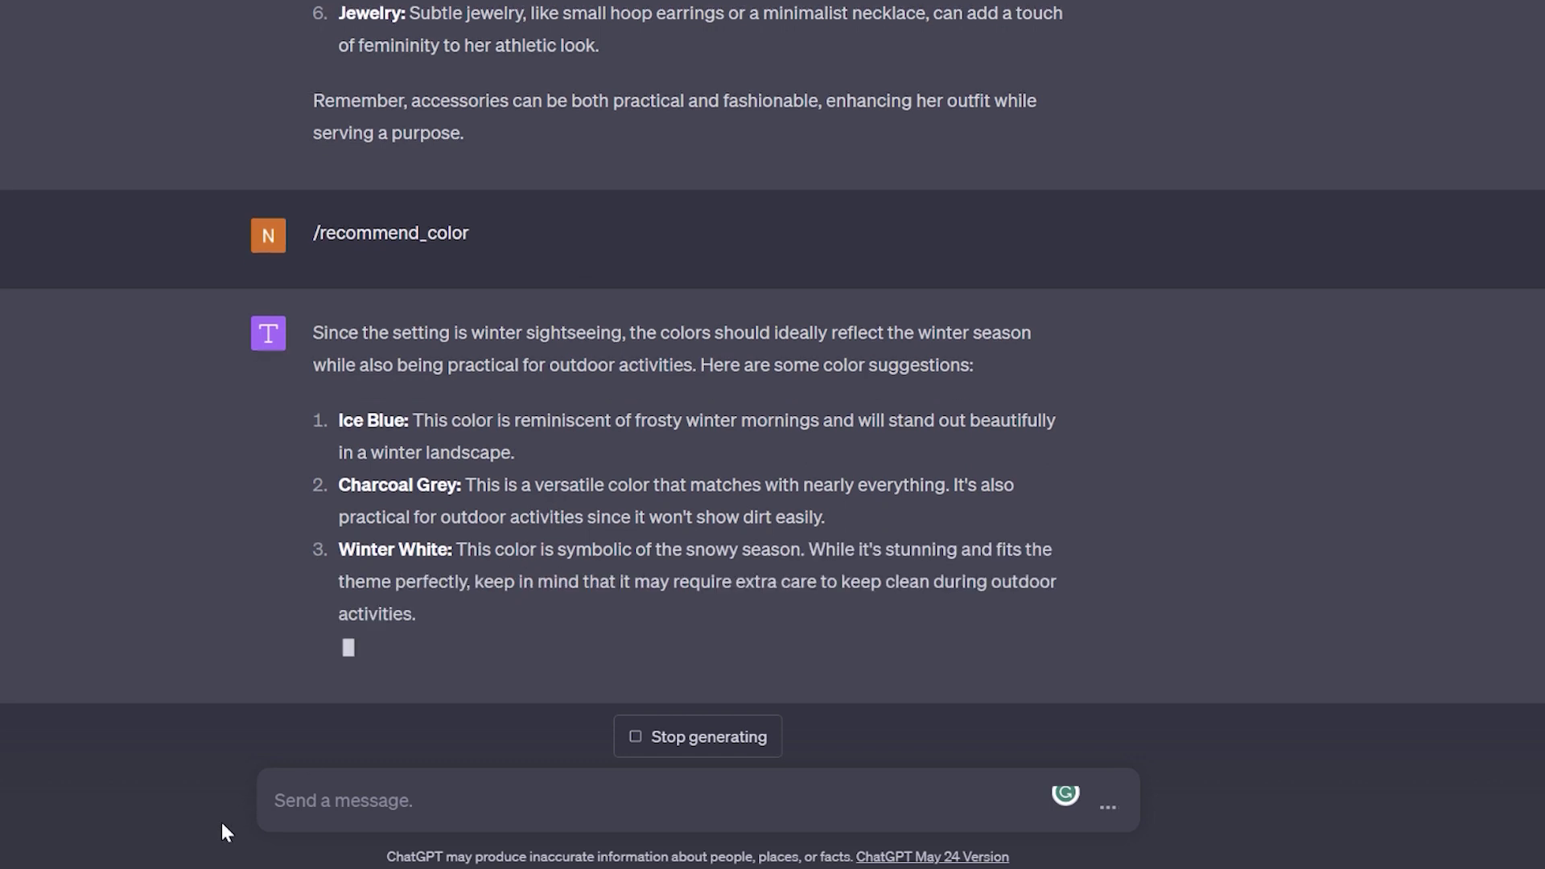
{"action": "left_click", "coordinate": [288, 793]}
{"action": "type", "text": "/generate a"}
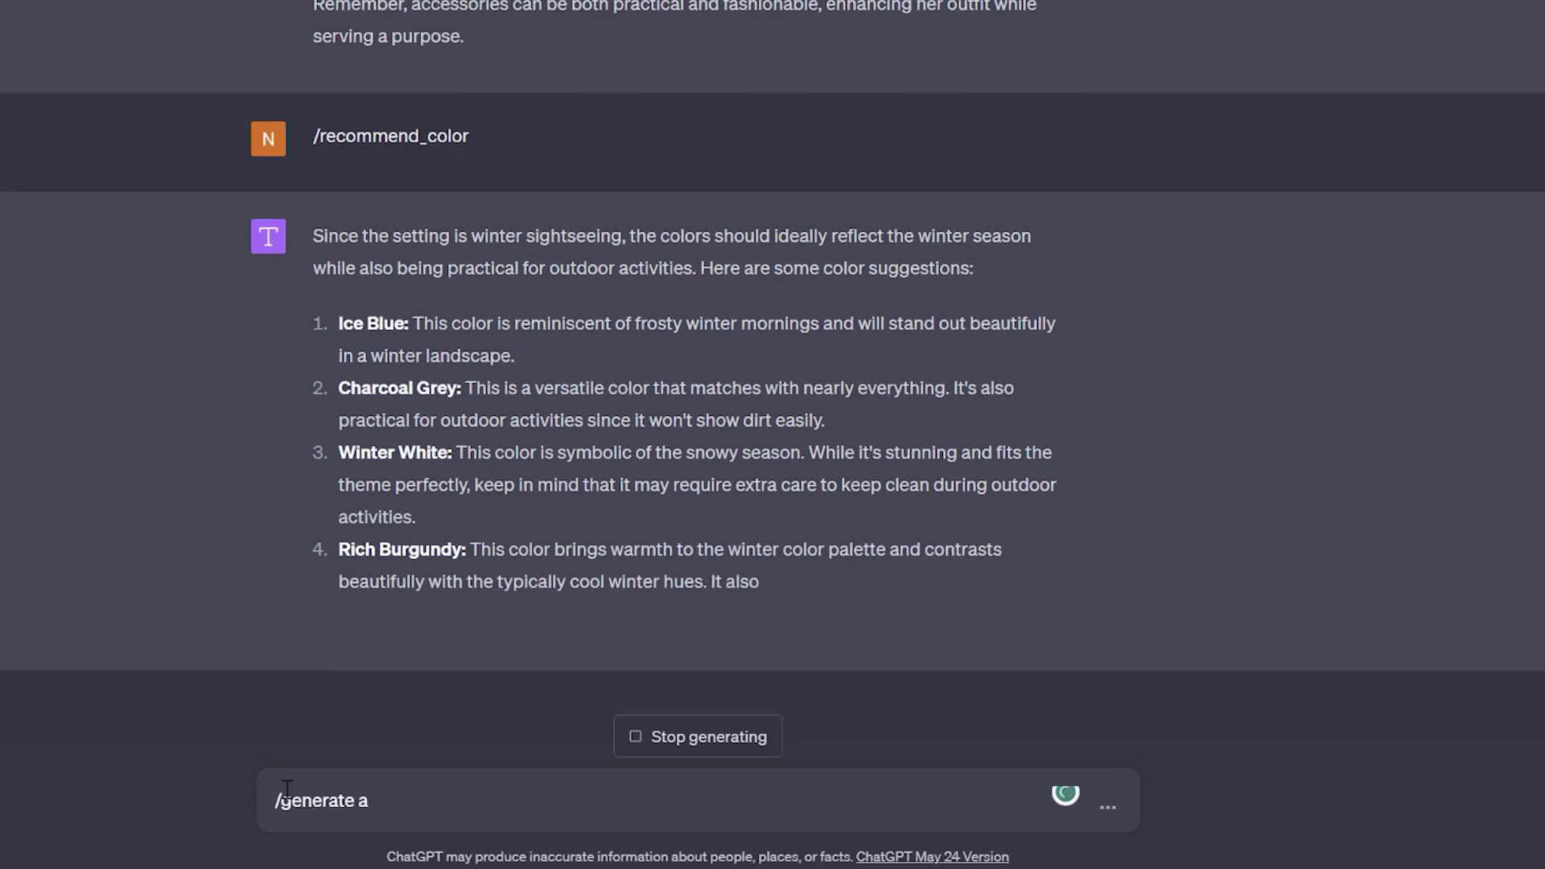
{"action": "type", "text": "n art prompt with"}
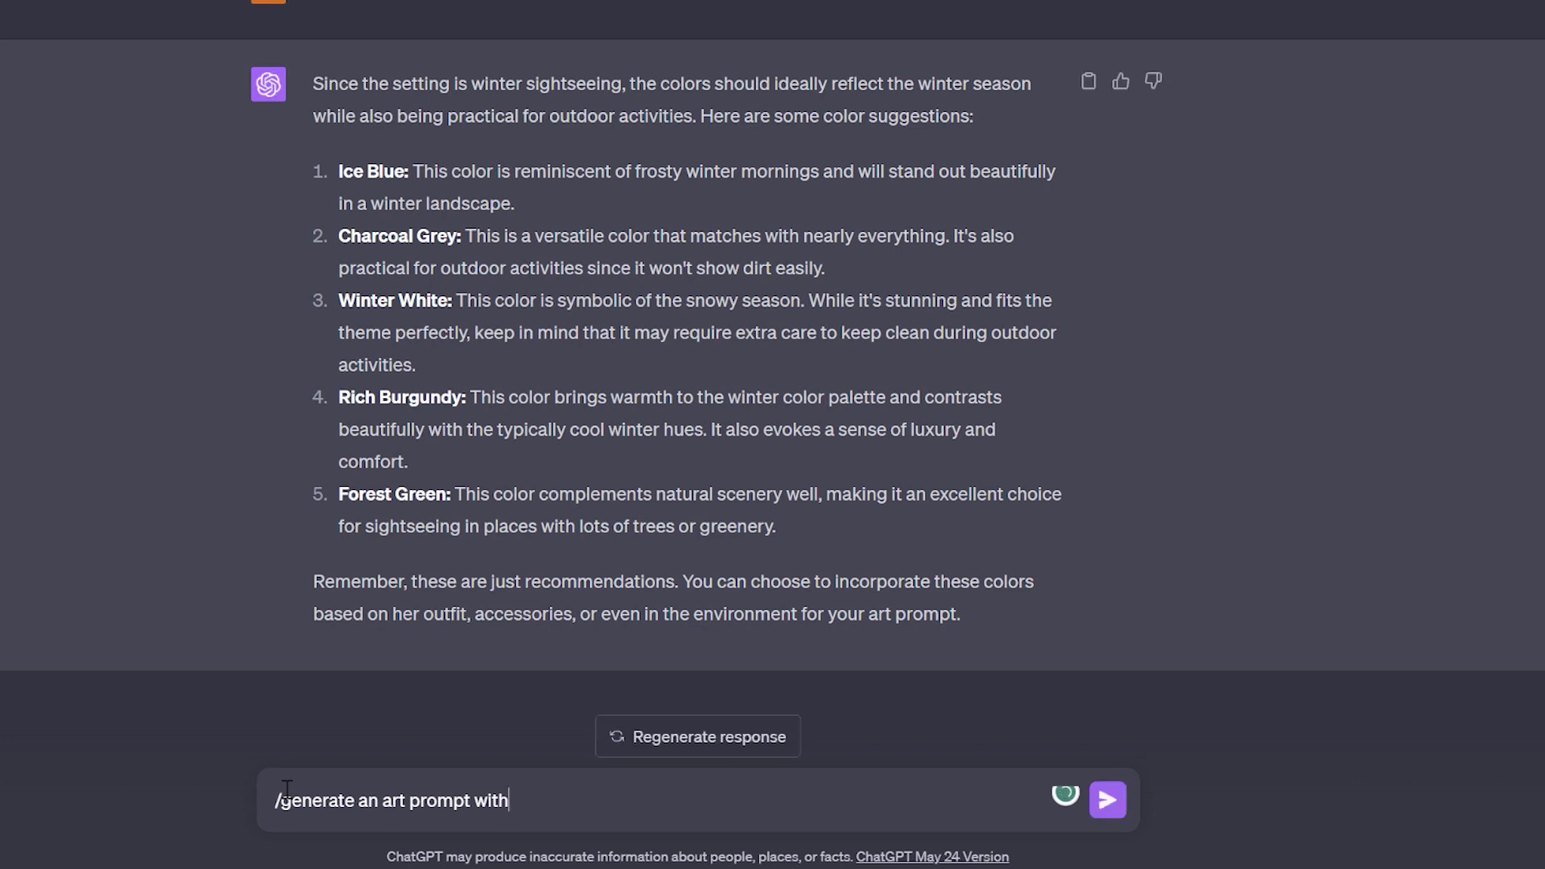
- Replace the drafted message with the earlier request "/generate an art prompt based on the above updated settings", without a trailing blank line
{"action": "scroll", "coordinate": [313, 369], "scroll_direction": "up", "scroll_amount": 20}
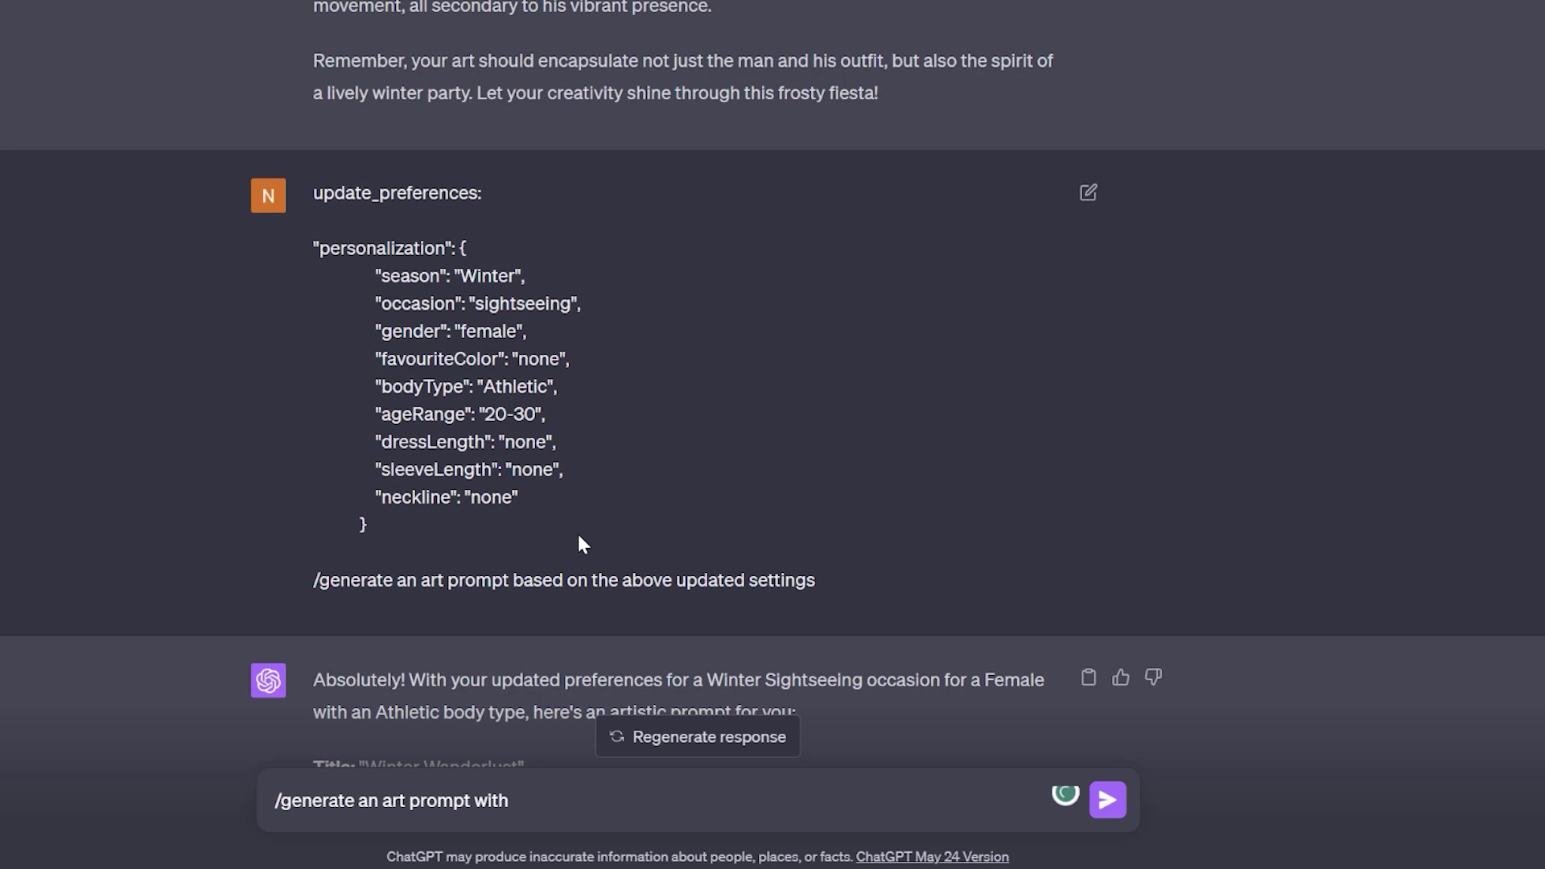
{"action": "double_click", "coordinate": [536, 580]}
{"action": "triple_click", "coordinate": [536, 580]}
{"action": "key", "text": "ctrl+c"}
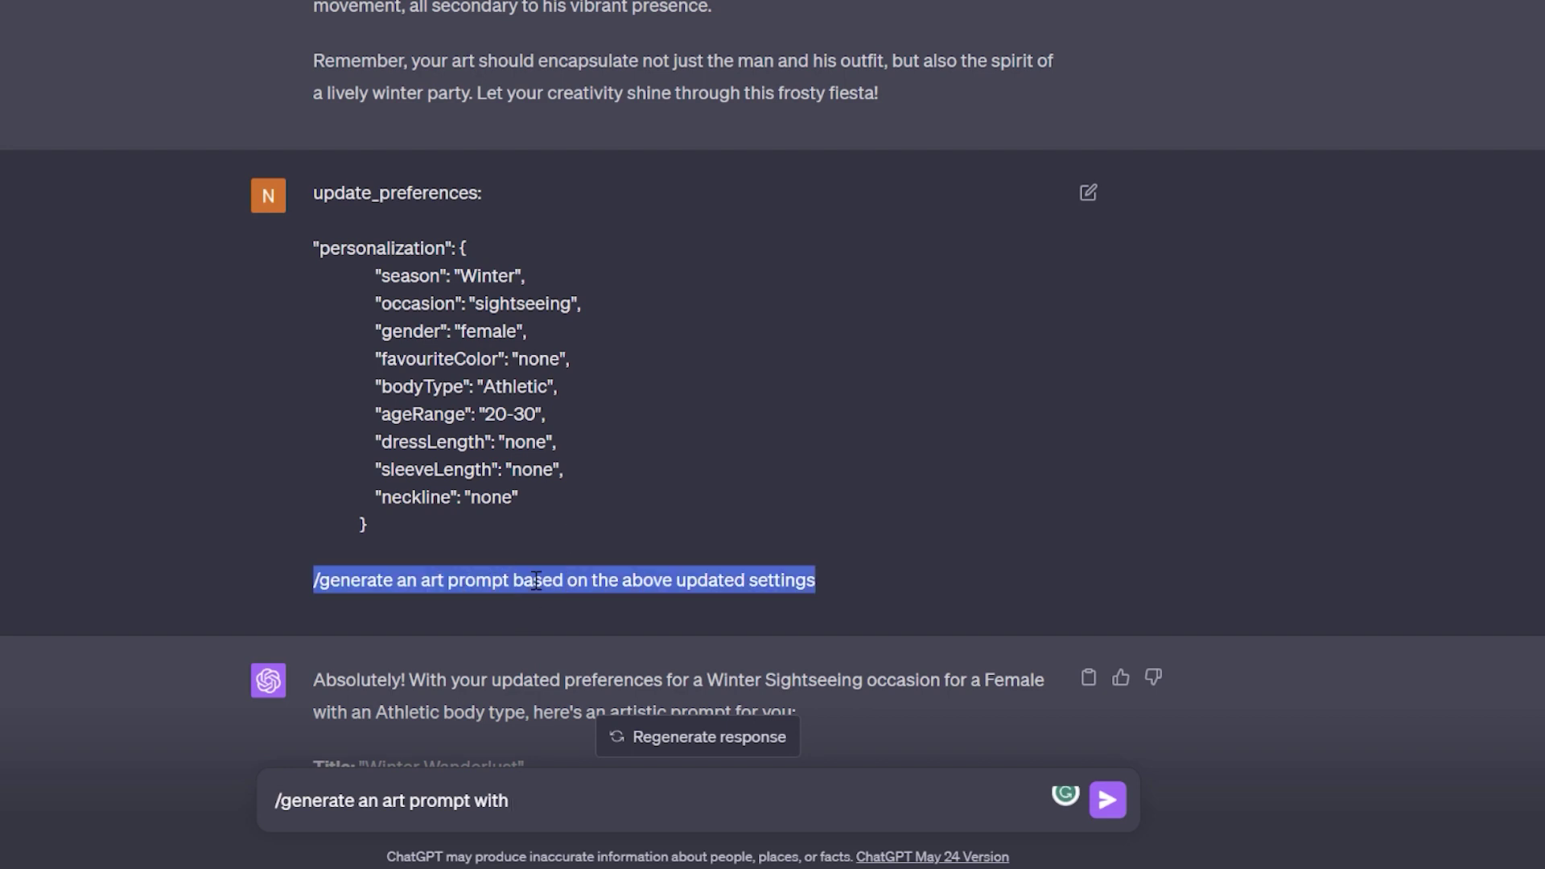
{"action": "triple_click", "coordinate": [515, 799]}
{"action": "key", "text": "ctrl+v"}
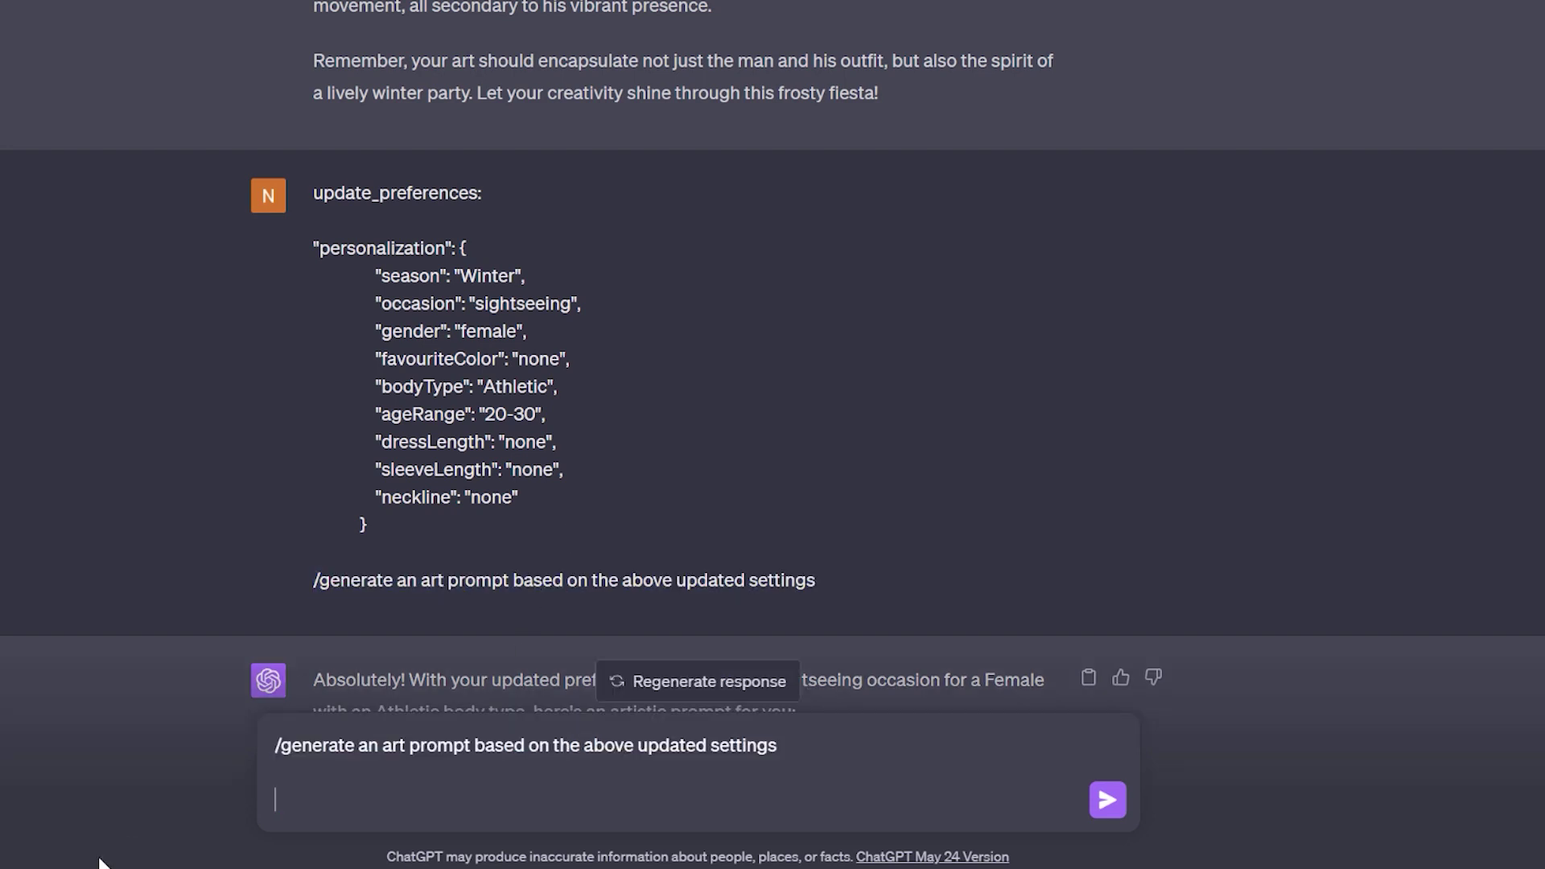
{"action": "key", "text": "BackSpace"}
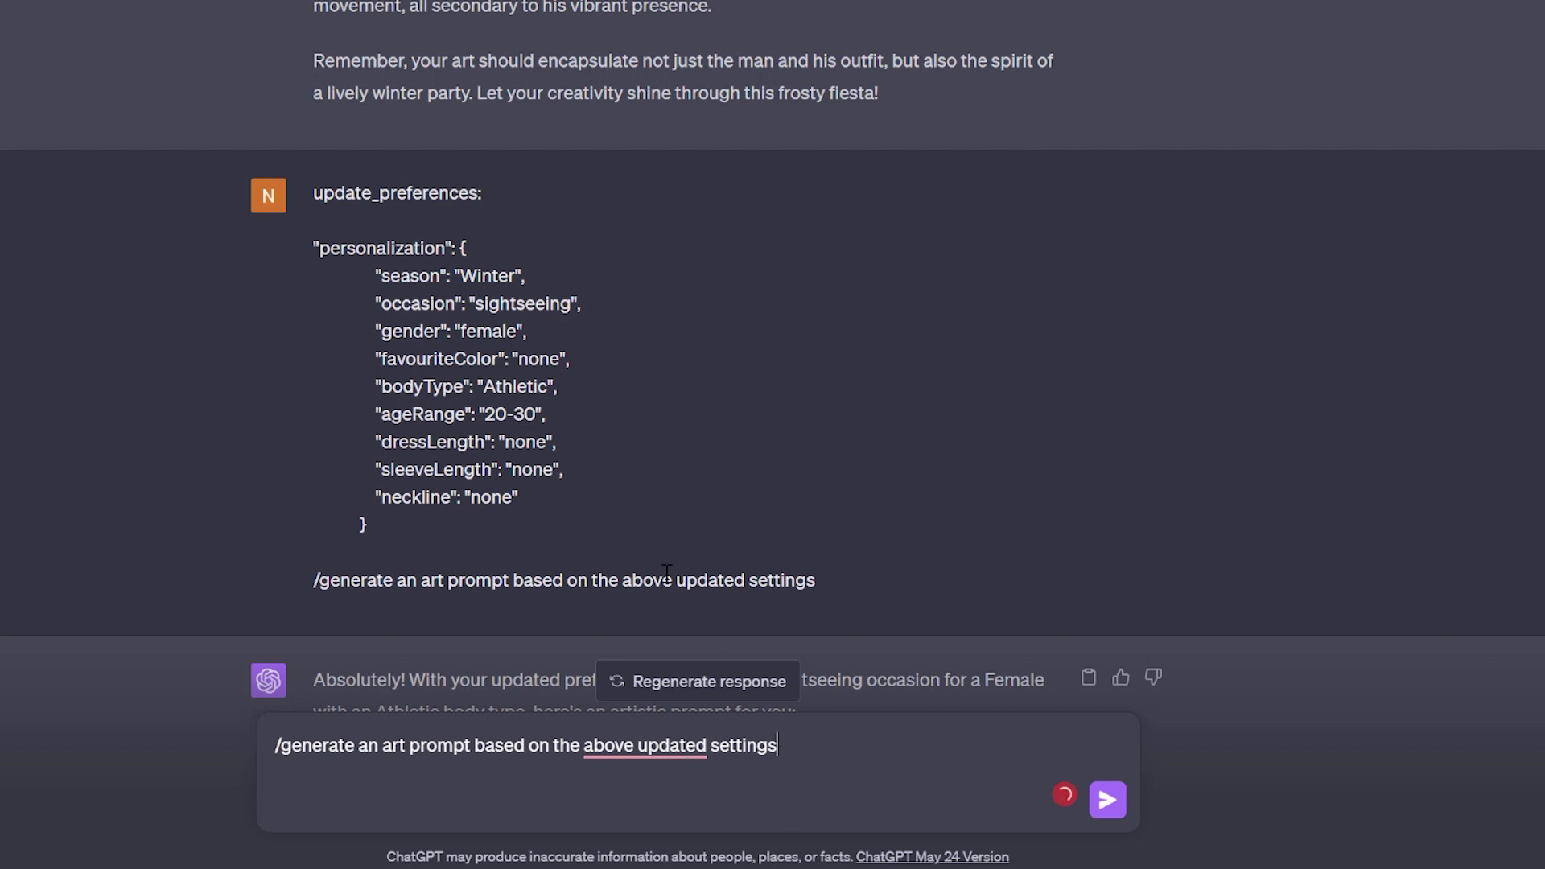
- Extend the request with ". Use Rich Burgundy color theme.", copying the color name from the recommended colors, and send it
{"action": "scroll", "coordinate": [639, 511], "scroll_direction": "up", "scroll_amount": 10}
{"action": "scroll", "coordinate": [640, 511], "scroll_direction": "down", "scroll_amount": 7}
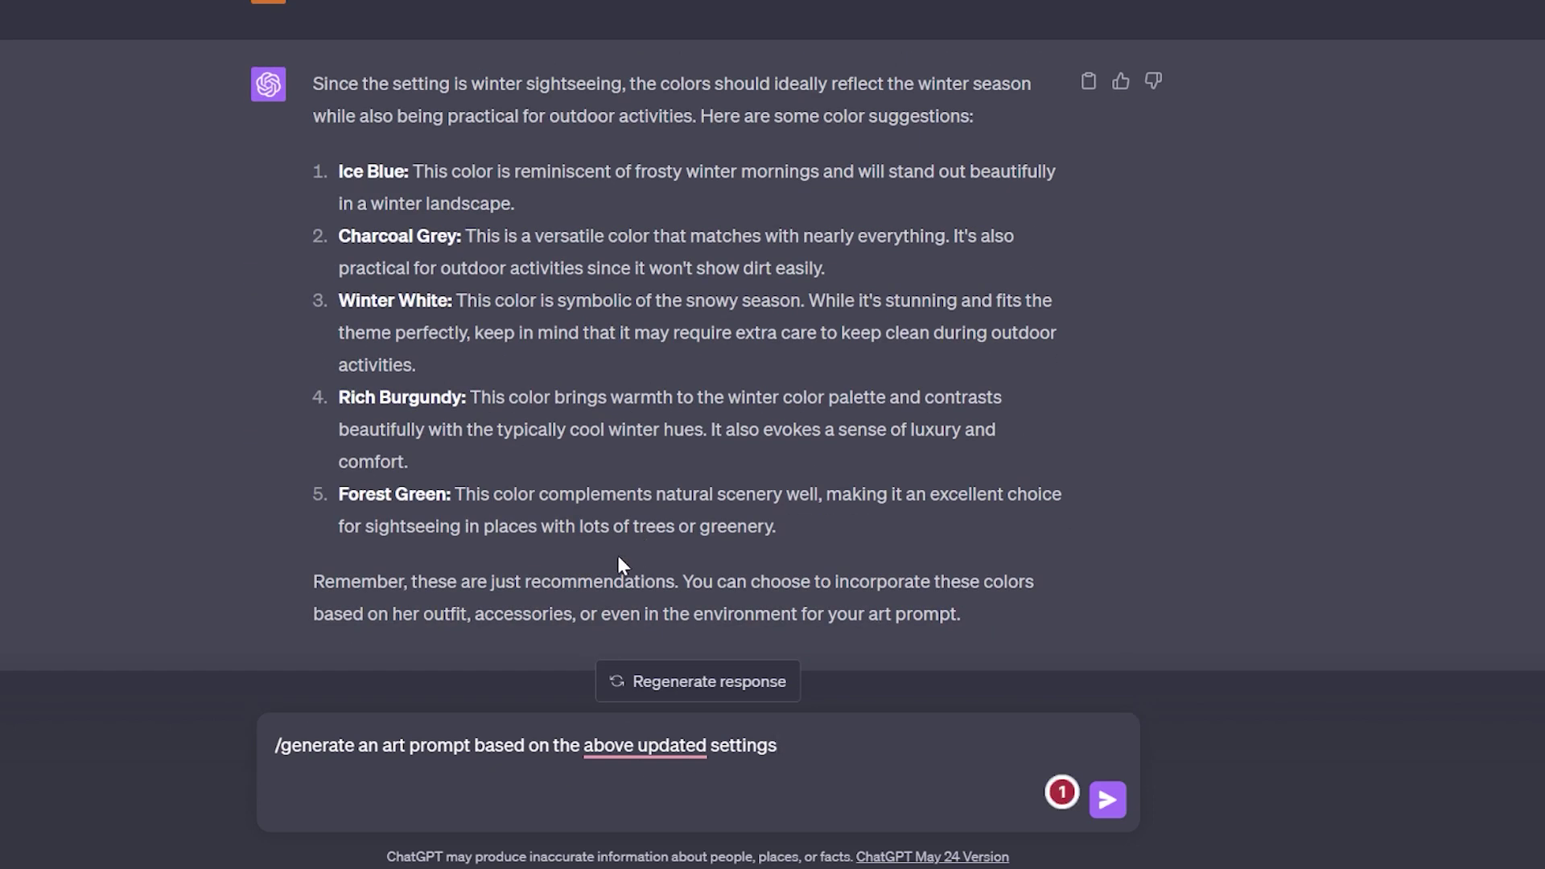
{"action": "type", "text": ". Use"}
{"action": "left_click_drag", "start_coordinate": [341, 400], "coordinate": [467, 400]}
{"action": "key", "text": "ctrl+c"}
{"action": "left_click", "coordinate": [849, 741]}
{"action": "key", "text": "ctrl+v"}
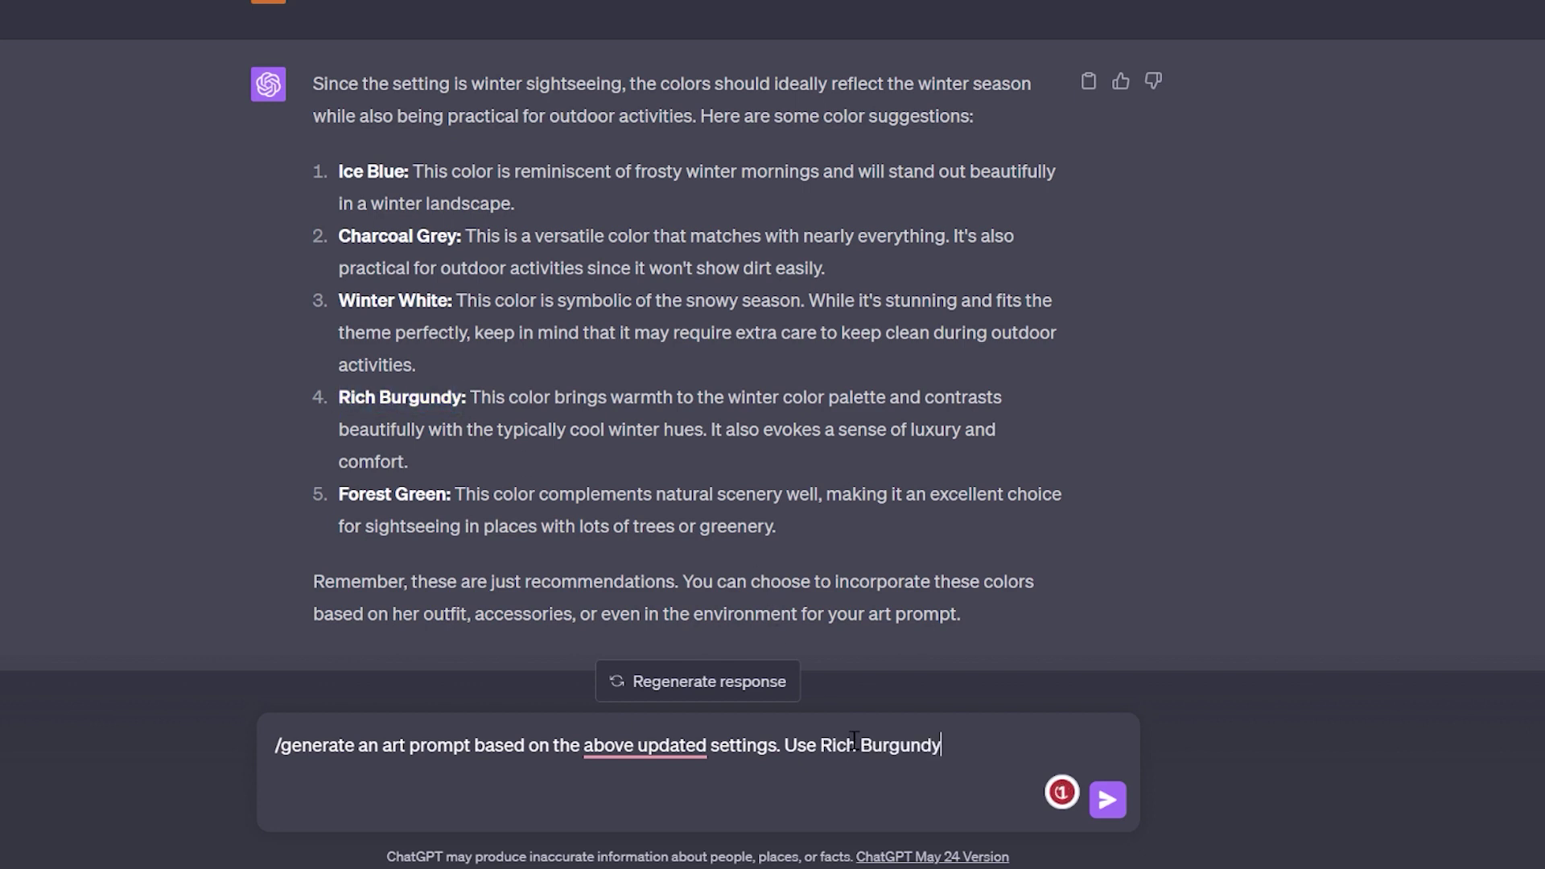
{"action": "type", "text": "color theme"}
{"action": "type", "text": "."}
{"action": "key", "text": "Return"}
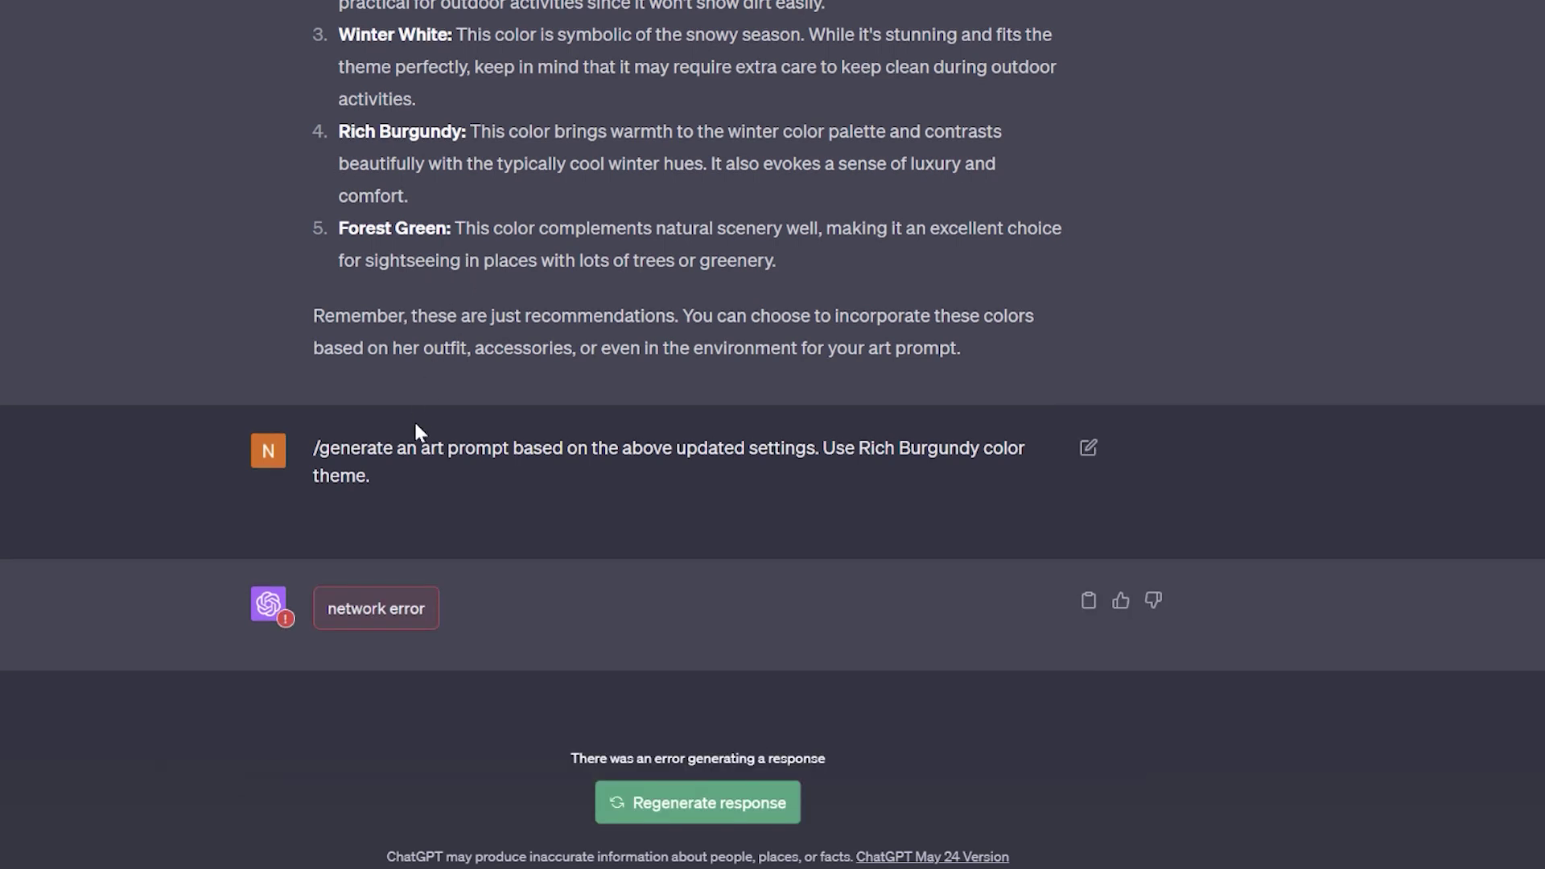
- Reopen the fashion advisor conversation and resubmit the Rich Burgundy art prompt request through message editing
{"action": "left_click_drag", "start_coordinate": [364, 473], "coordinate": [311, 457]}
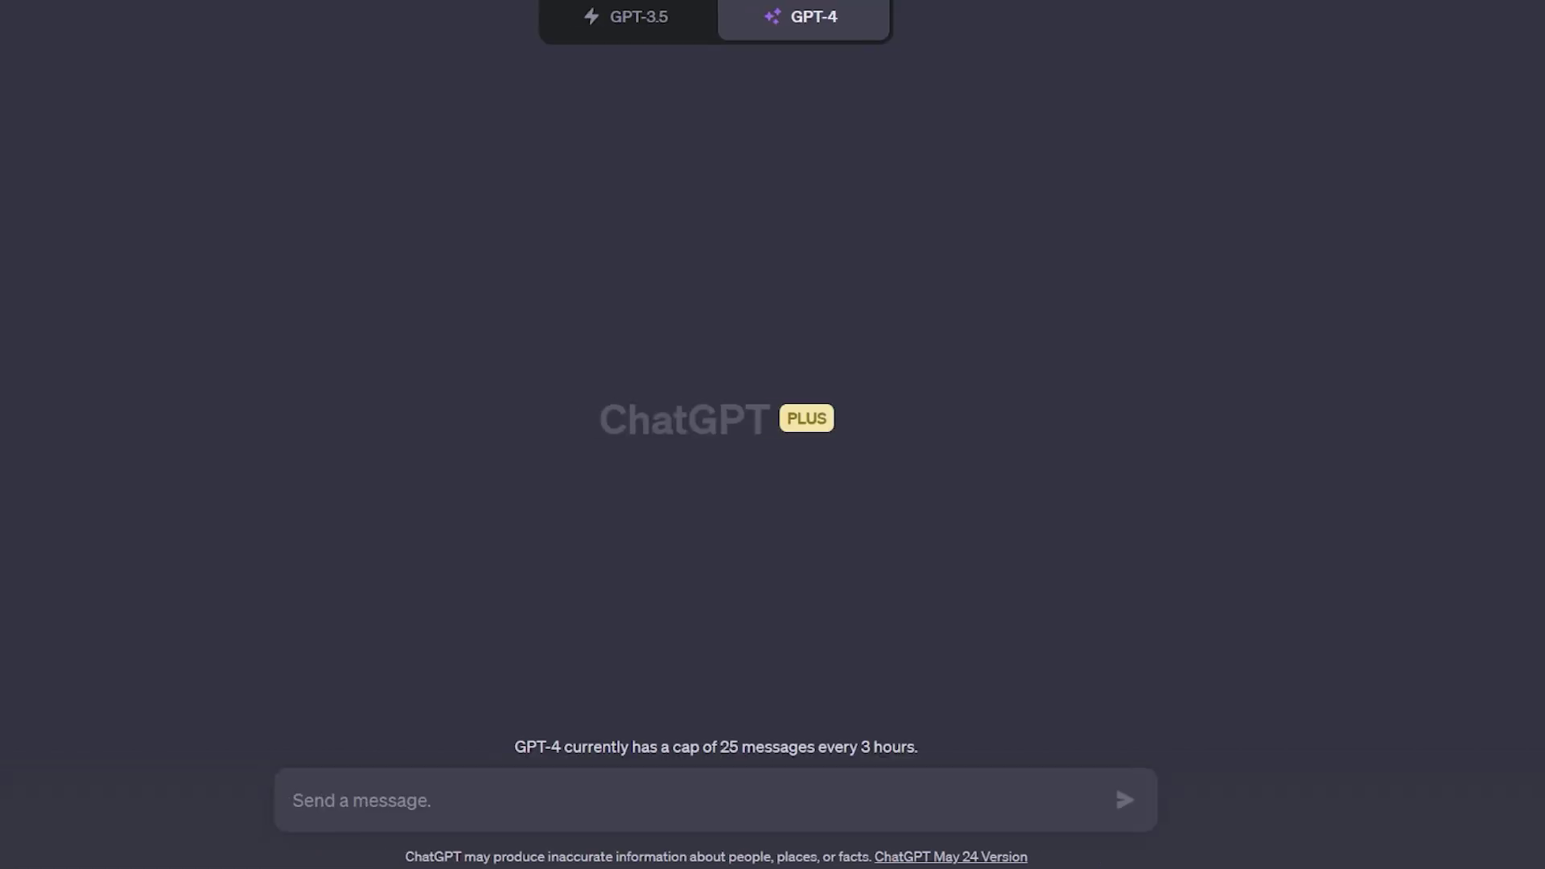
{"action": "left_click", "coordinate": [27, 159]}
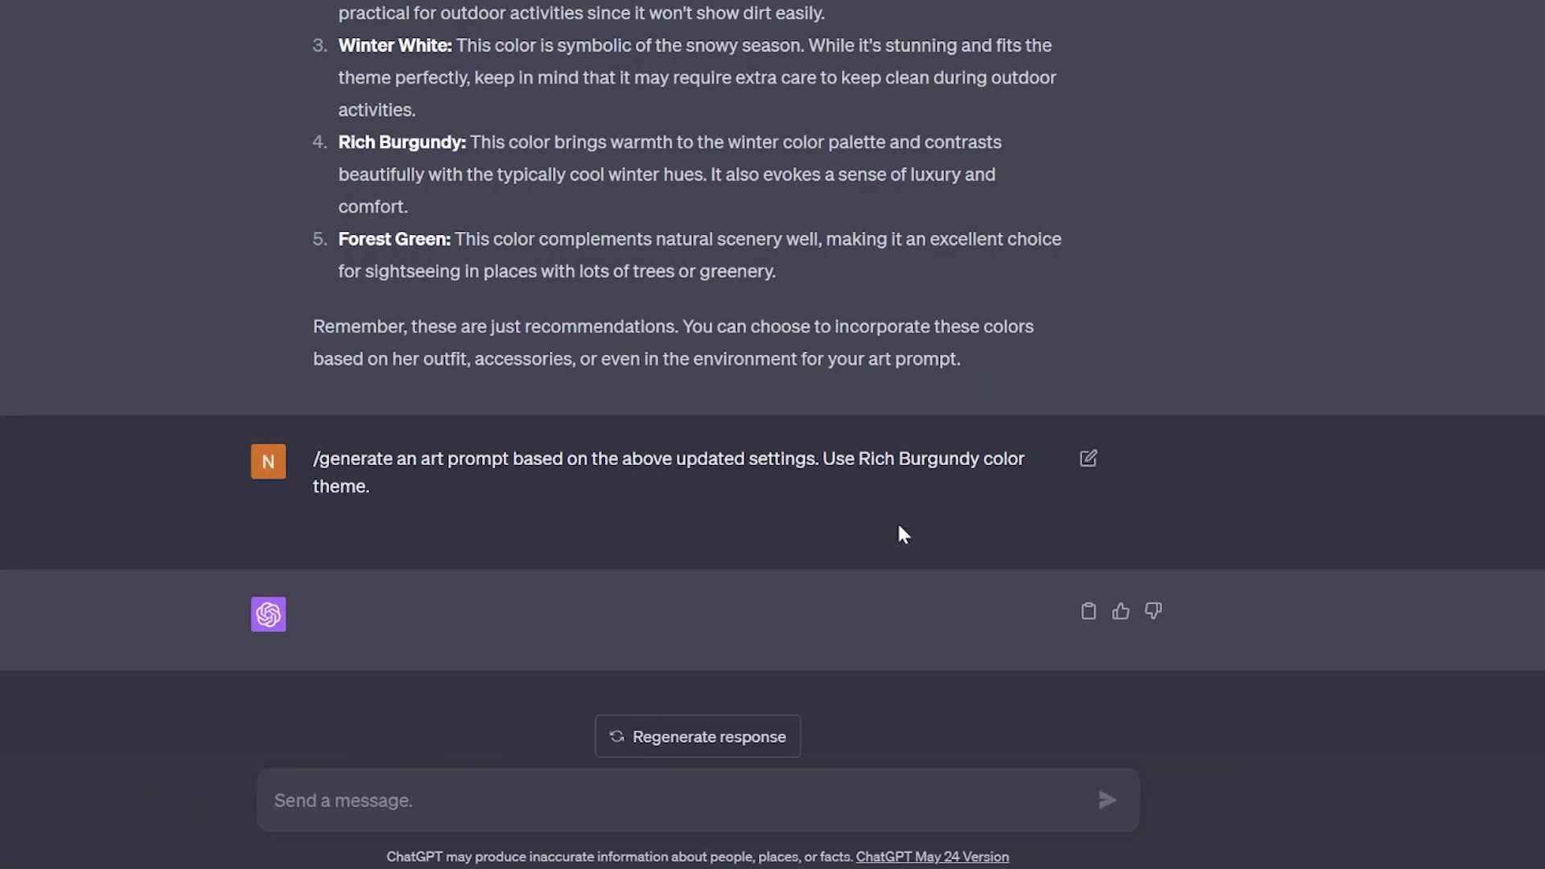
{"action": "left_click", "coordinate": [1159, 460]}
{"action": "scroll", "coordinate": [724, 524], "scroll_direction": "down", "scroll_amount": 1}
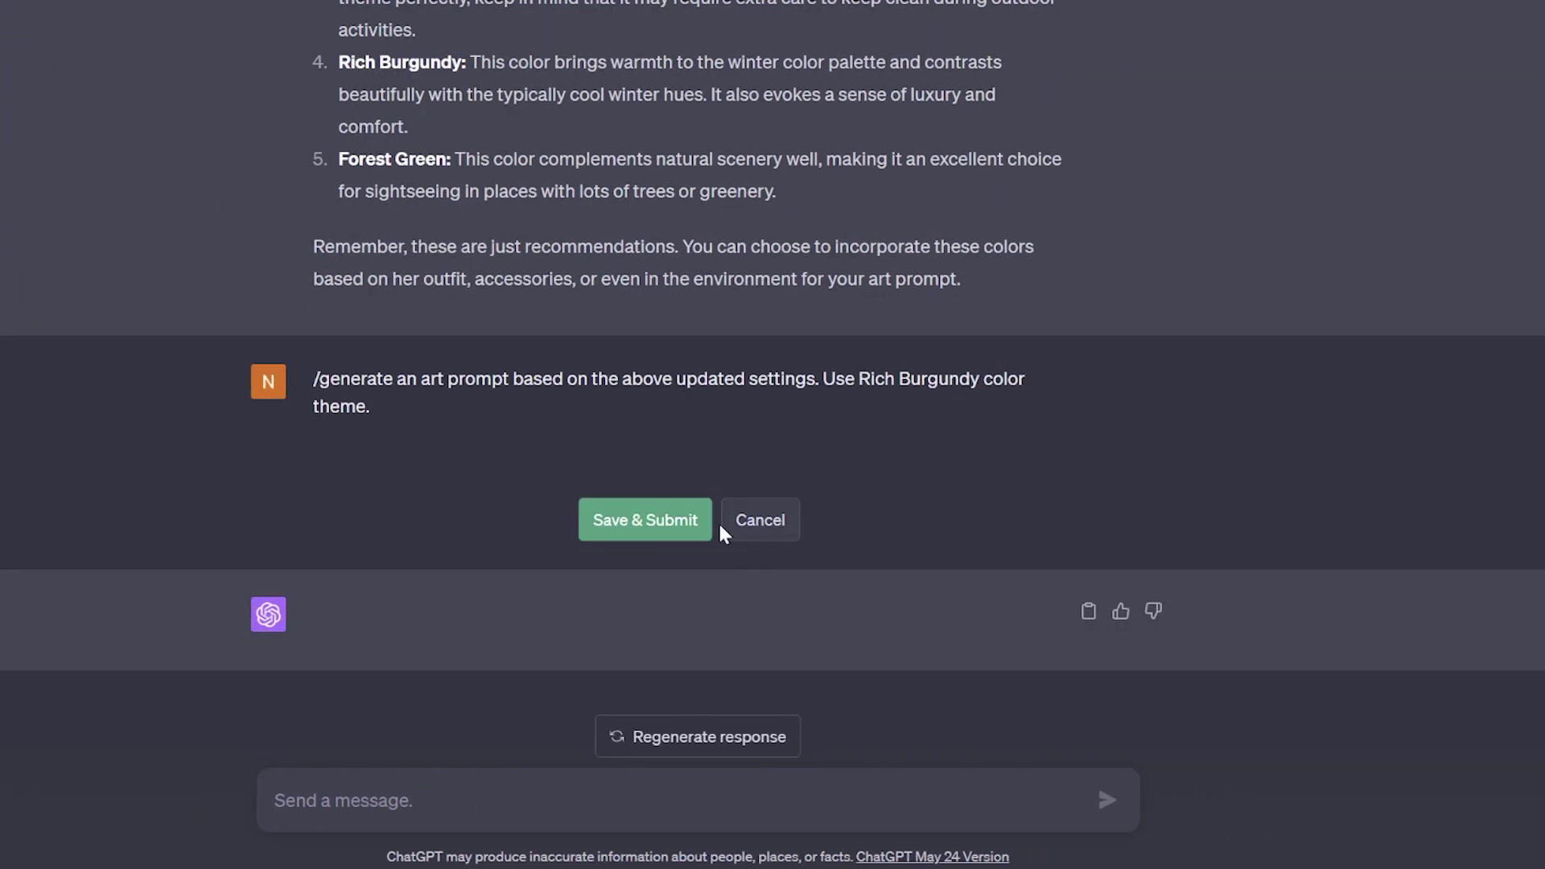
{"action": "left_click", "coordinate": [669, 524]}
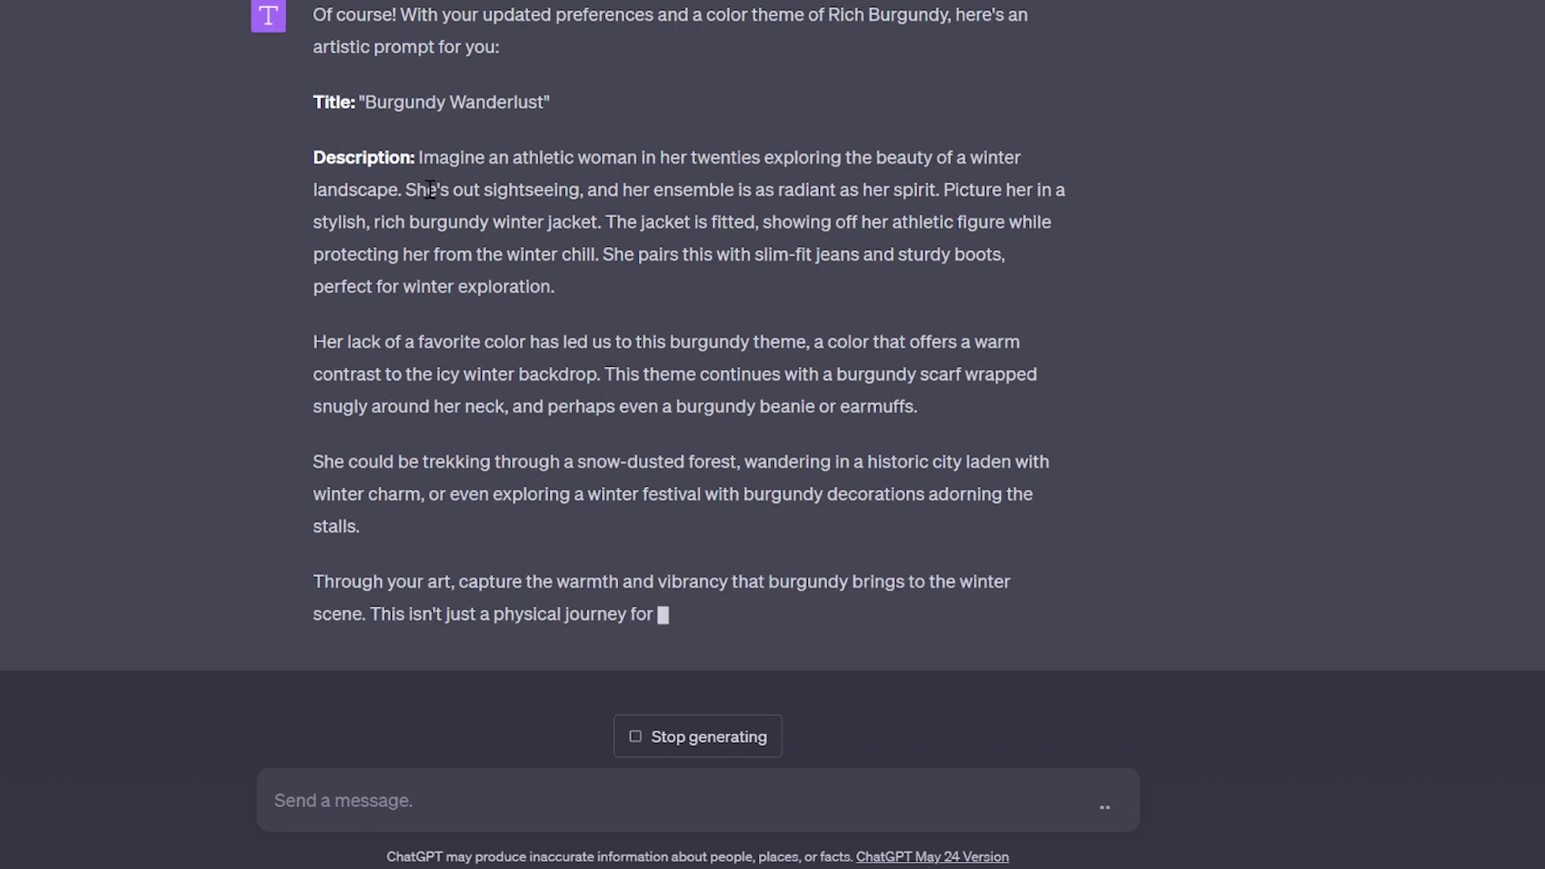
- Replace the Stable Diffusion prompt with ChatGPT's "Burgundy Wanderlust" description and generate a new image
{"action": "left_click_drag", "start_coordinate": [419, 158], "coordinate": [988, 611]}
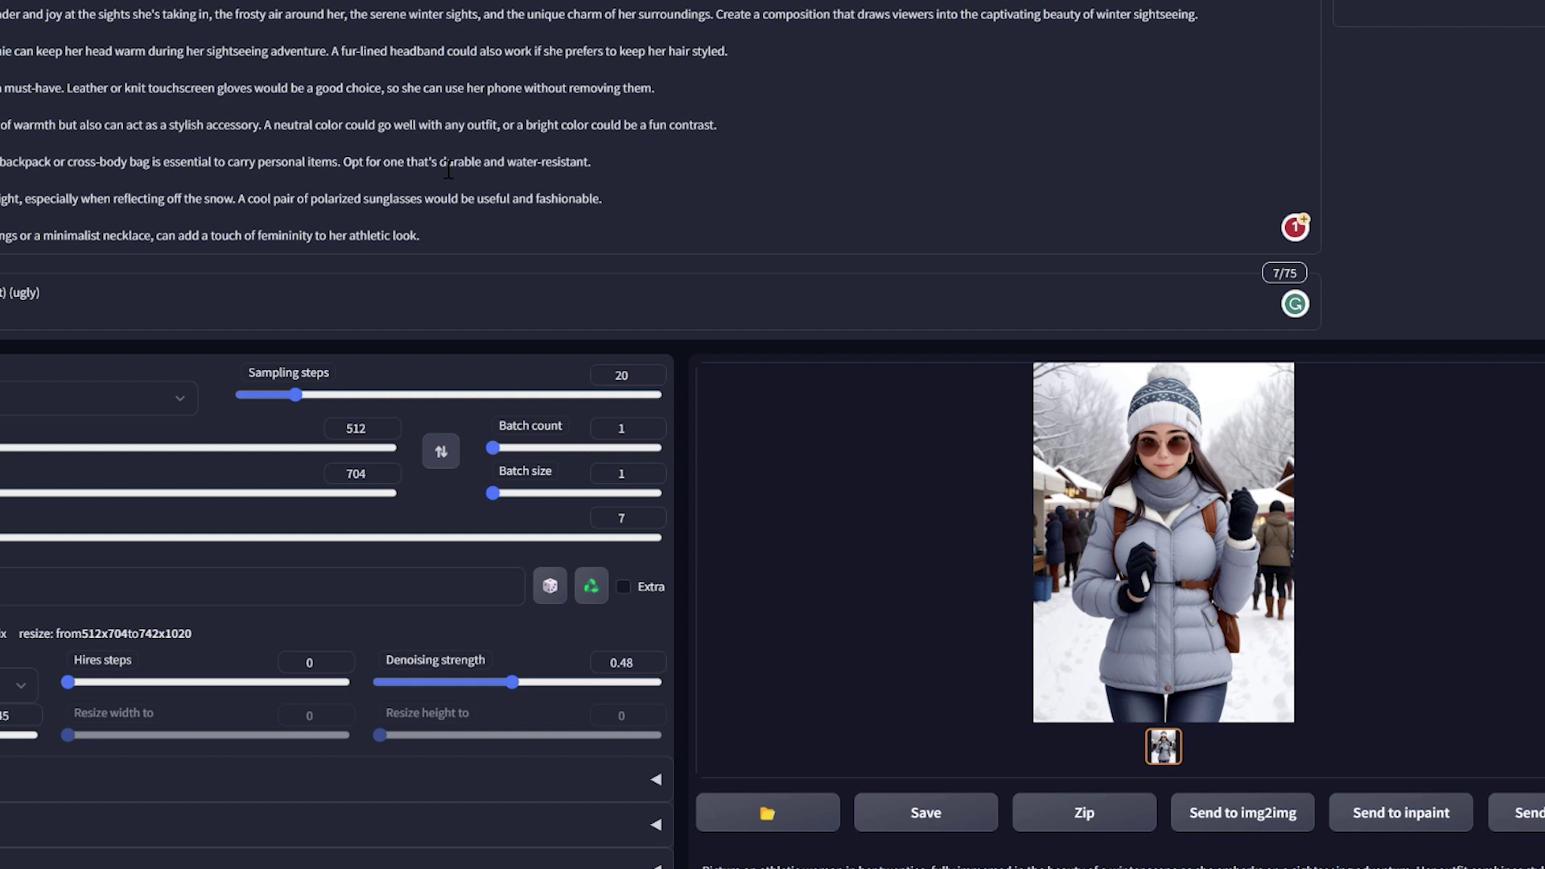
{"action": "key", "text": "ctrl+a"}
{"action": "scroll", "coordinate": [229, 141], "scroll_direction": "up", "scroll_amount": 2}
{"action": "key", "text": "ctrl+v"}
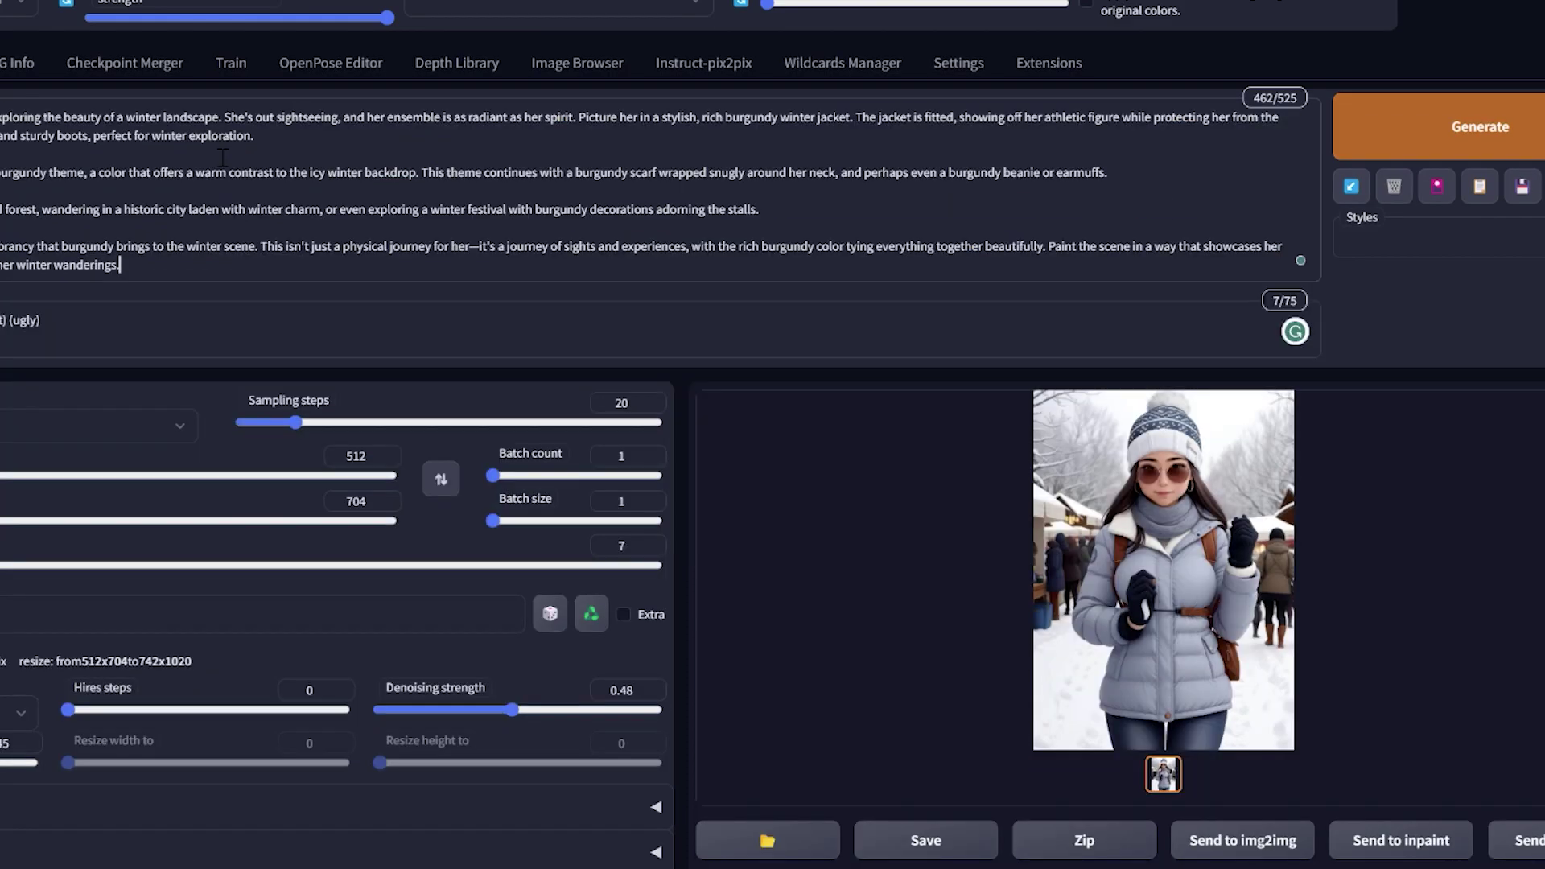
{"action": "key", "text": "ctrl+Return"}
{"action": "left_click", "coordinate": [1044, 535]}
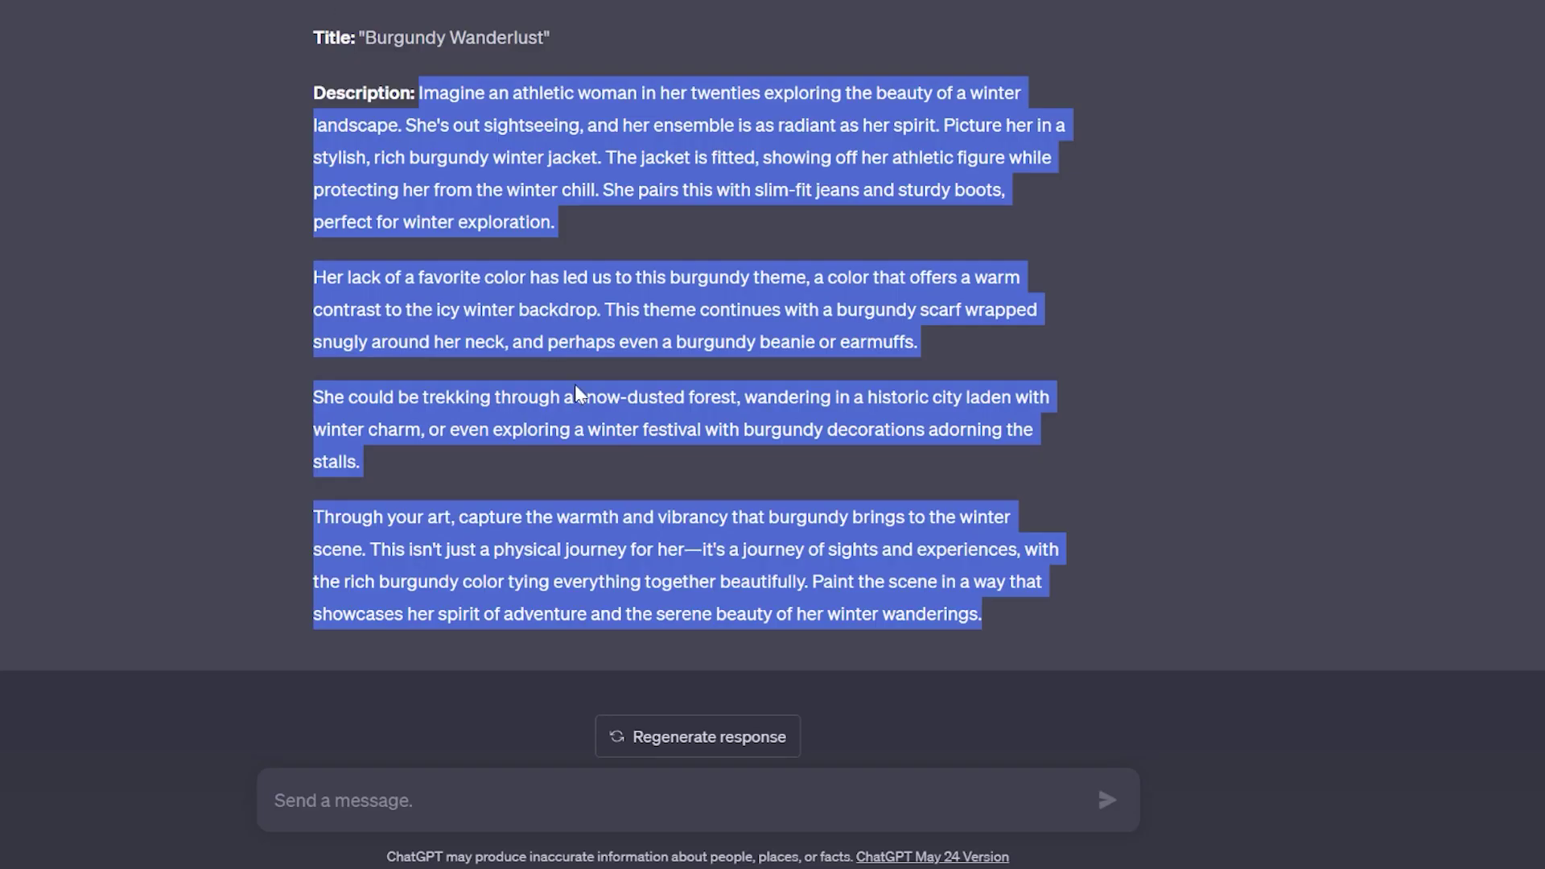
- Search the web for "Burgundy" from ChatGPT's title to check the color, and view the generated burgundy image at full size in Stable Diffusion
{"action": "left_click", "coordinate": [562, 379]}
{"action": "scroll", "coordinate": [562, 379], "scroll_direction": "up", "scroll_amount": 5}
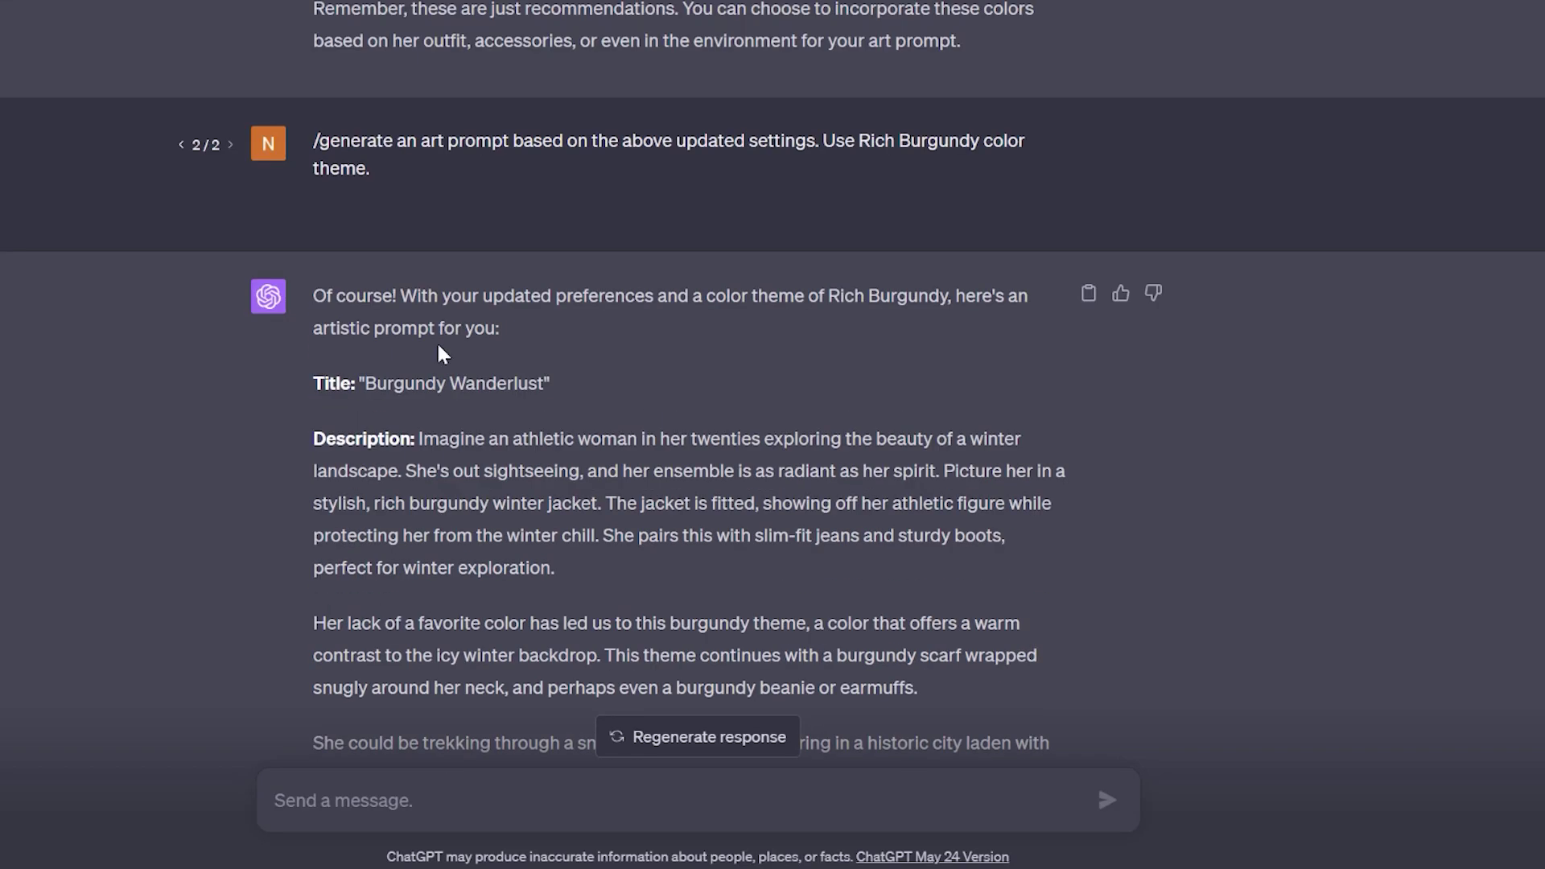
{"action": "double_click", "coordinate": [419, 378]}
{"action": "left_click", "coordinate": [470, 456]}
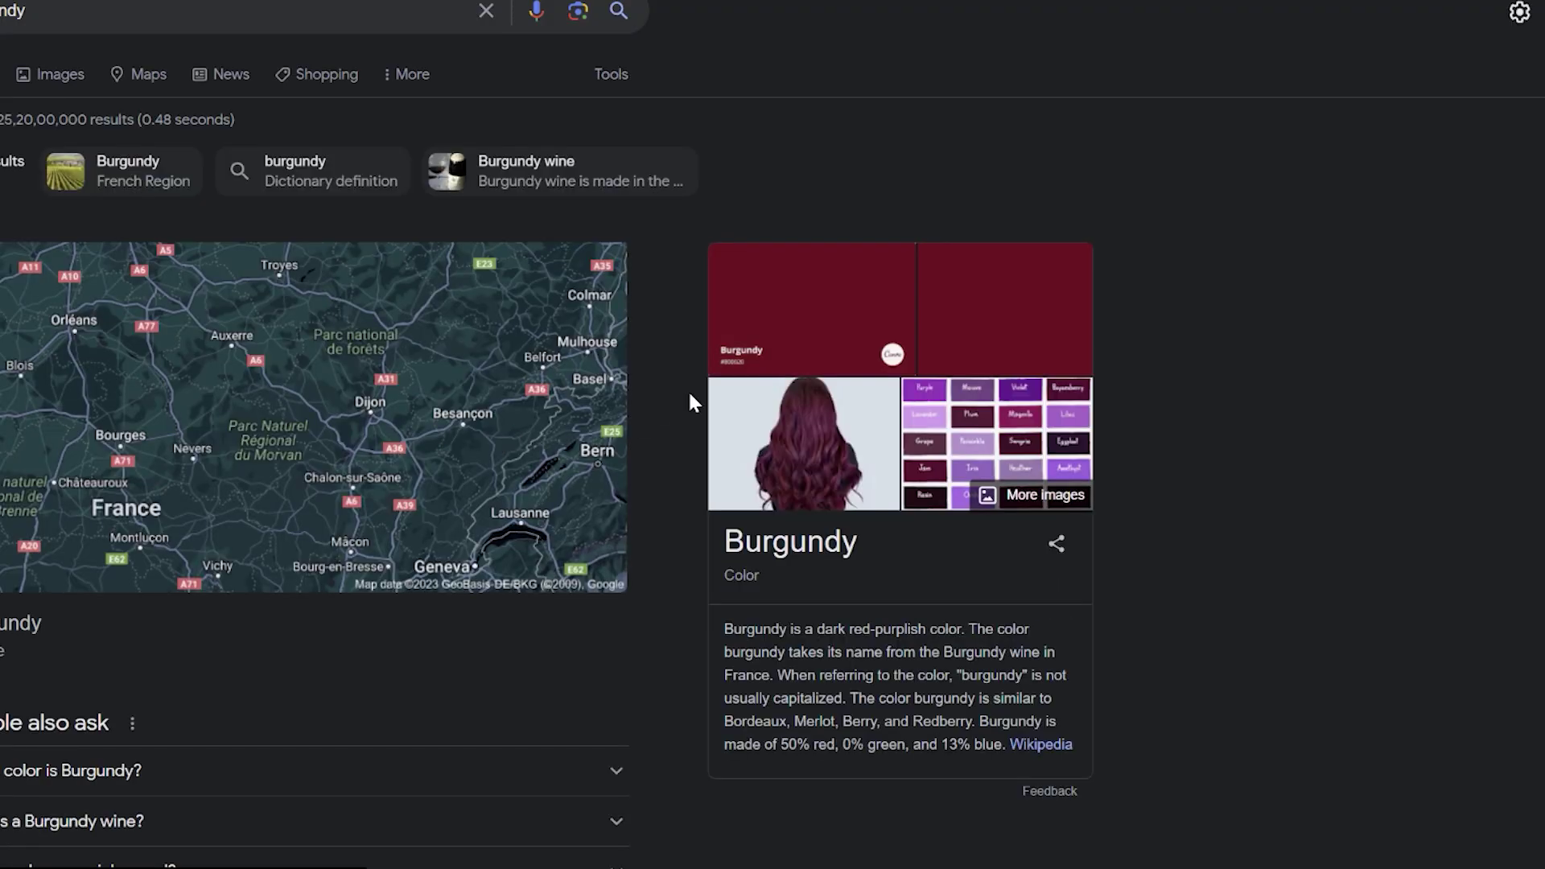
{"action": "left_click", "coordinate": [831, 297]}
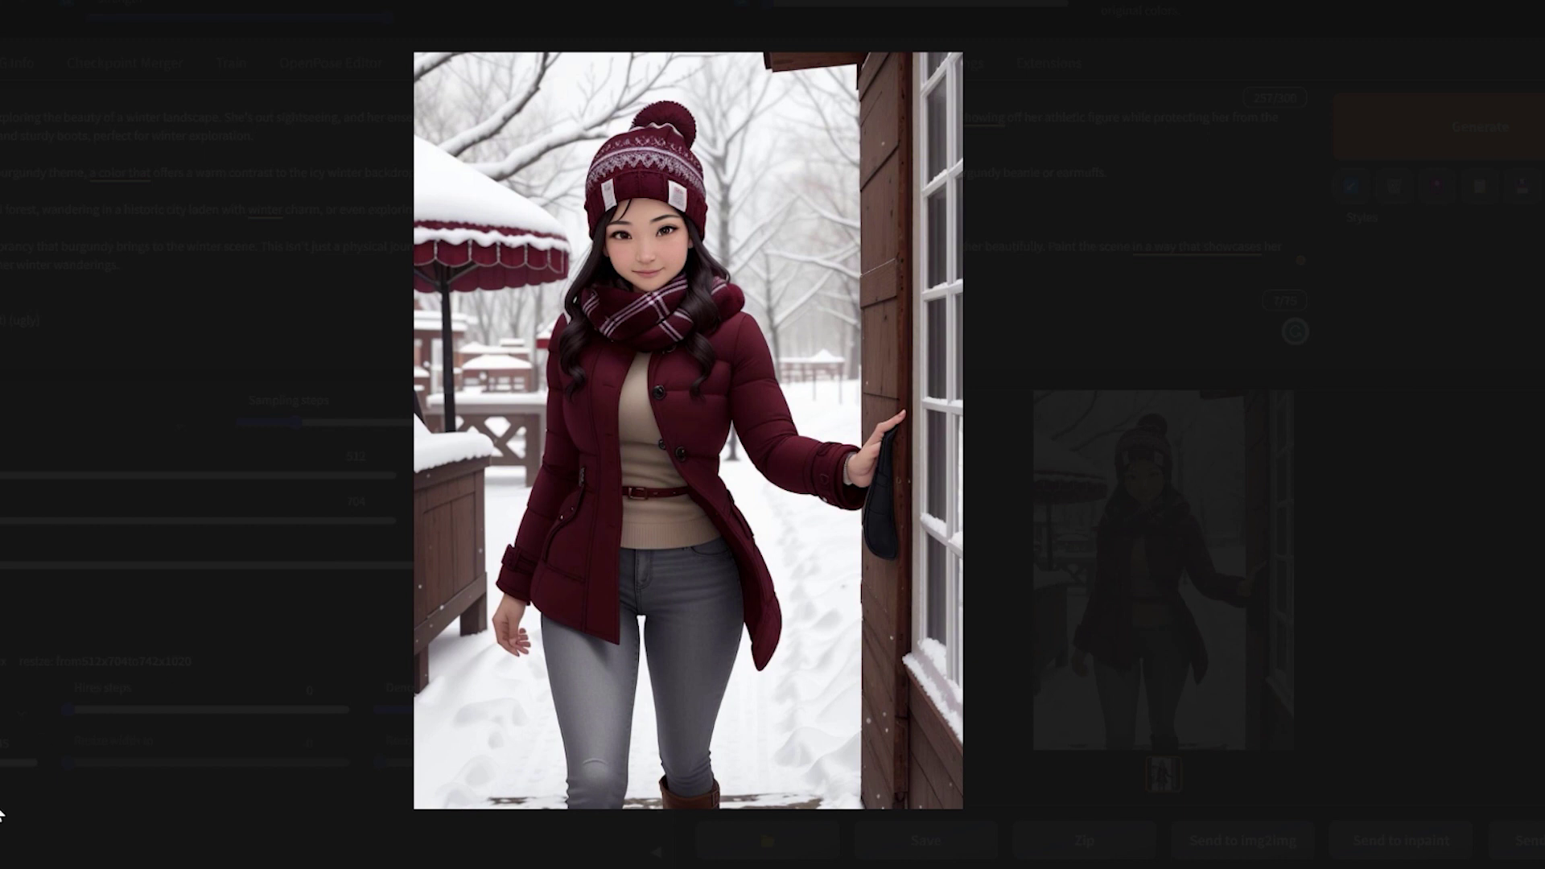
{"action": "left_click", "coordinate": [221, 565]}
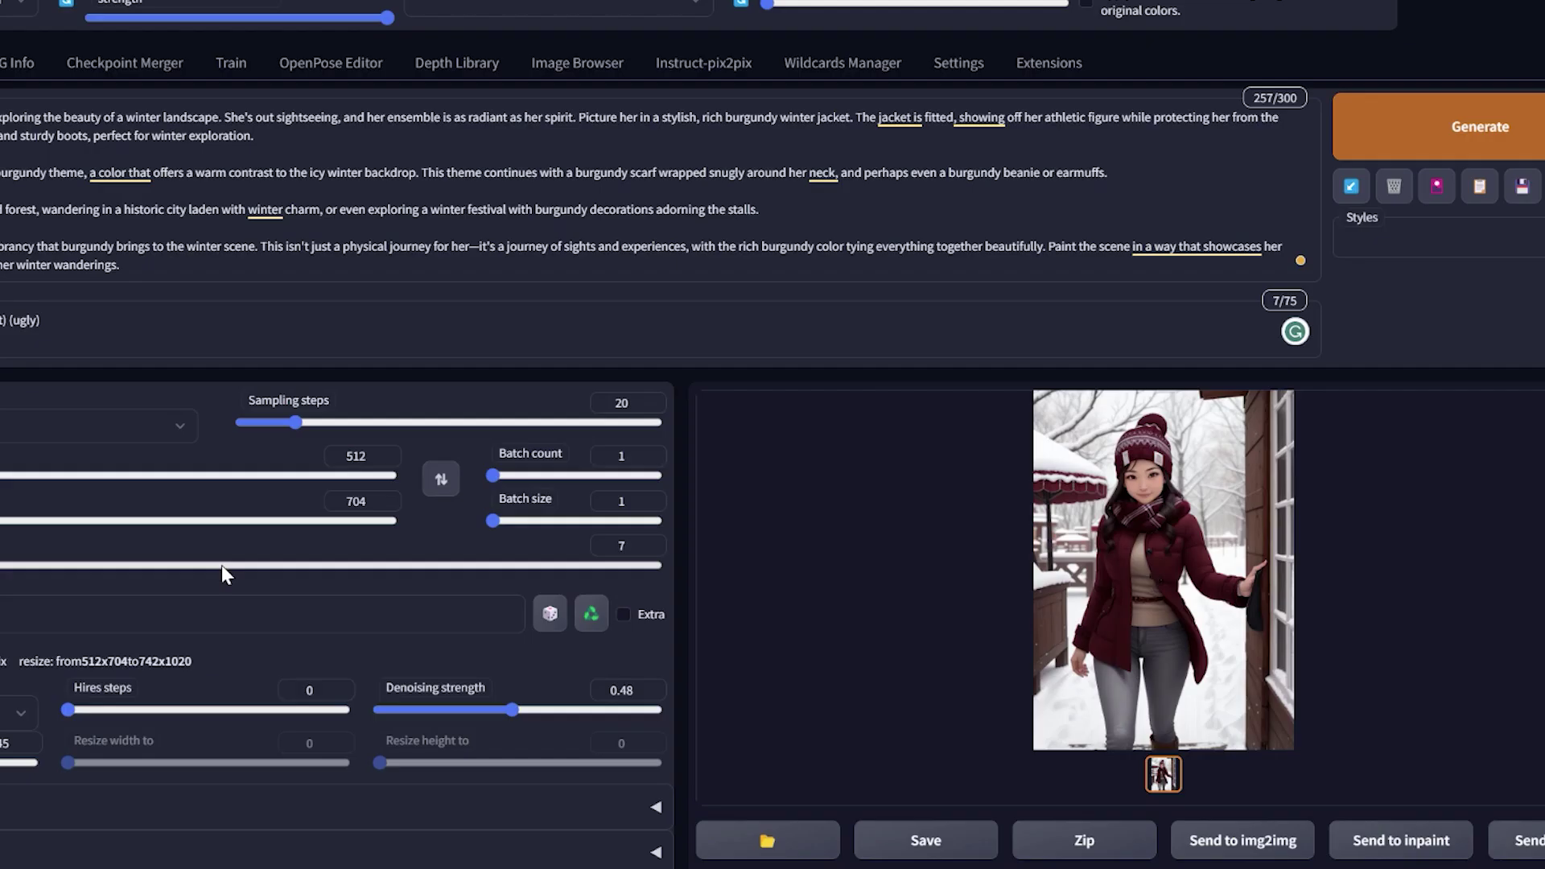